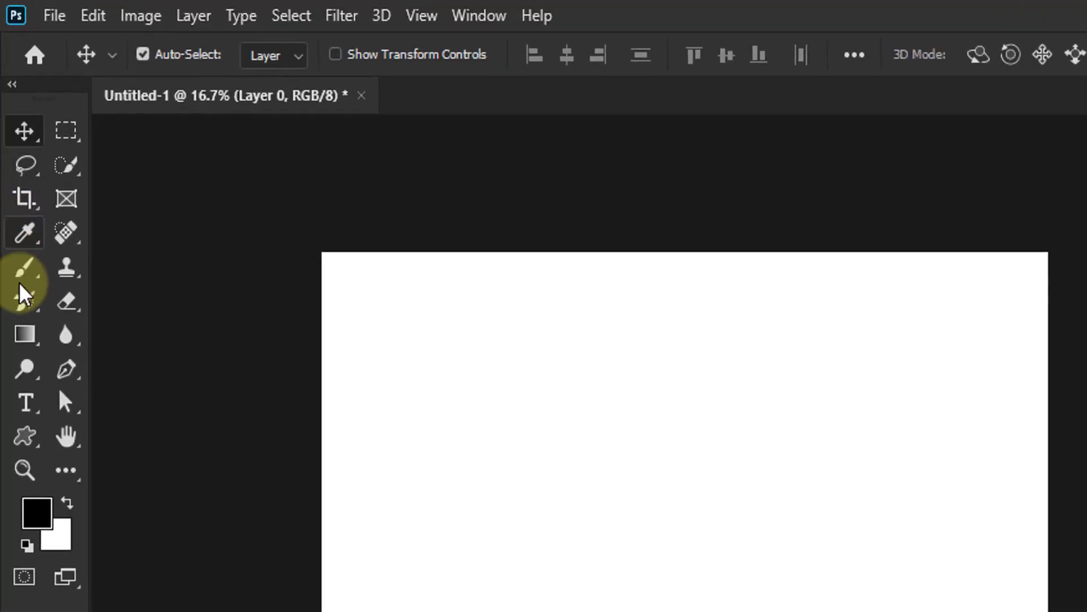
Step: Activate the Brush tool, cycle through the other tools in its group back to it, and set its smoothing to 10%
{"action": "left_click", "coordinate": [54, 439]}
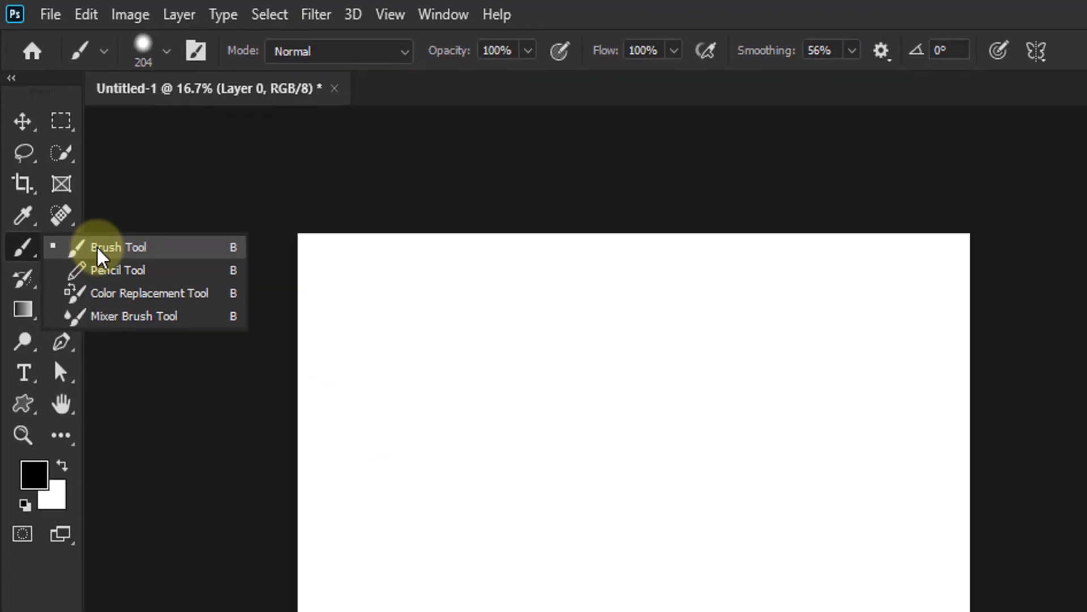
{"action": "left_click", "coordinate": [142, 352]}
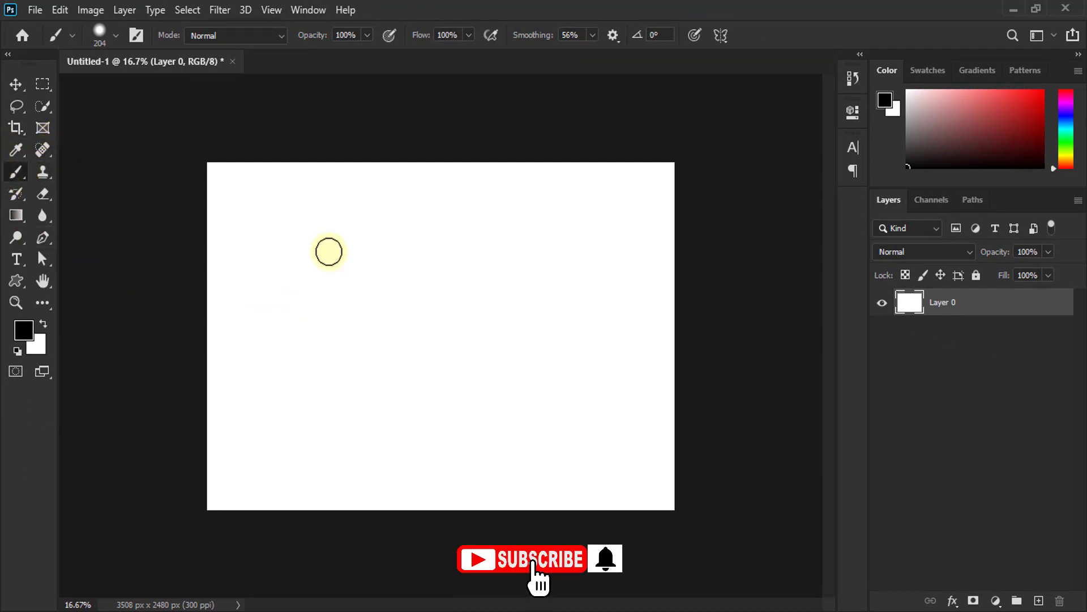
{"action": "key", "text": "shift+b"}
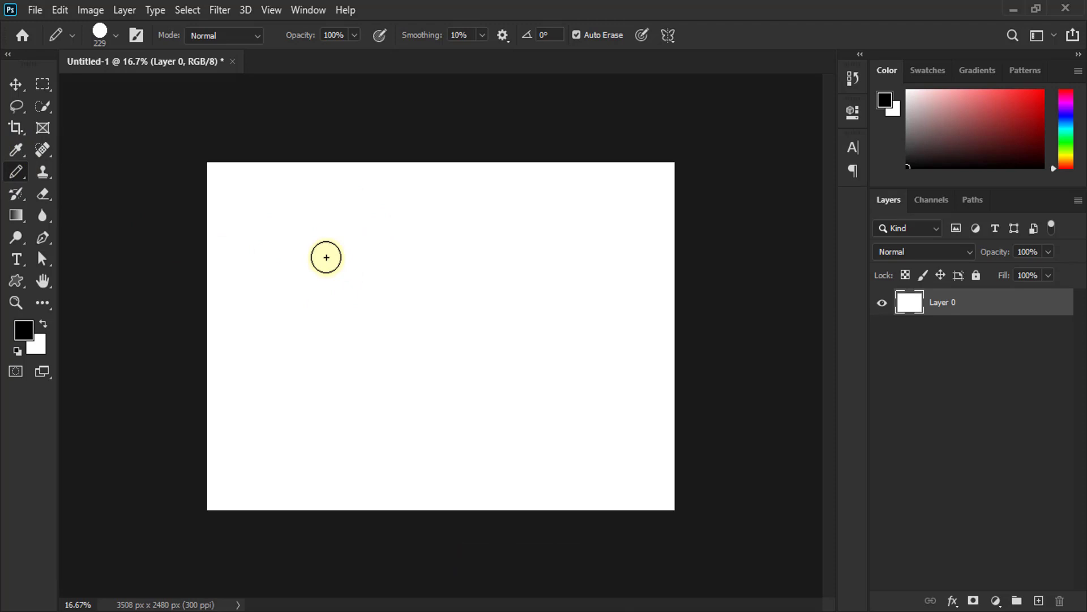
{"action": "key", "text": "shift+b"}
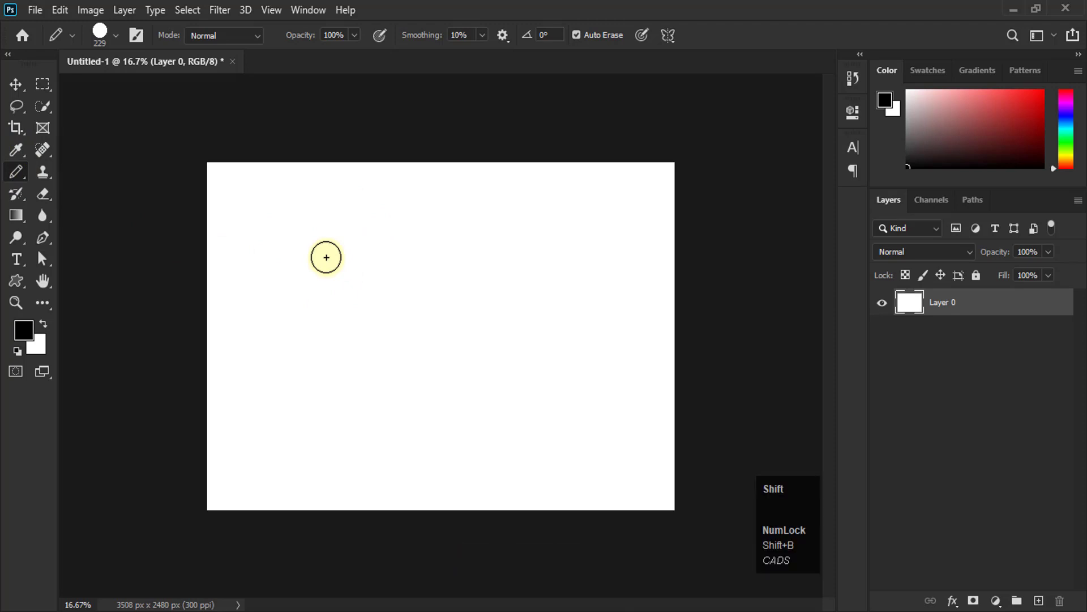
{"action": "key", "text": "shift+b"}
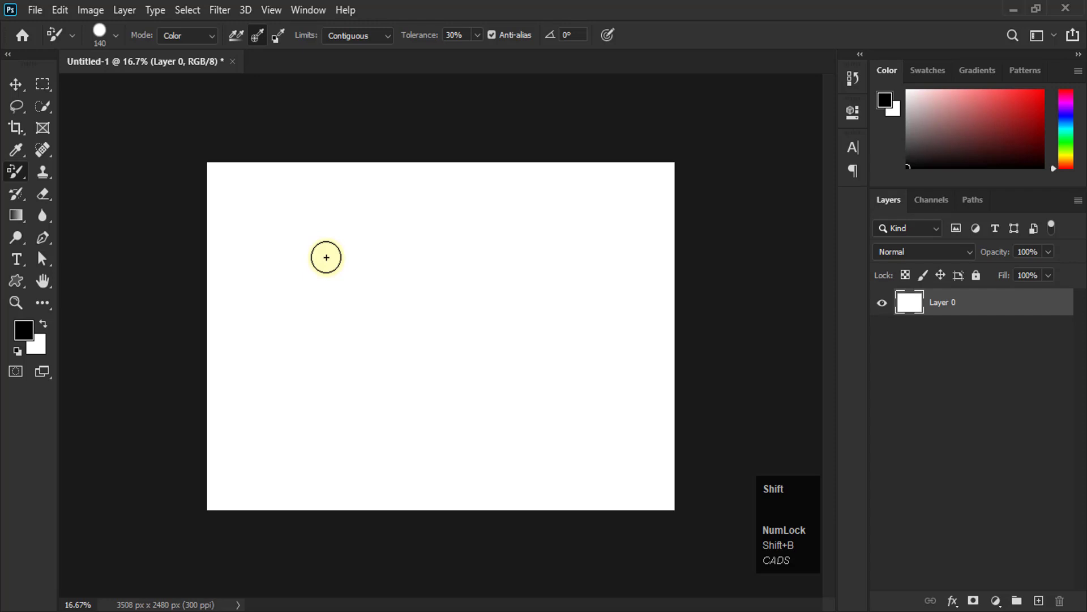
{"action": "key", "text": "shift+b"}
{"action": "key", "text": "shift+b"}
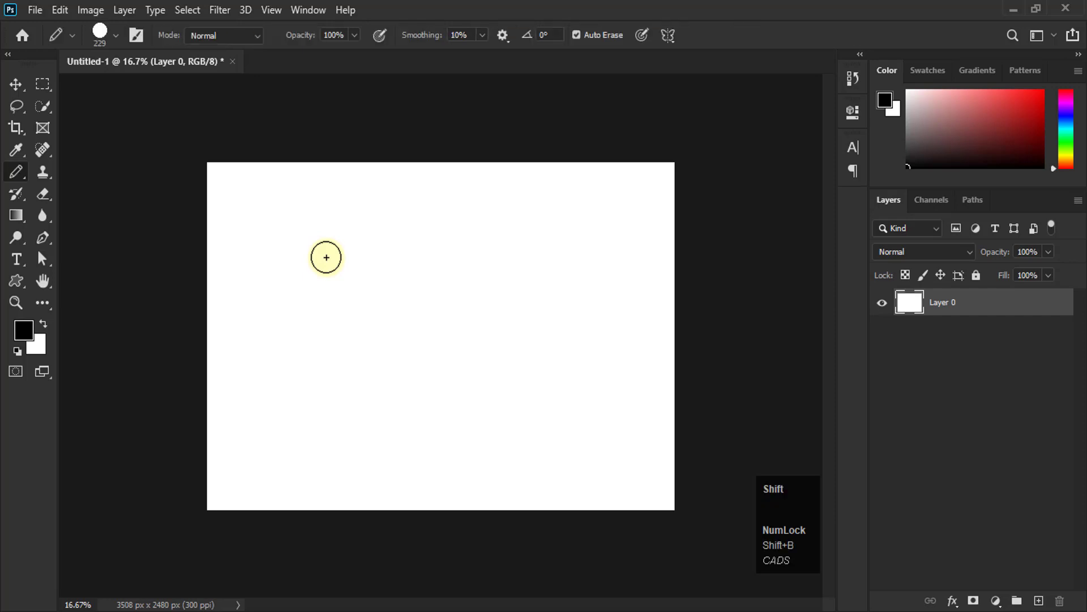
{"action": "key", "text": "shift+b"}
{"action": "key", "text": "shift+b"}
{"action": "key", "text": "shift+b"}
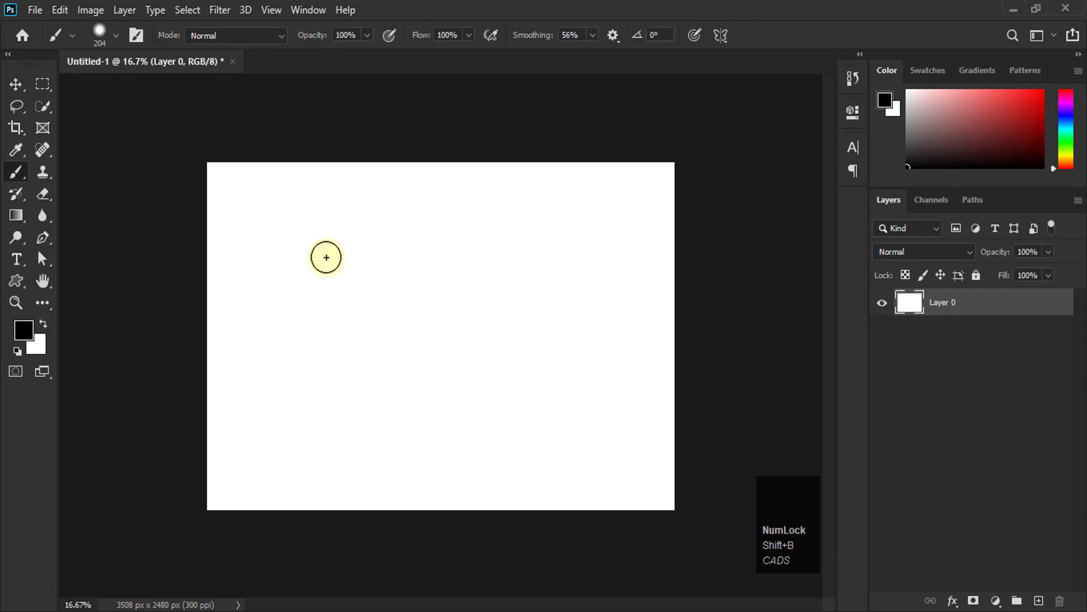
{"action": "key", "text": "alt+1"}
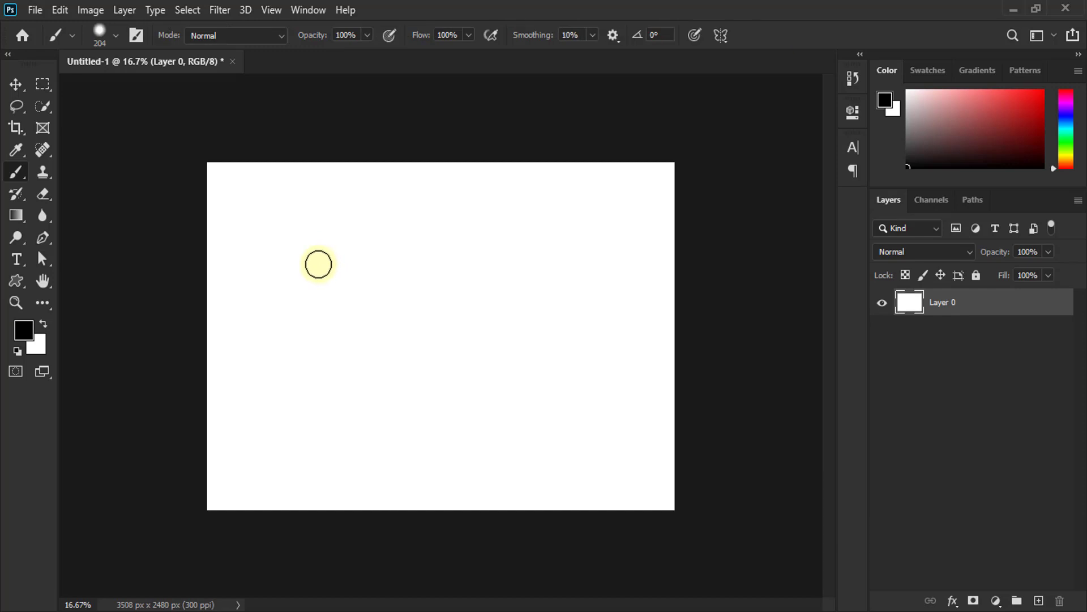
Step: Paint freehand black test strokes on Layer 0 and undo them
{"action": "mouse_move", "coordinate": [294, 233]}
{"action": "left_mouse_down"}
{"action": "mouse_move", "coordinate": [331, 259]}
{"action": "mouse_move", "coordinate": [343, 248]}
{"action": "mouse_move", "coordinate": [385, 255]}
{"action": "mouse_move", "coordinate": [408, 227]}
{"action": "mouse_move", "coordinate": [489, 256]}
{"action": "mouse_move", "coordinate": [544, 254]}
{"action": "left_mouse_up"}
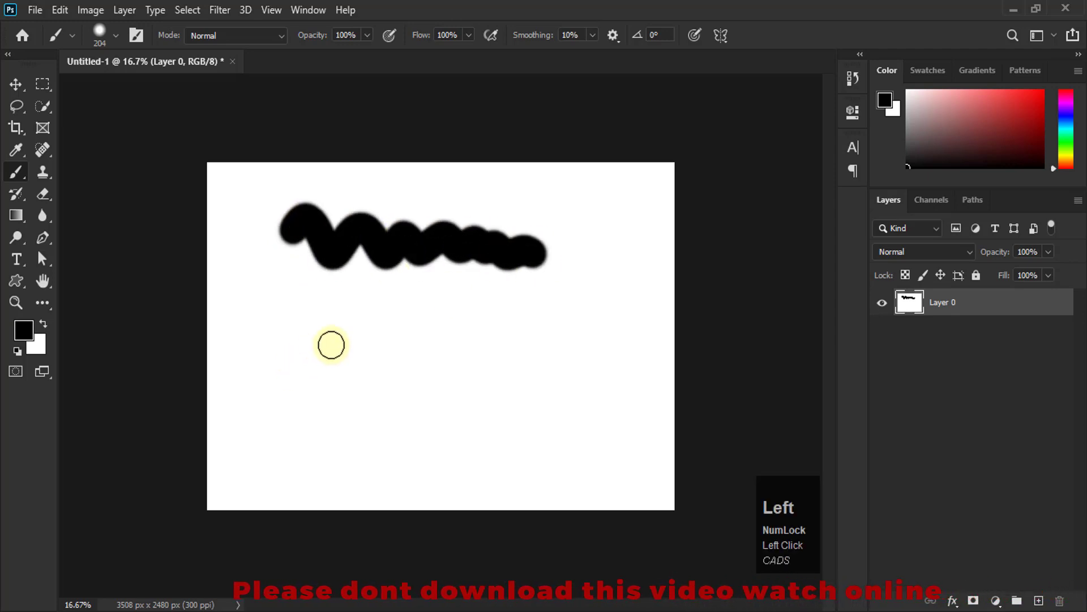
{"action": "mouse_move", "coordinate": [314, 307]}
{"action": "left_mouse_down"}
{"action": "mouse_move", "coordinate": [388, 303]}
{"action": "mouse_move", "coordinate": [292, 332]}
{"action": "mouse_move", "coordinate": [315, 353]}
{"action": "mouse_move", "coordinate": [305, 368]}
{"action": "mouse_move", "coordinate": [326, 393]}
{"action": "left_mouse_up"}
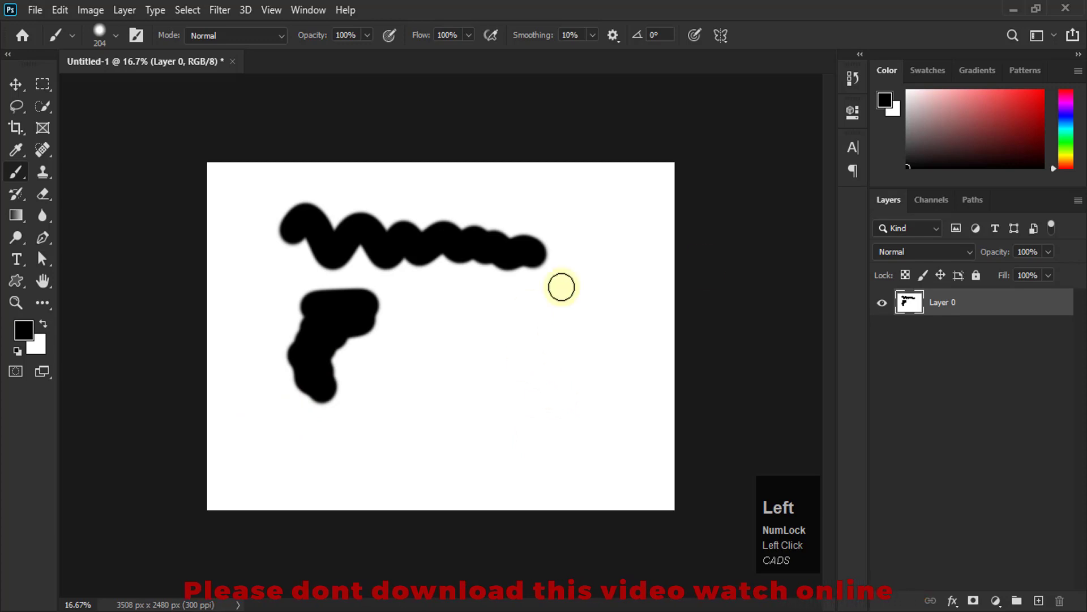
{"action": "key", "text": "ctrl+z"}
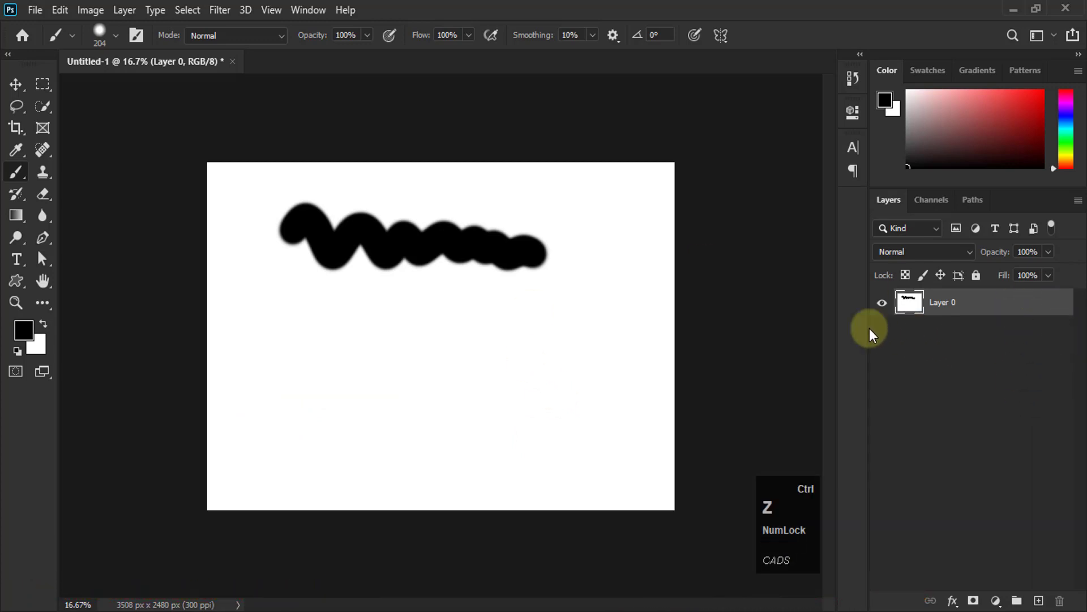
{"action": "key", "text": "ctrl+z"}
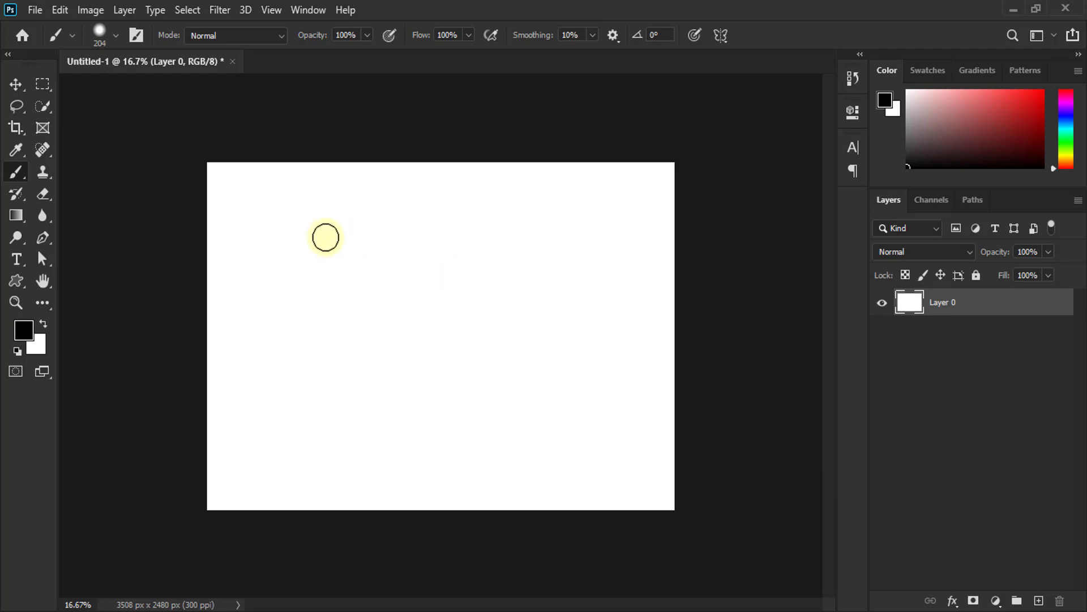
{"action": "mouse_move", "coordinate": [325, 236]}
{"action": "left_mouse_down"}
{"action": "mouse_move", "coordinate": [413, 220]}
{"action": "mouse_move", "coordinate": [420, 233]}
{"action": "mouse_move", "coordinate": [339, 281]}
{"action": "mouse_move", "coordinate": [433, 318]}
{"action": "mouse_move", "coordinate": [419, 342]}
{"action": "left_mouse_up"}
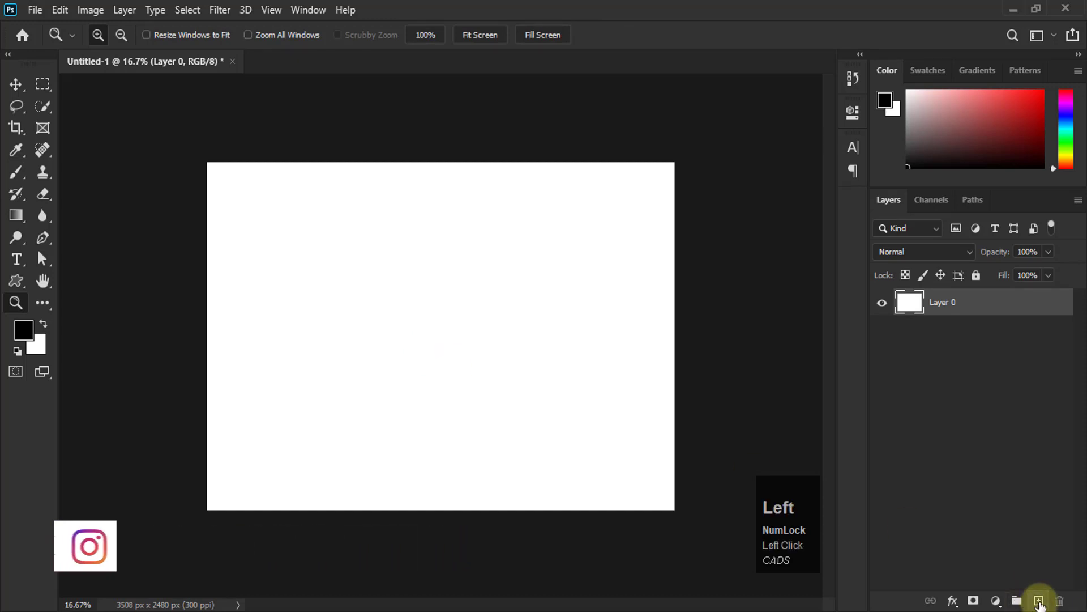
Step: Add a new empty layer above Layer 0 and reactivate the Brush tool
{"action": "left_click", "coordinate": [1039, 601]}
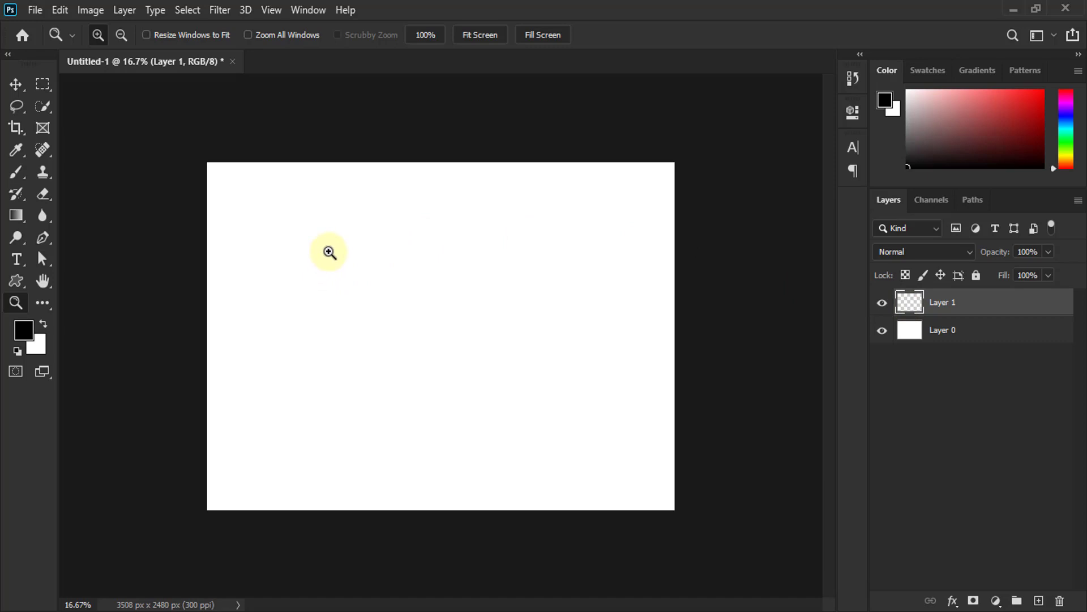
{"action": "key", "text": "b"}
Step: Paint a curly black stroke on Layer 1, toggle the layer's visibility off and on, and undo the stroke
{"action": "mouse_move", "coordinate": [323, 209]}
{"action": "left_mouse_down"}
{"action": "mouse_move", "coordinate": [385, 235]}
{"action": "mouse_move", "coordinate": [354, 318]}
{"action": "mouse_move", "coordinate": [427, 372]}
{"action": "mouse_move", "coordinate": [500, 383]}
{"action": "left_mouse_up"}
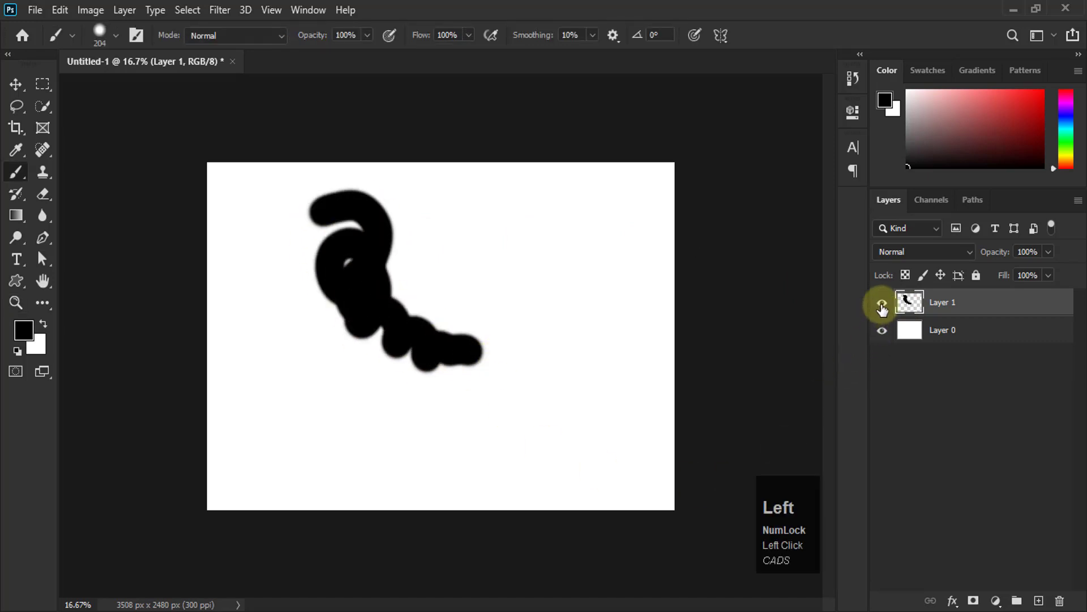
{"action": "left_click", "coordinate": [881, 305]}
{"action": "left_click", "coordinate": [881, 305]}
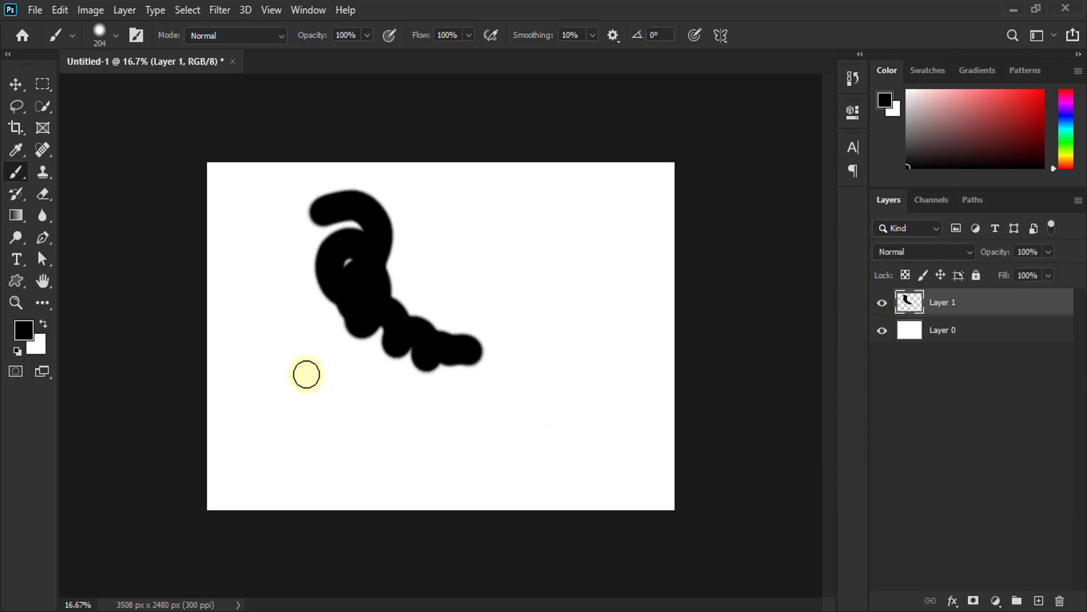
{"action": "key", "text": "ctrl+z"}
{"action": "key", "text": "ctrl+z"}
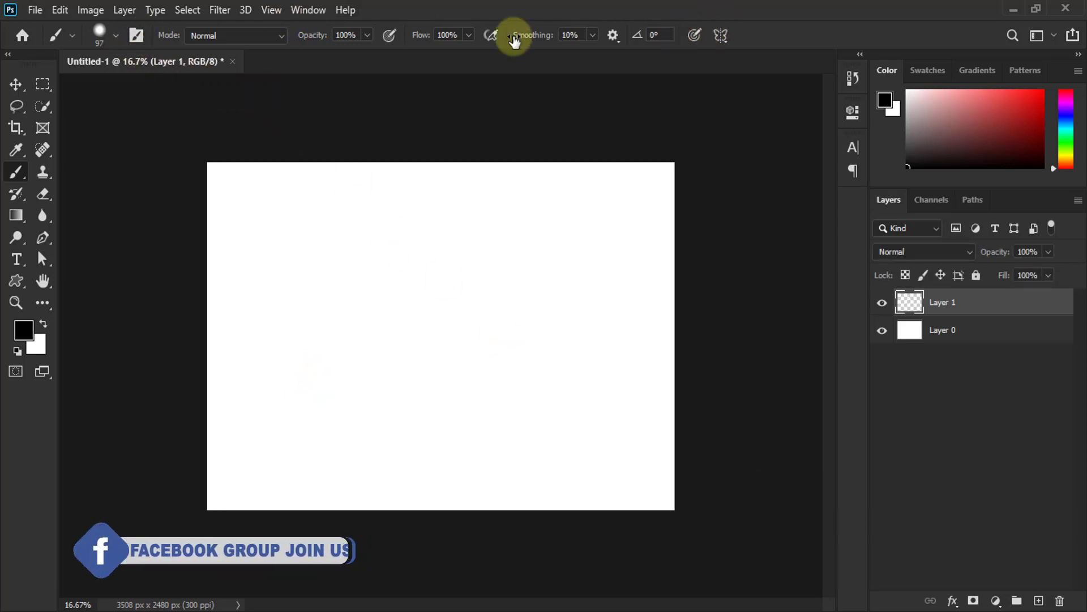
Step: Try several brush sizes in the brush settings, ending at 64 px with the hardness at 20%
{"action": "left_click", "coordinate": [117, 36]}
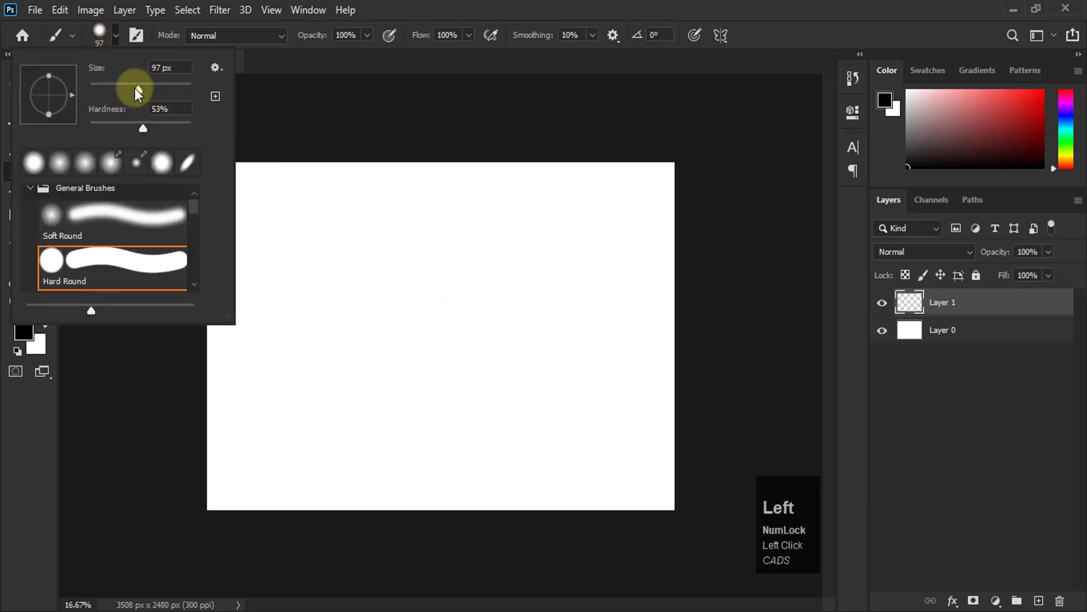
{"action": "left_click_drag", "start_coordinate": [137, 90], "coordinate": [188, 93]}
{"action": "left_click_drag", "start_coordinate": [110, 94], "coordinate": [145, 92]}
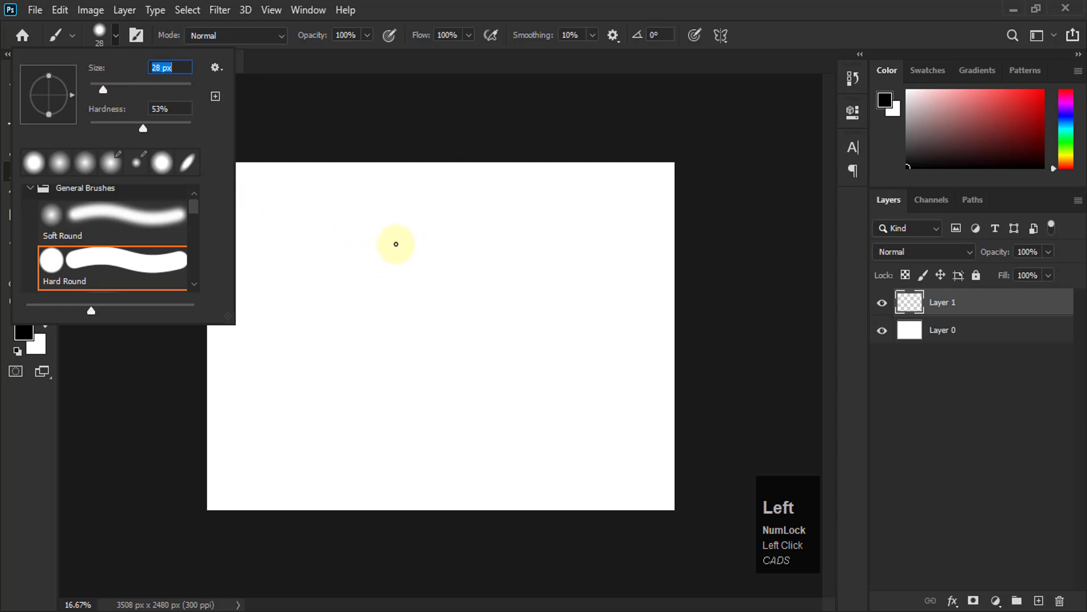
{"action": "left_click_drag", "start_coordinate": [104, 89], "coordinate": [188, 90]}
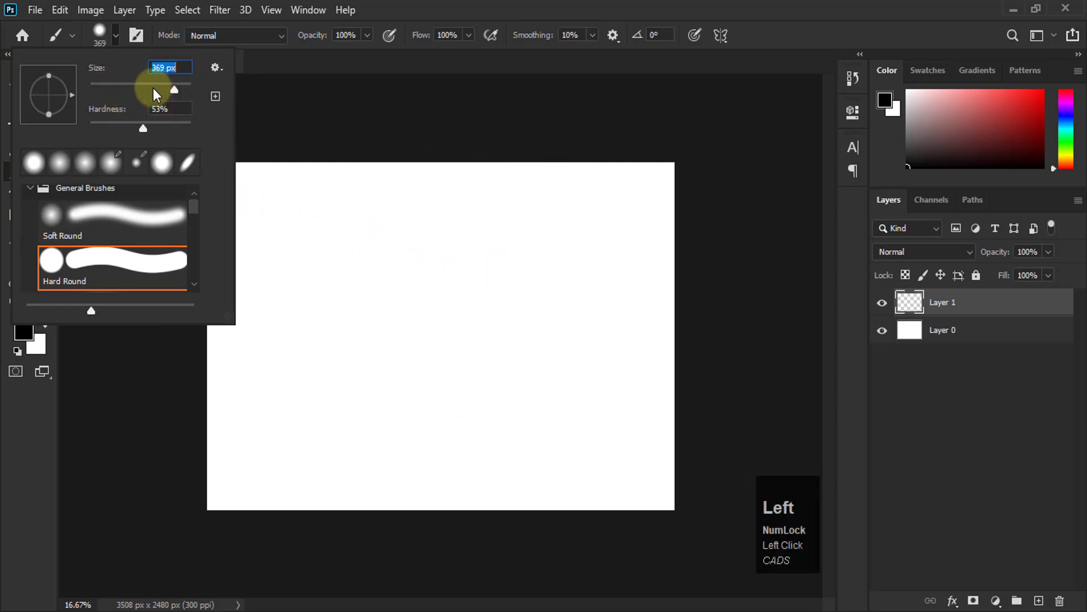
{"action": "left_click_drag", "start_coordinate": [130, 127], "coordinate": [110, 130]}
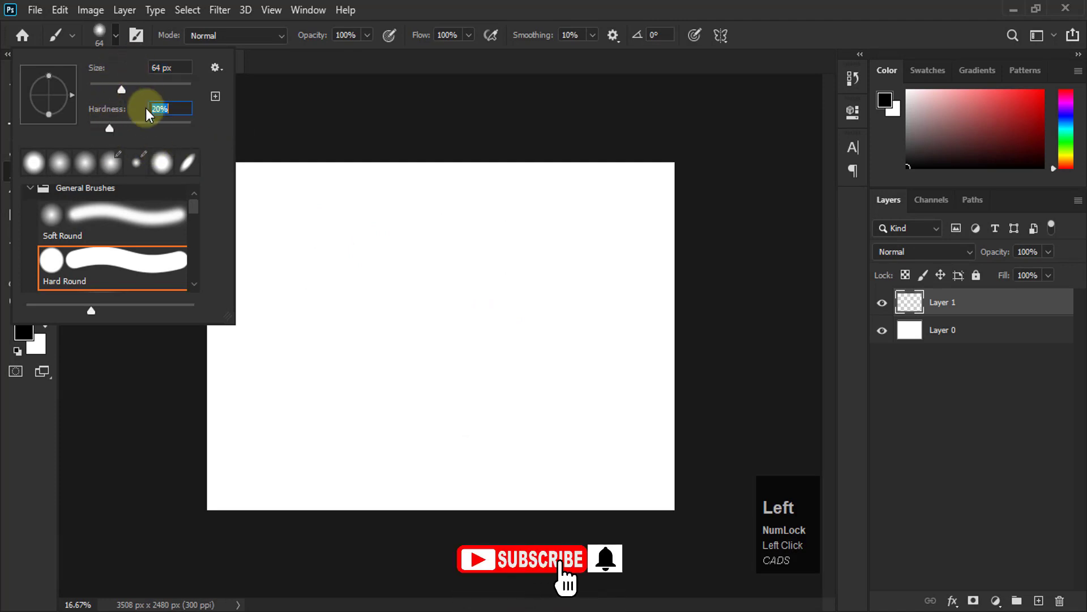
{"action": "left_click", "coordinate": [504, 5]}
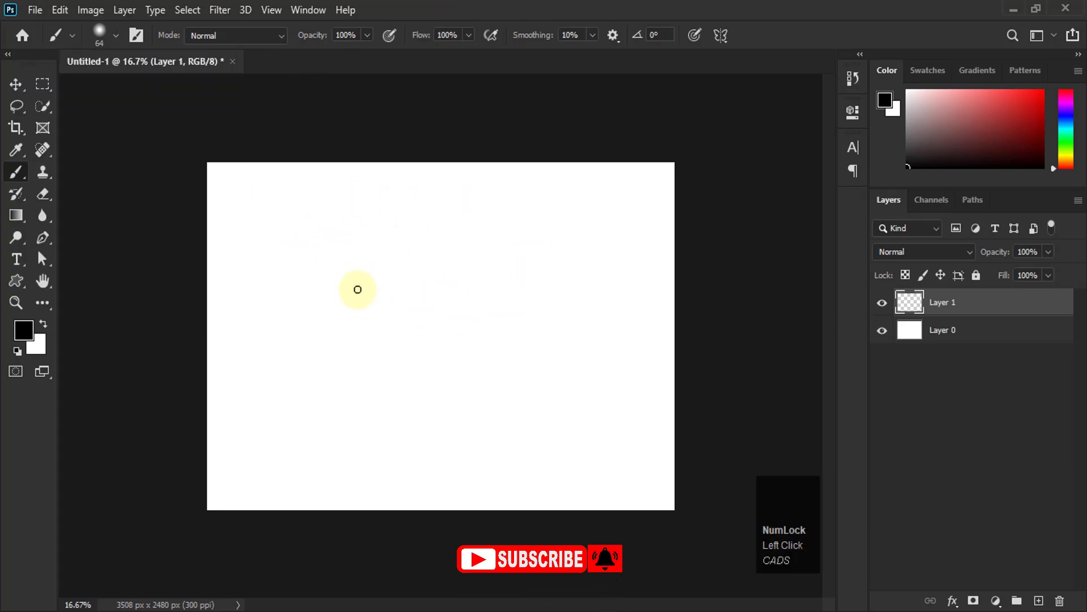
Step: Set the brush size to 88 px and its hardness to 36% from the canvas
{"action": "right_click", "coordinate": [392, 247]}
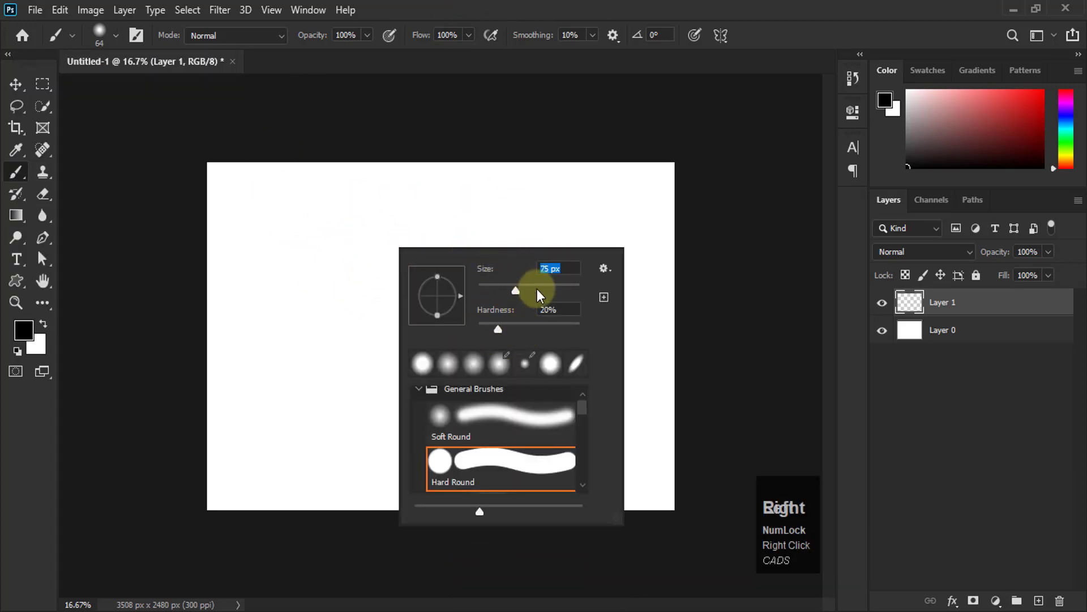
{"action": "left_click", "coordinate": [523, 285]}
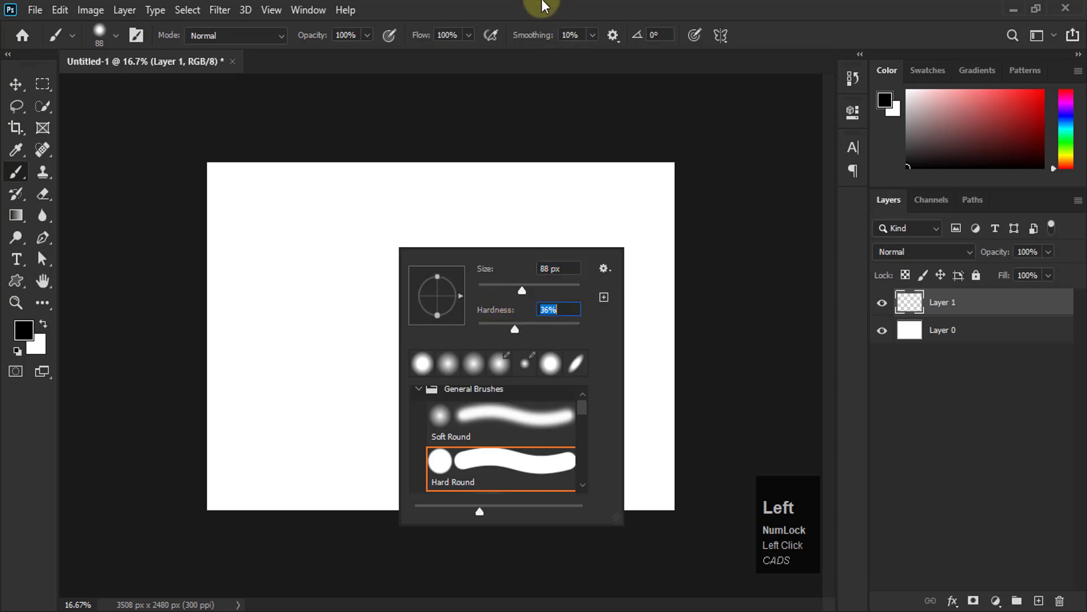
{"action": "left_click", "coordinate": [538, 7]}
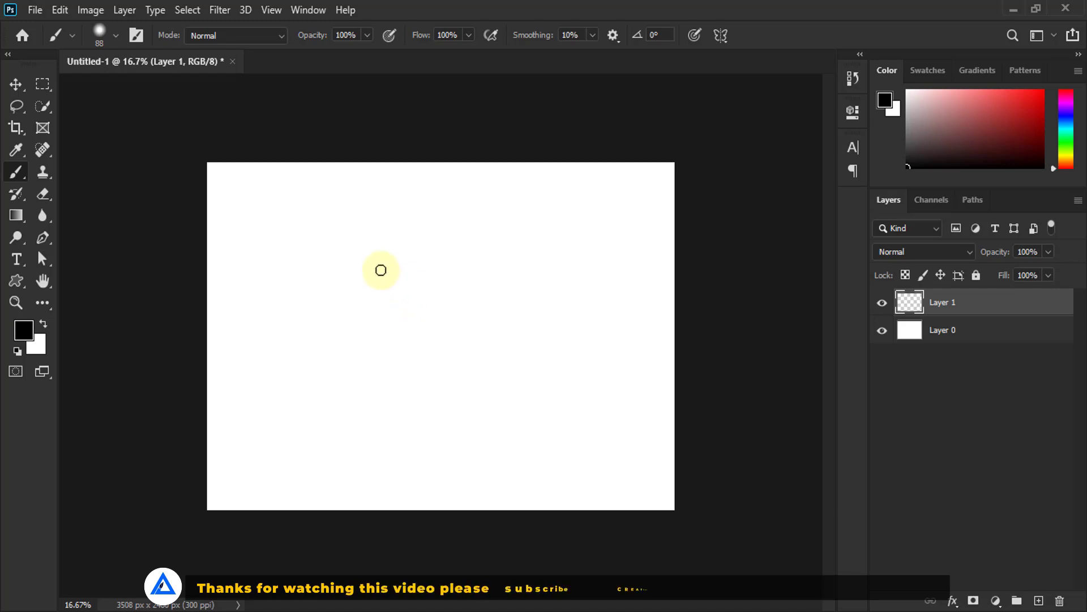
Step: Reduce the brush size stepwise to 40 px
{"action": "key", "text": "bracketleft"}
{"action": "key", "text": "bracketleft"}
{"action": "key", "text": "bracketleft"}
{"action": "key", "text": "bracketleft"}
{"action": "key", "text": "bracketleft"}
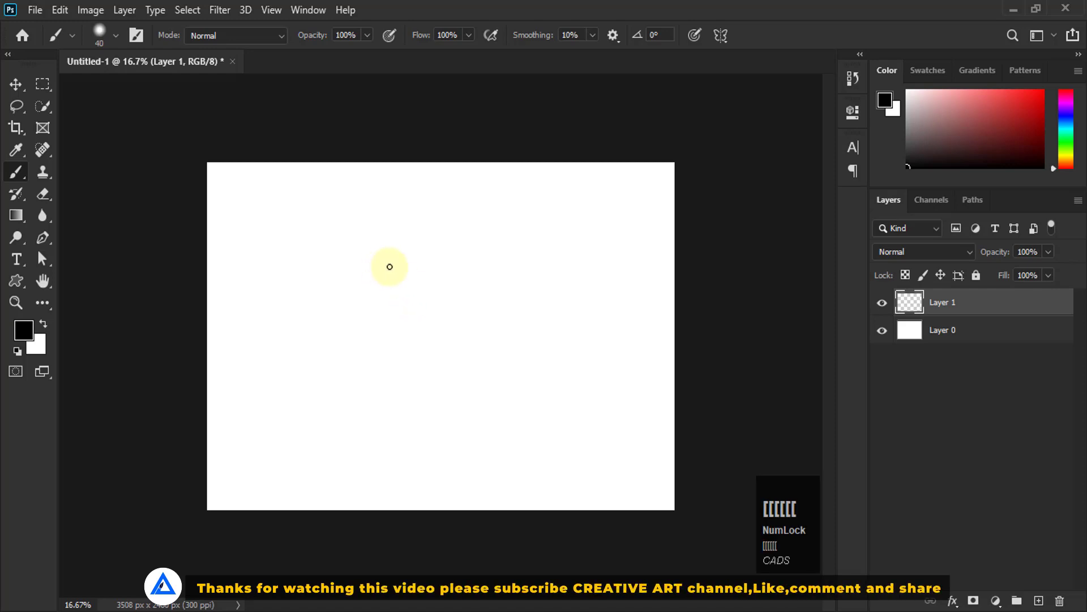
Step: Enlarge the brush size stepwise to 300 px
{"action": "key", "text": "bracketright"}
{"action": "key", "text": "bracketright"}
{"action": "key", "text": "bracketright"}
{"action": "key", "text": "bracketright"}
{"action": "key", "text": "bracketright"}
{"action": "key", "text": "bracketright"}
{"action": "key", "text": "bracketright"}
{"action": "key", "text": "bracketright"}
{"action": "key", "text": "bracketright"}
{"action": "key", "text": "bracketright"}
{"action": "key", "text": "bracketright"}
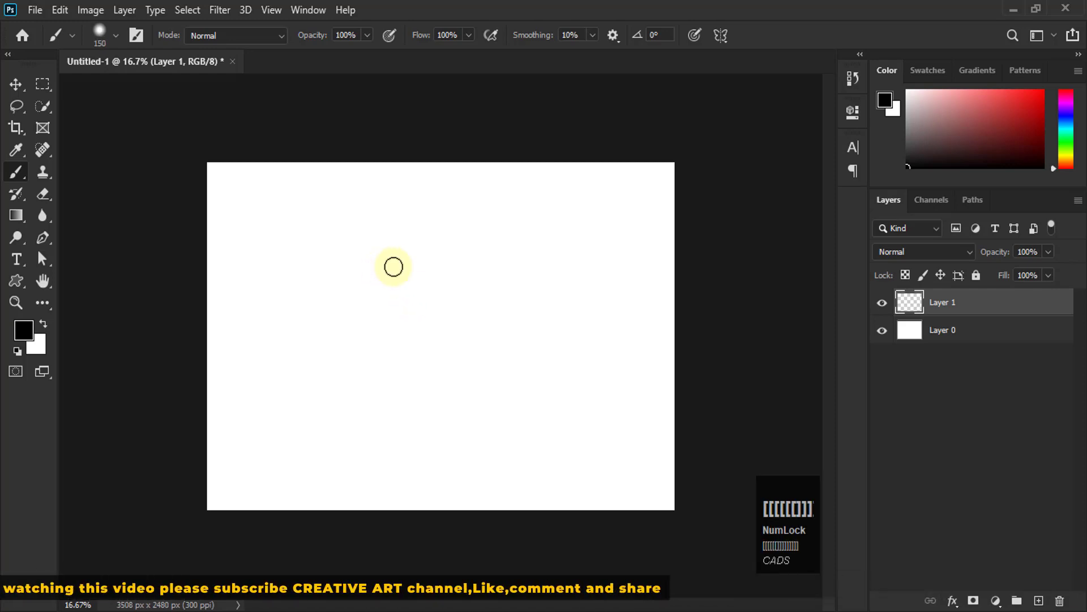
{"action": "key", "text": "bracketright"}
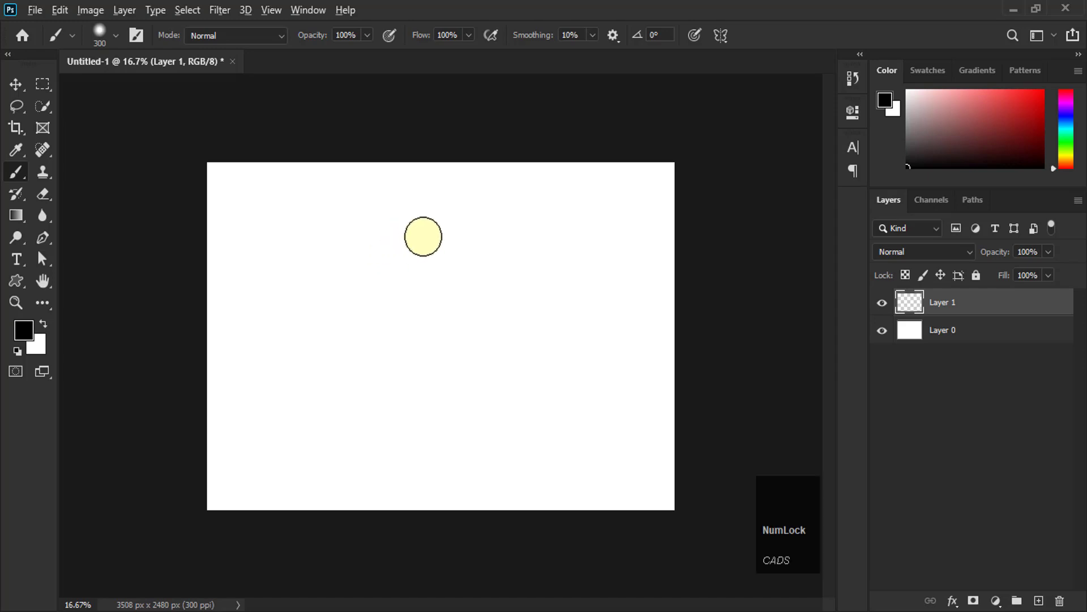
Step: Interactively adjust the brush on the canvas to a diameter of 265 px and a hardness of 22%
{"action": "right_click", "coordinate": [423, 237], "text": "alt"}
{"action": "mouse_move", "coordinate": [423, 237]}
{"action": "left_mouse_down"}
{"action": "mouse_move", "coordinate": [387, 244]}
{"action": "mouse_move", "coordinate": [494, 256]}
{"action": "mouse_move", "coordinate": [402, 246]}
{"action": "mouse_move", "coordinate": [441, 249]}
{"action": "mouse_move", "coordinate": [436, 182]}
{"action": "mouse_move", "coordinate": [425, 175]}
{"action": "left_mouse_up"}
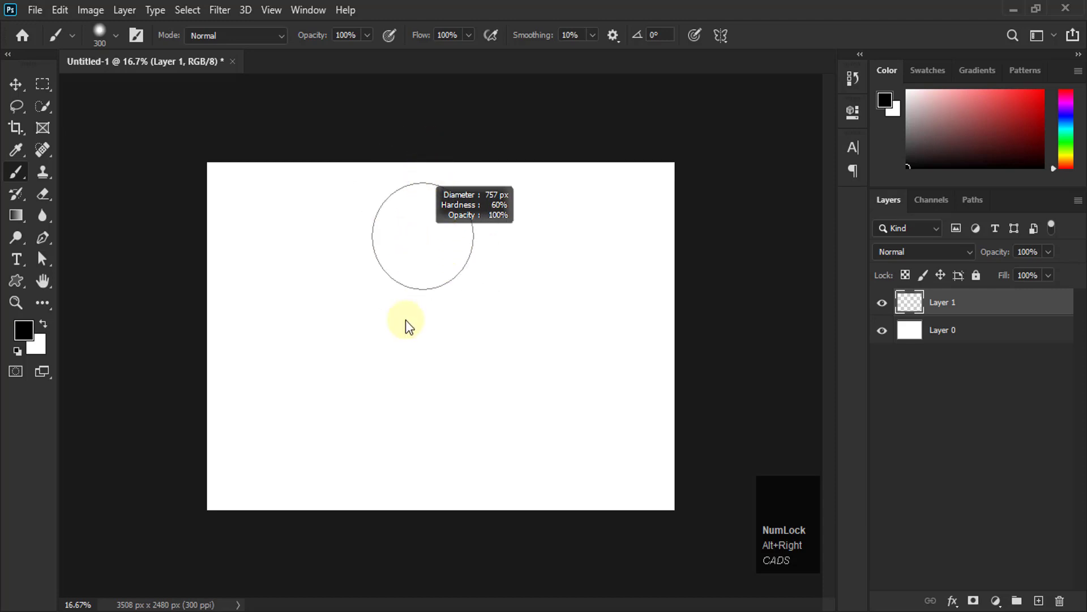
{"action": "mouse_move", "coordinate": [395, 339]}
{"action": "left_mouse_down"}
{"action": "mouse_move", "coordinate": [395, 187]}
{"action": "mouse_move", "coordinate": [434, 203]}
{"action": "mouse_move", "coordinate": [489, 199]}
{"action": "mouse_move", "coordinate": [454, 200]}
{"action": "mouse_move", "coordinate": [412, 236]}
{"action": "mouse_move", "coordinate": [511, 267]}
{"action": "mouse_move", "coordinate": [374, 256]}
{"action": "mouse_move", "coordinate": [500, 274]}
{"action": "mouse_move", "coordinate": [432, 274]}
{"action": "mouse_move", "coordinate": [434, 145]}
{"action": "mouse_move", "coordinate": [436, 283]}
{"action": "left_mouse_up"}
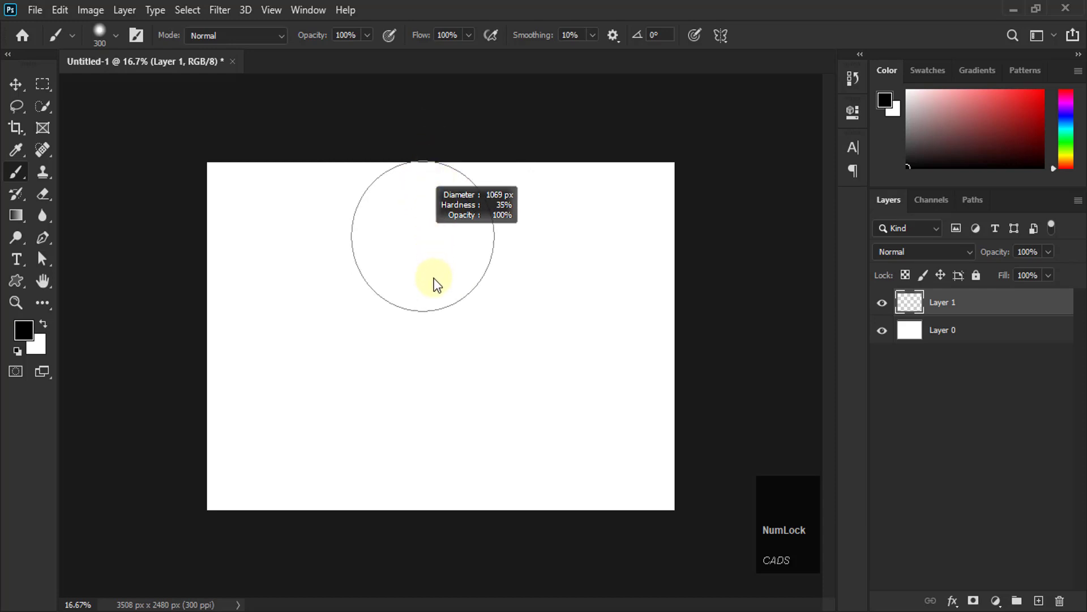
{"action": "mouse_move", "coordinate": [423, 406]}
{"action": "left_mouse_down"}
{"action": "mouse_move", "coordinate": [422, 232]}
{"action": "mouse_move", "coordinate": [323, 291]}
{"action": "mouse_move", "coordinate": [308, 284]}
{"action": "left_mouse_up"}
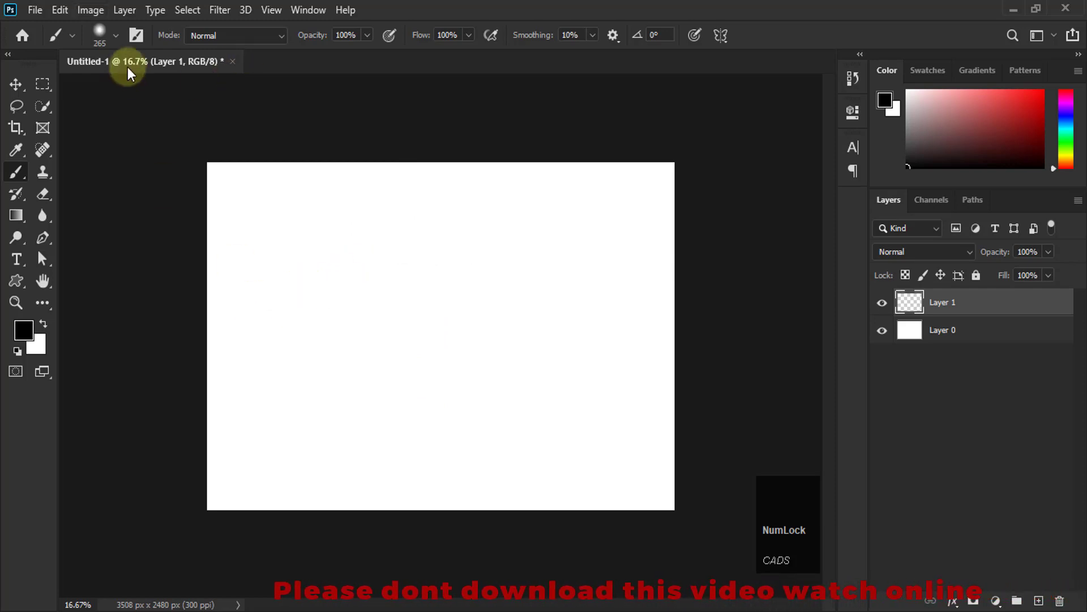
Step: Examine the General Brushes presets and the options for managing, importing and displaying brushes
{"action": "left_click", "coordinate": [116, 36]}
{"action": "mouse_move", "coordinate": [196, 211]}
{"action": "left_mouse_down"}
{"action": "mouse_move", "coordinate": [192, 239]}
{"action": "mouse_move", "coordinate": [194, 199]}
{"action": "left_mouse_up"}
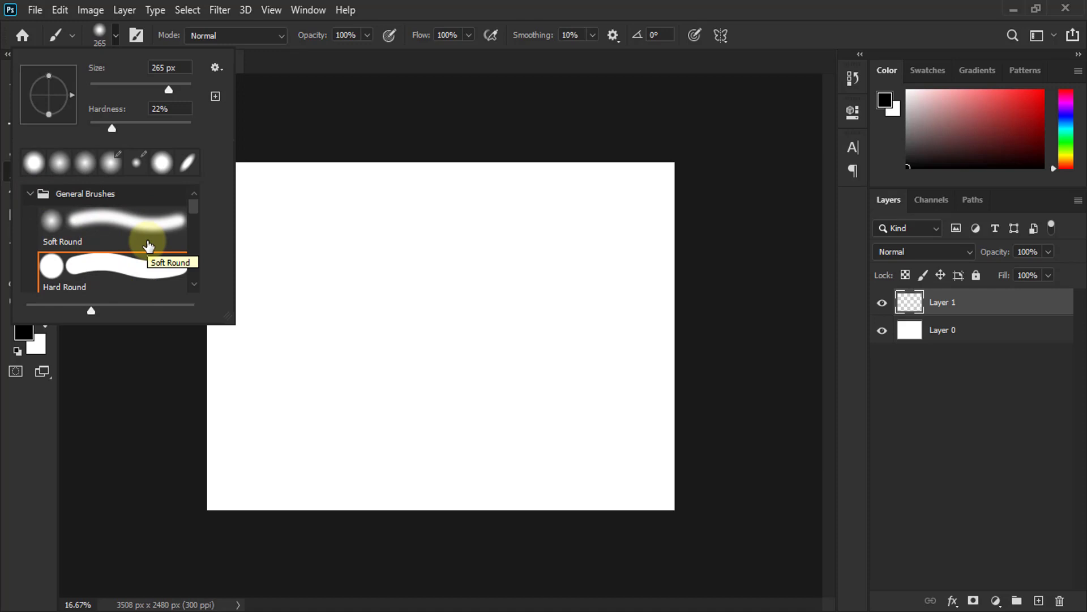
{"action": "left_click", "coordinate": [216, 68]}
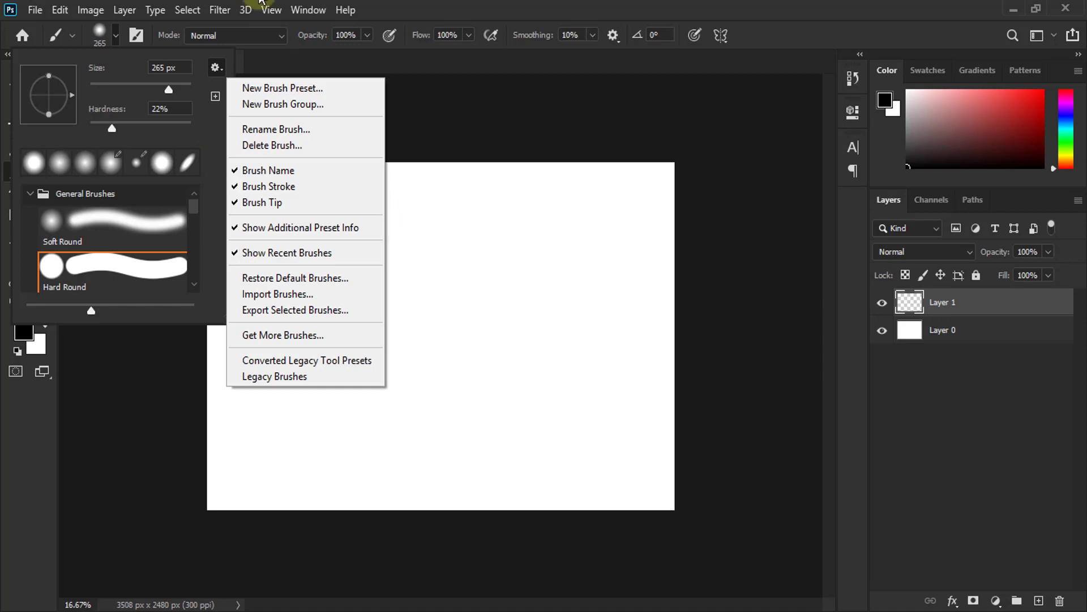
{"action": "left_click", "coordinate": [428, 7]}
{"action": "left_click", "coordinate": [497, 7]}
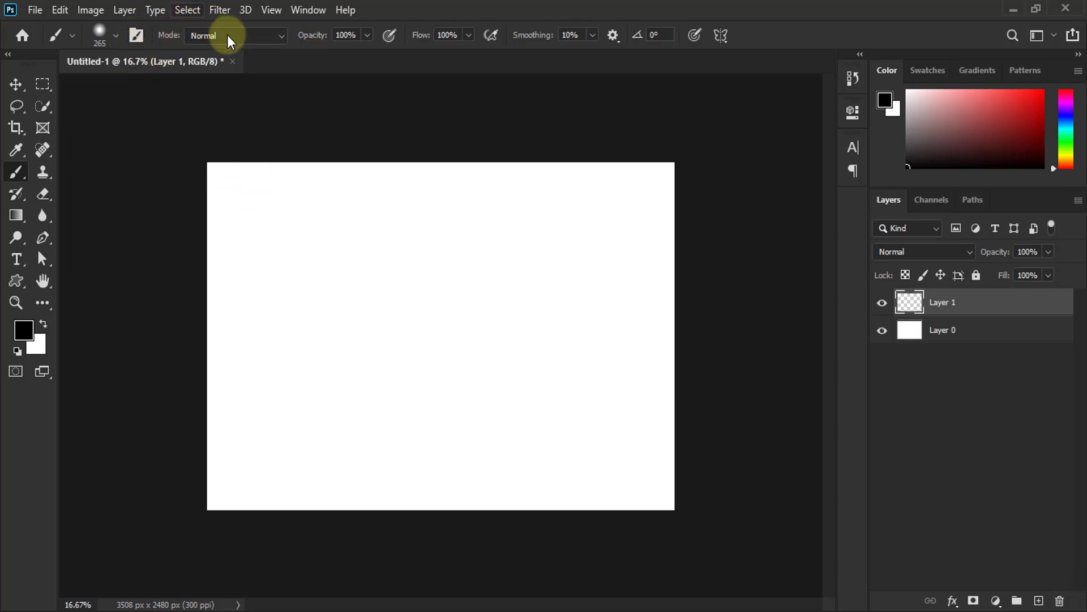
Step: Examine the blending modes available for the brush and for Layer 1
{"action": "left_click", "coordinate": [281, 36]}
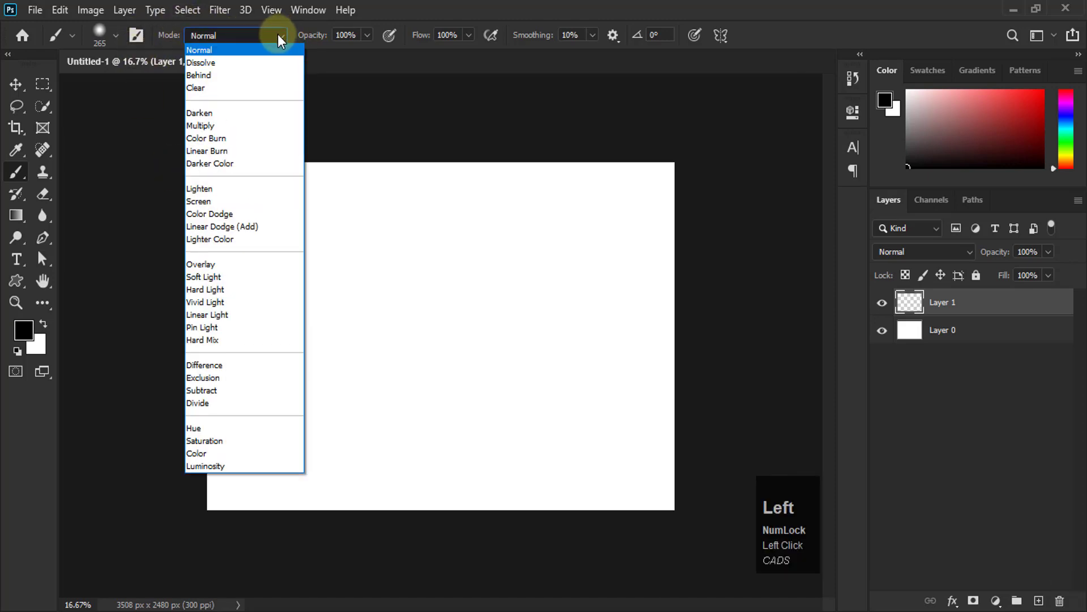
{"action": "left_click", "coordinate": [422, 7]}
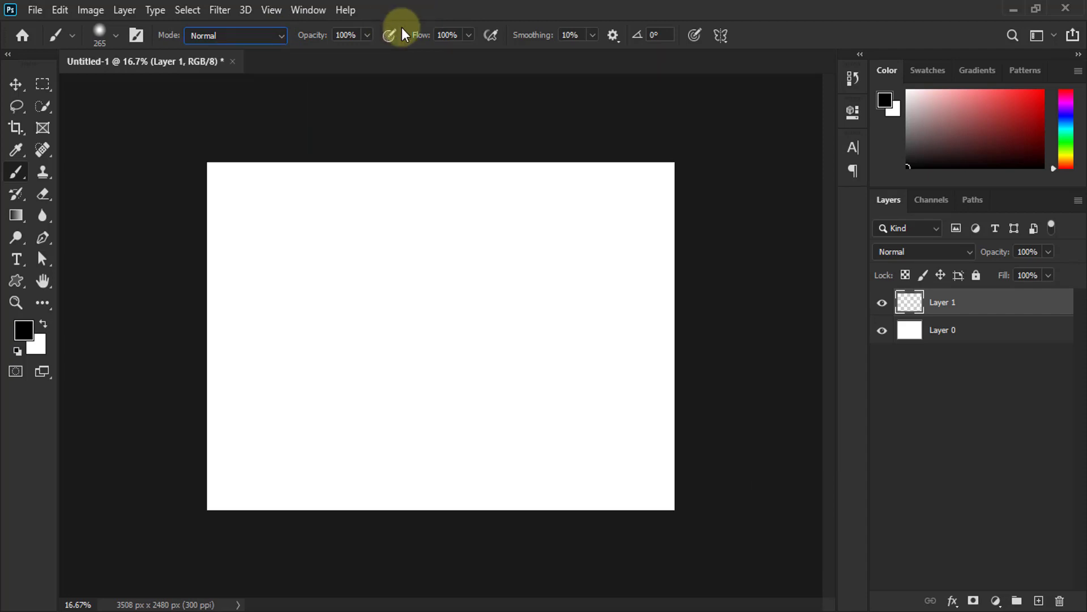
{"action": "left_click", "coordinate": [966, 250]}
{"action": "left_click", "coordinate": [922, 8]}
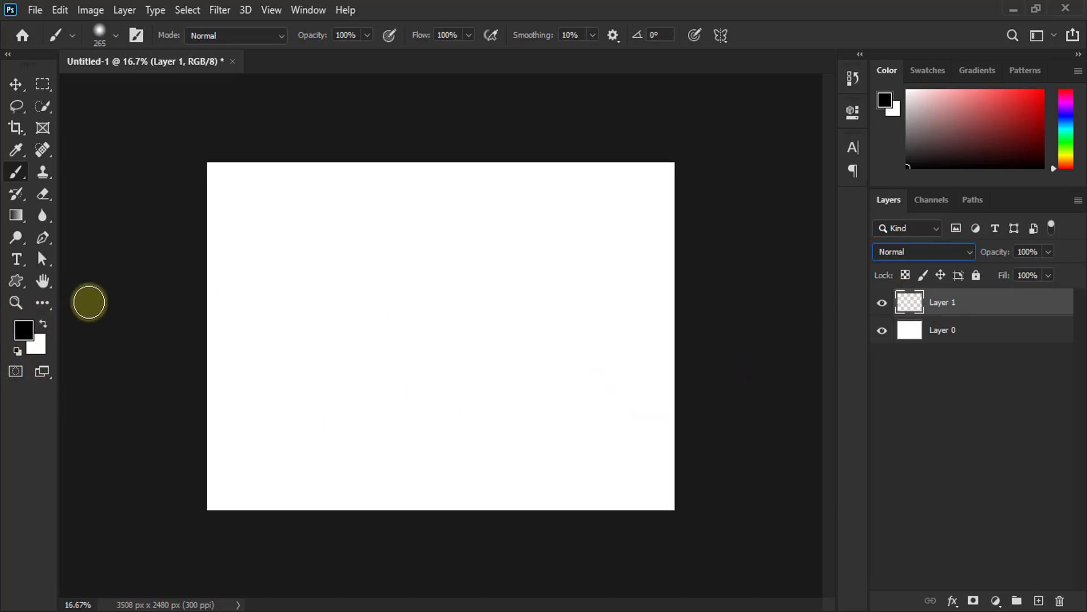
Step: Set the foreground color to pure red, ff0000, and return to the Brush tool
{"action": "left_click", "coordinate": [28, 330]}
{"action": "left_click", "coordinate": [531, 120]}
{"action": "left_click_drag", "start_coordinate": [554, 111], "coordinate": [544, 111]}
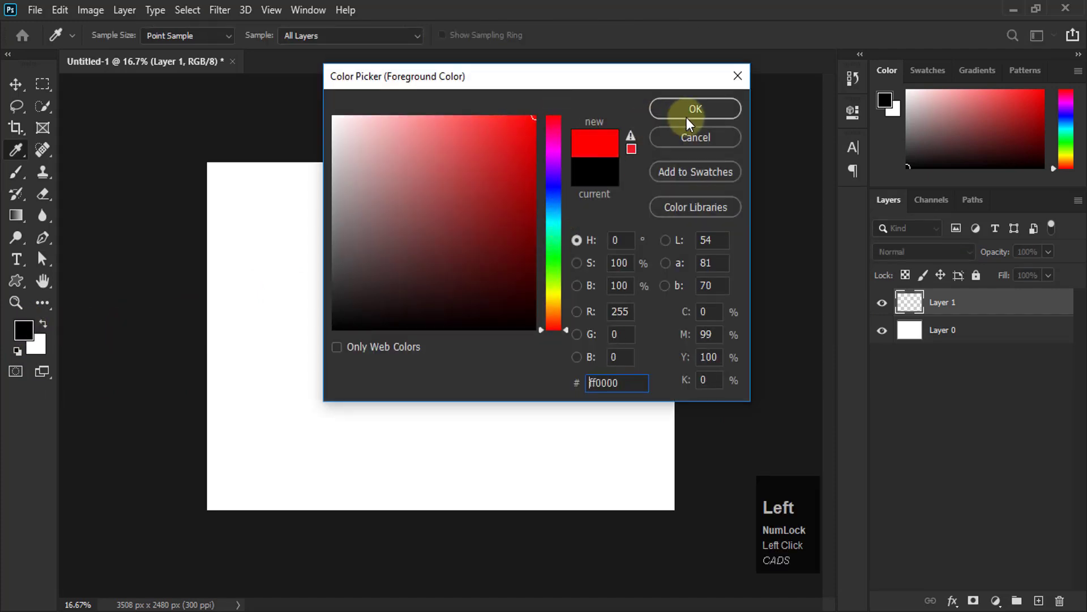
{"action": "left_click", "coordinate": [695, 109]}
{"action": "key", "text": "b"}
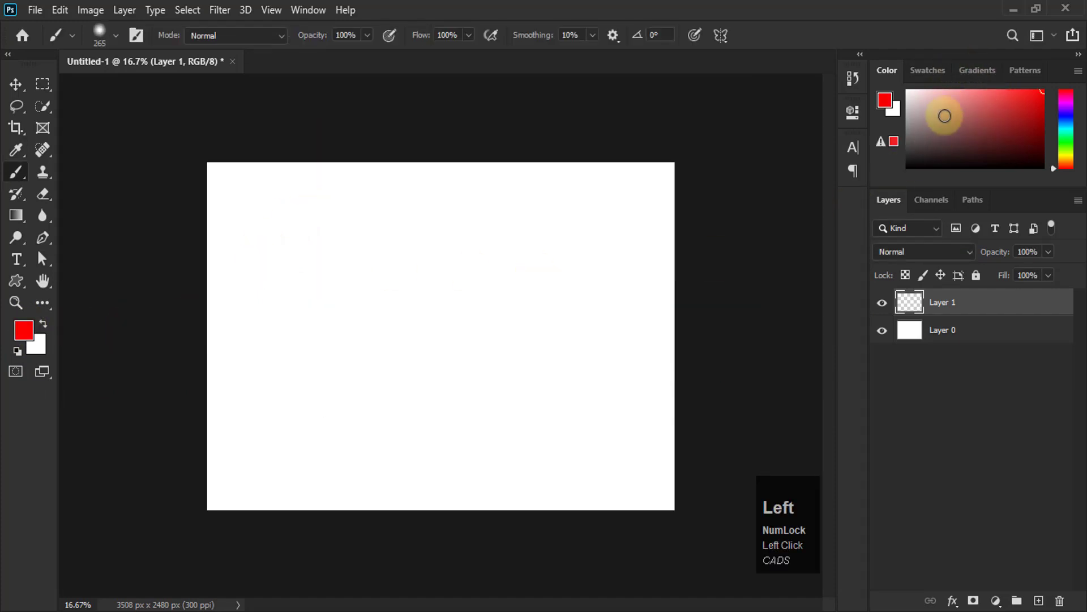
Step: Change the foreground color to bright blue and paint a thick wavy stroke across the middle of the canvas on Layer 1
{"action": "left_click", "coordinate": [1069, 121]}
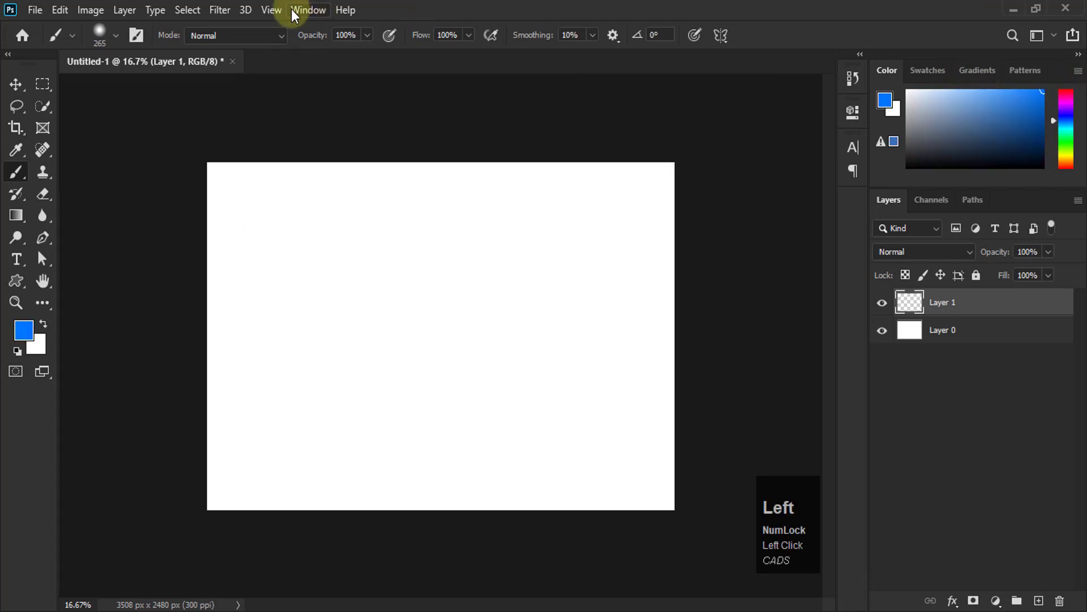
{"action": "left_click", "coordinate": [306, 11]}
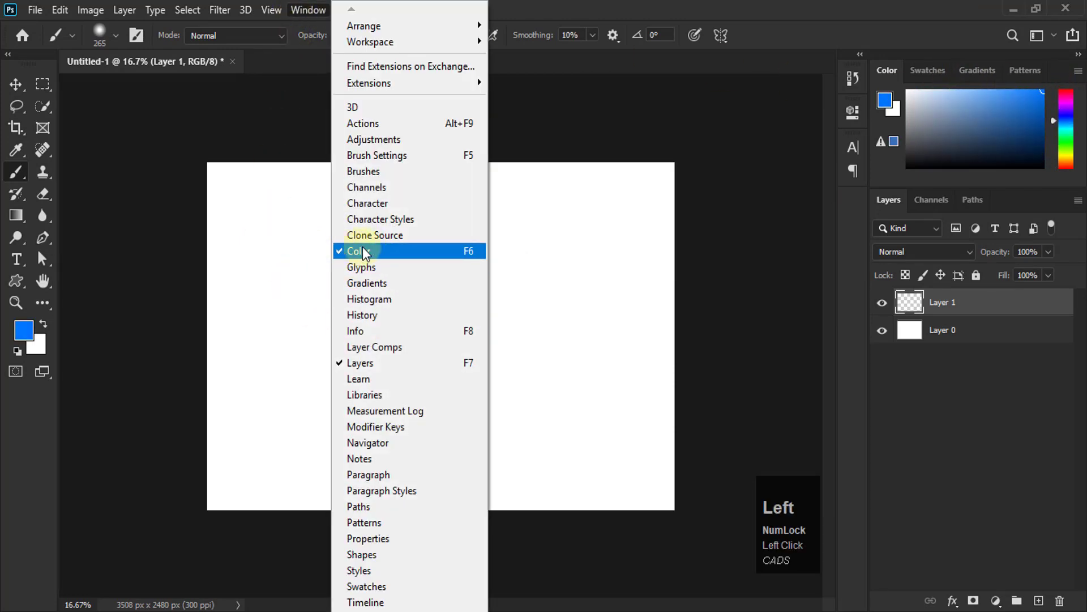
{"action": "left_click", "coordinate": [807, 22]}
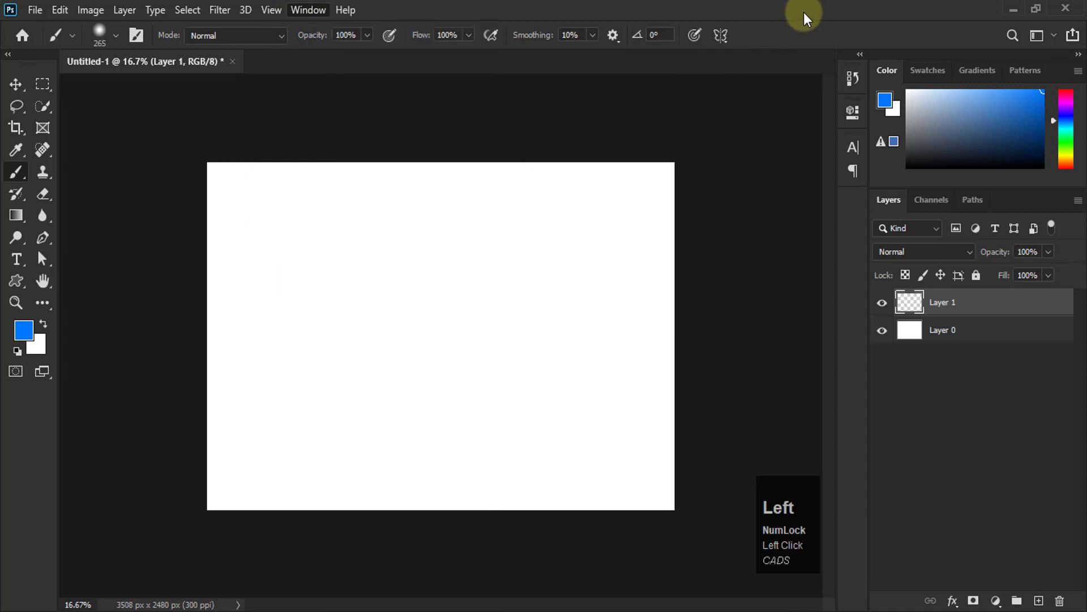
{"action": "mouse_move", "coordinate": [353, 266]}
{"action": "left_mouse_down"}
{"action": "mouse_move", "coordinate": [355, 292]}
{"action": "mouse_move", "coordinate": [366, 284]}
{"action": "mouse_move", "coordinate": [399, 351]}
{"action": "mouse_move", "coordinate": [412, 297]}
{"action": "mouse_move", "coordinate": [440, 332]}
{"action": "mouse_move", "coordinate": [510, 315]}
{"action": "mouse_move", "coordinate": [558, 331]}
{"action": "left_mouse_up"}
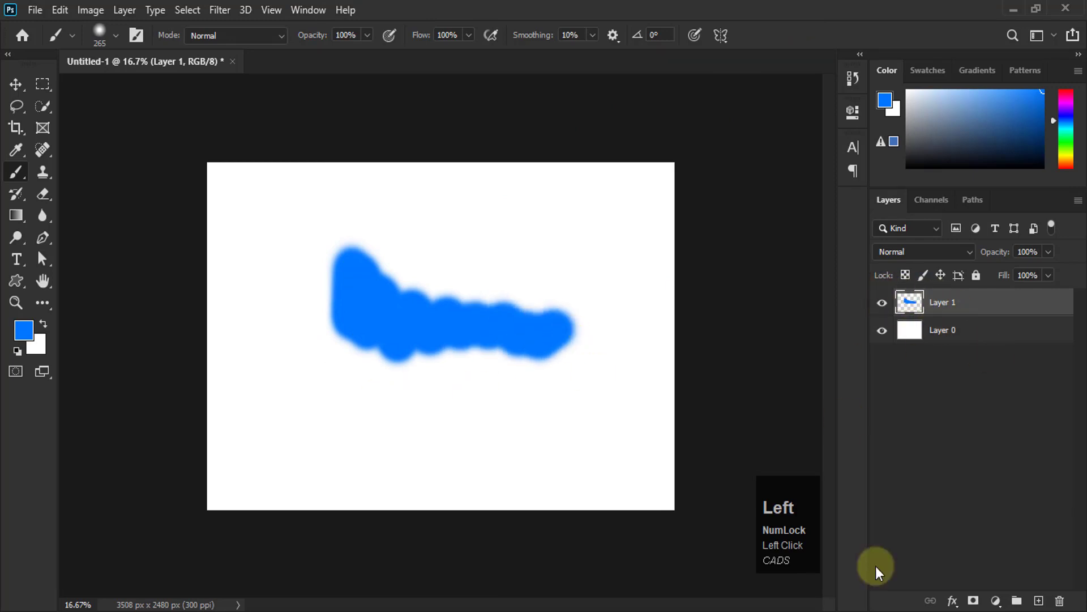
Step: Paint a red vertical stroke across the blue one on a new layer and set that layer's blending mode to Multiply
{"action": "left_click", "coordinate": [1039, 600]}
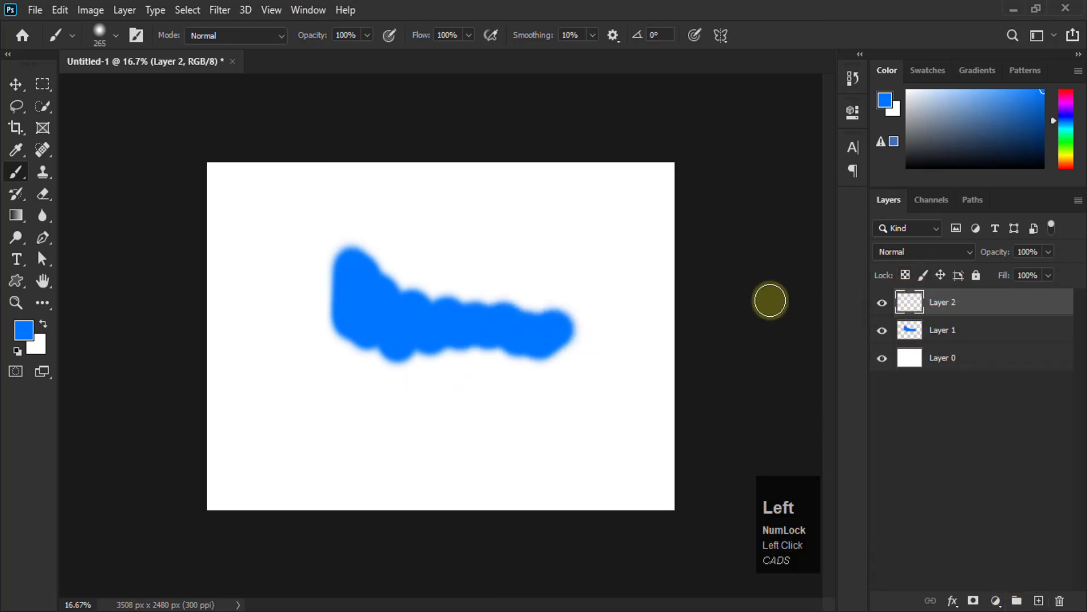
{"action": "left_click", "coordinate": [1066, 92]}
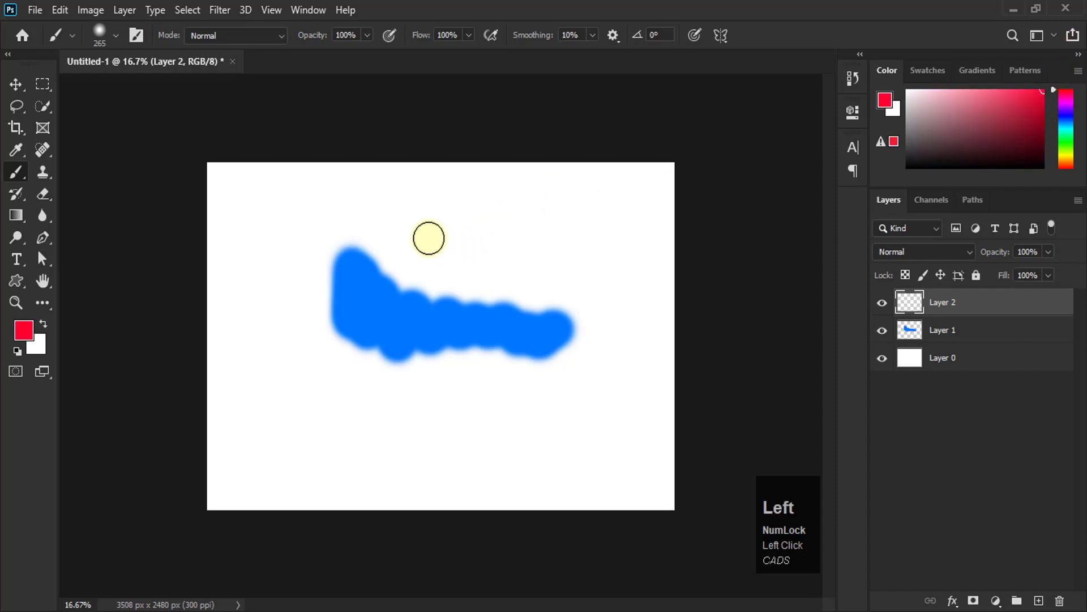
{"action": "mouse_move", "coordinate": [427, 236]}
{"action": "left_mouse_down"}
{"action": "mouse_move", "coordinate": [489, 238]}
{"action": "mouse_move", "coordinate": [437, 257]}
{"action": "mouse_move", "coordinate": [445, 287]}
{"action": "mouse_move", "coordinate": [410, 324]}
{"action": "mouse_move", "coordinate": [432, 377]}
{"action": "left_mouse_up"}
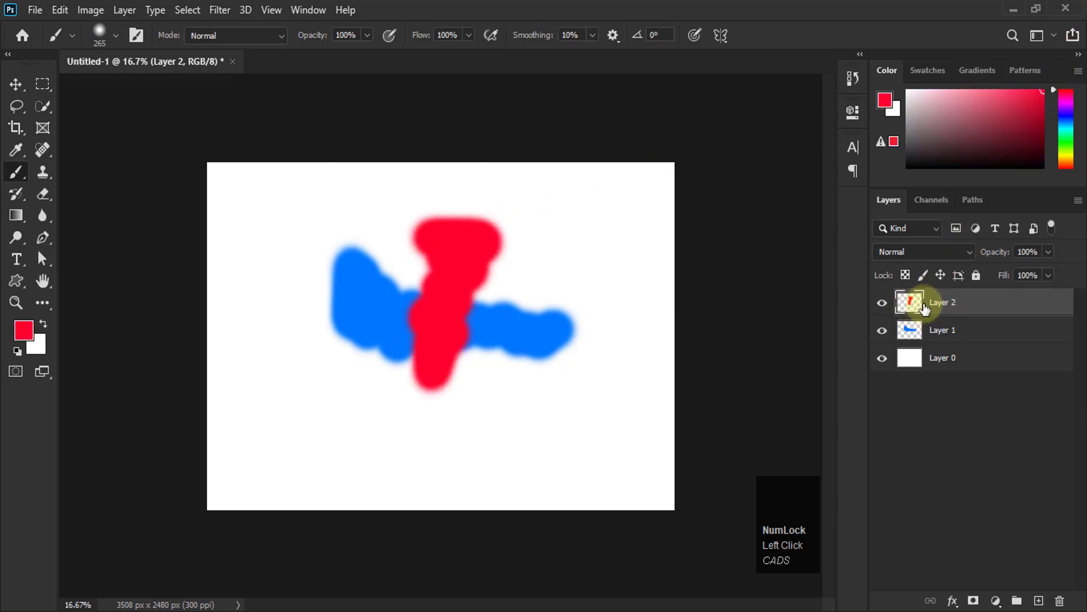
{"action": "left_click", "coordinate": [951, 252]}
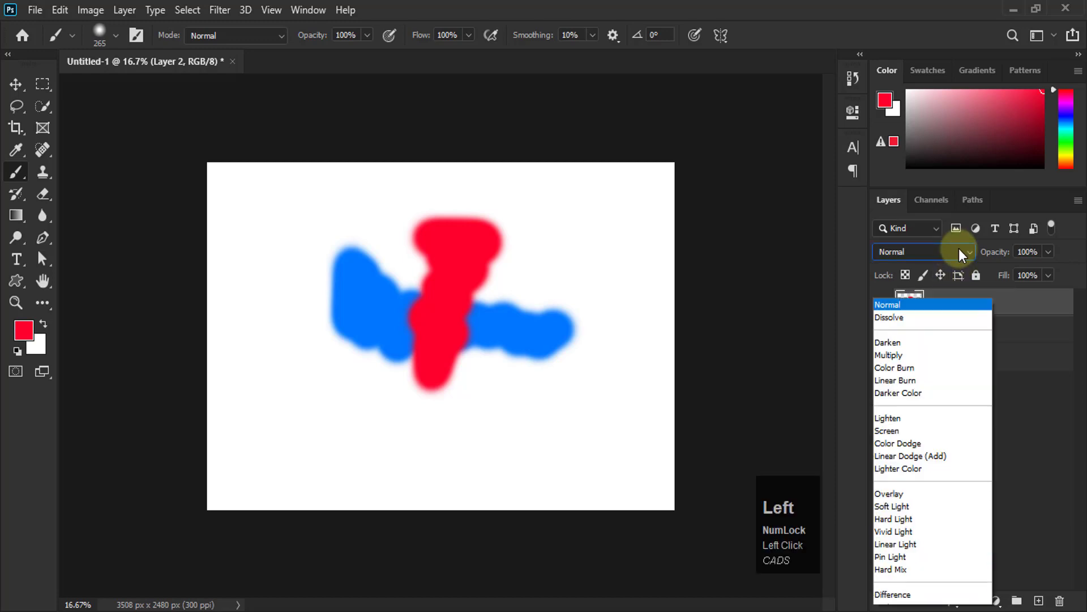
{"action": "left_click", "coordinate": [916, 258]}
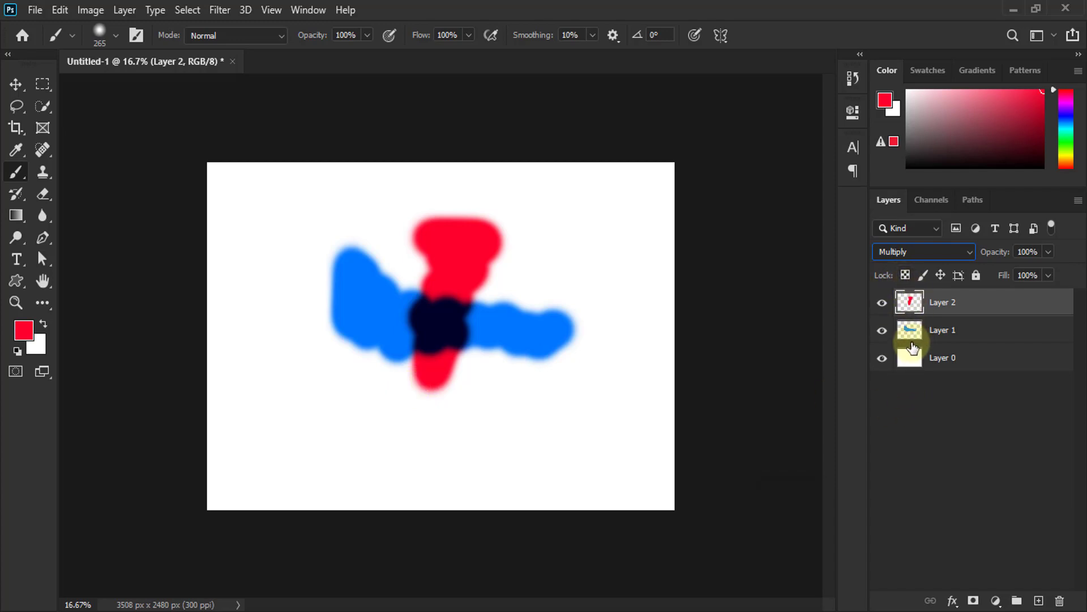
Step: Delete the two painted layers and add a new blank layer above Layer 0
{"action": "left_click", "coordinate": [1059, 601]}
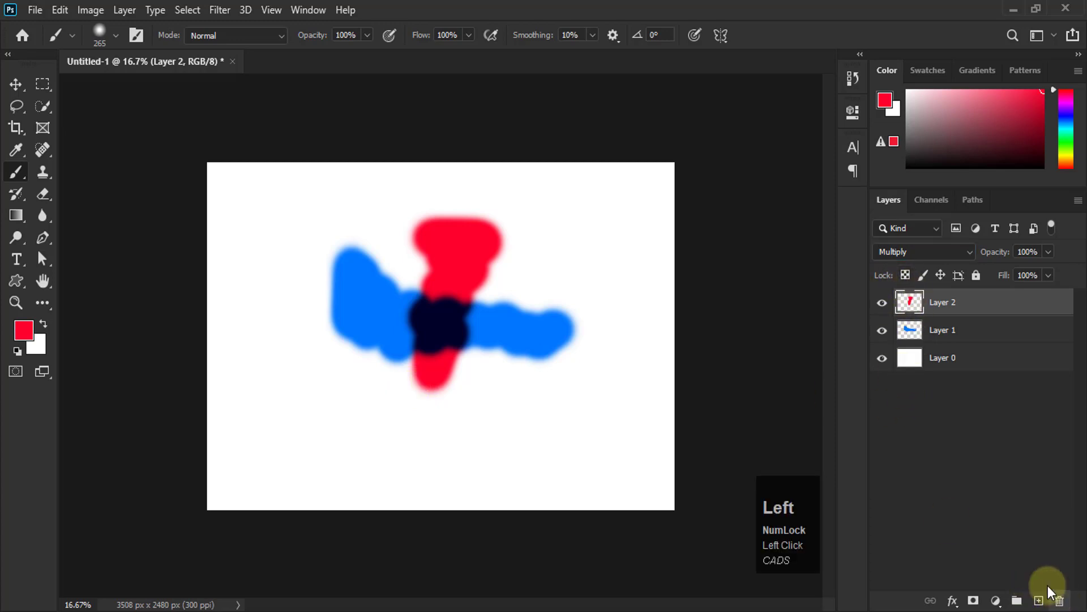
{"action": "left_click", "coordinate": [455, 256]}
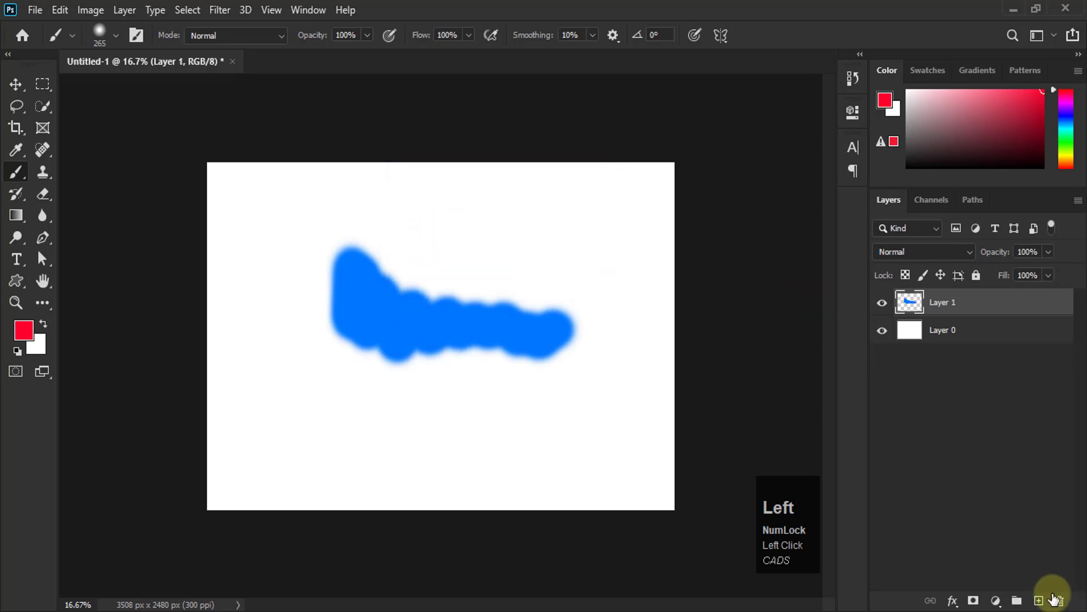
{"action": "left_click", "coordinate": [1061, 601]}
{"action": "left_click", "coordinate": [490, 248]}
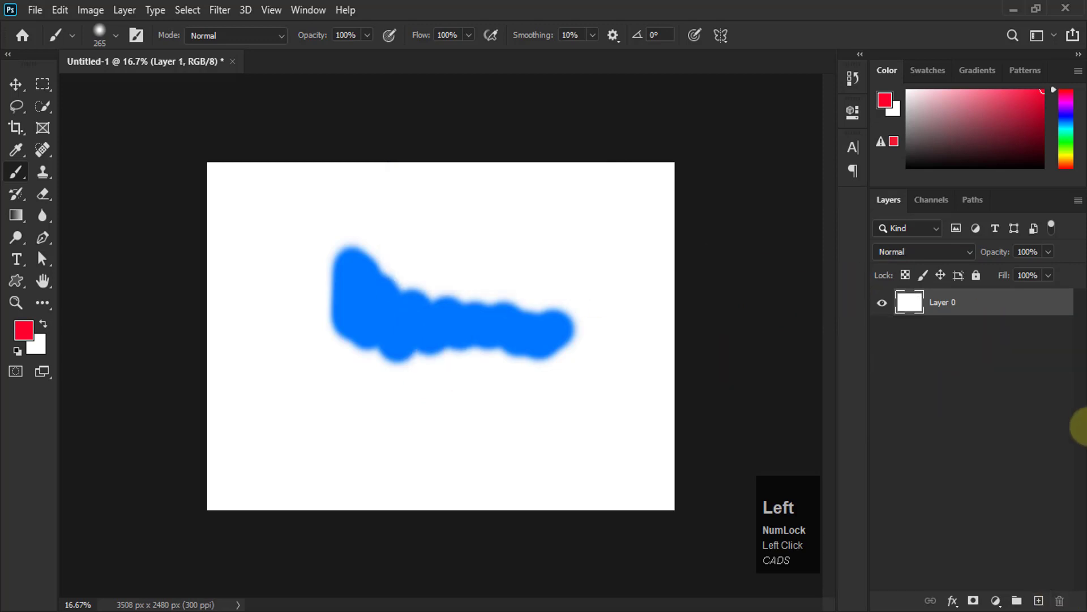
{"action": "left_click", "coordinate": [1038, 600]}
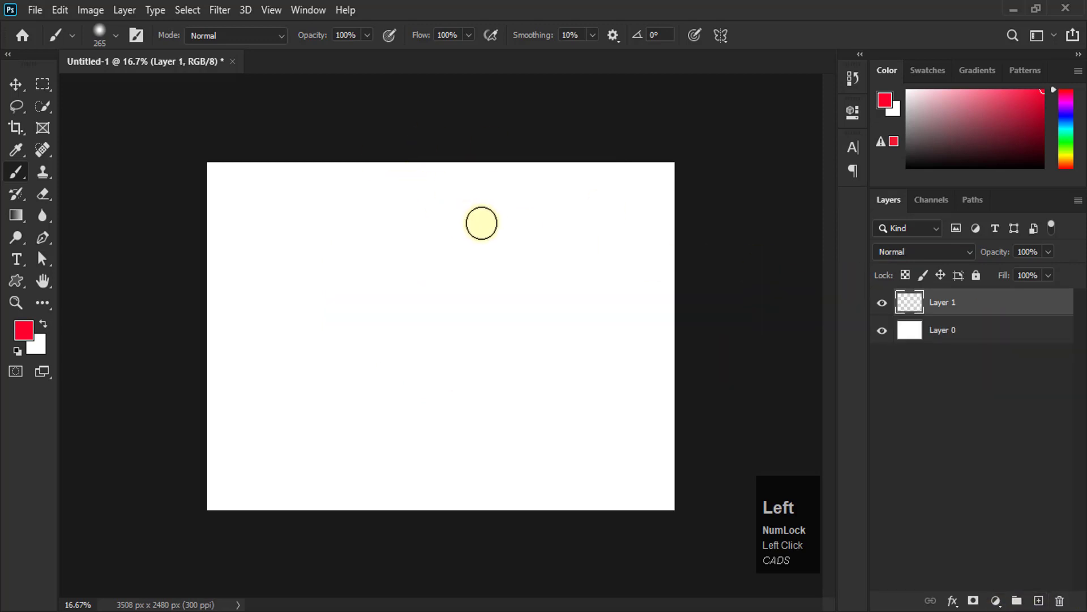
Step: Review the brush blending modes, keep Normal, and paint a wavy red stroke across the middle of the canvas
{"action": "left_click", "coordinate": [248, 35]}
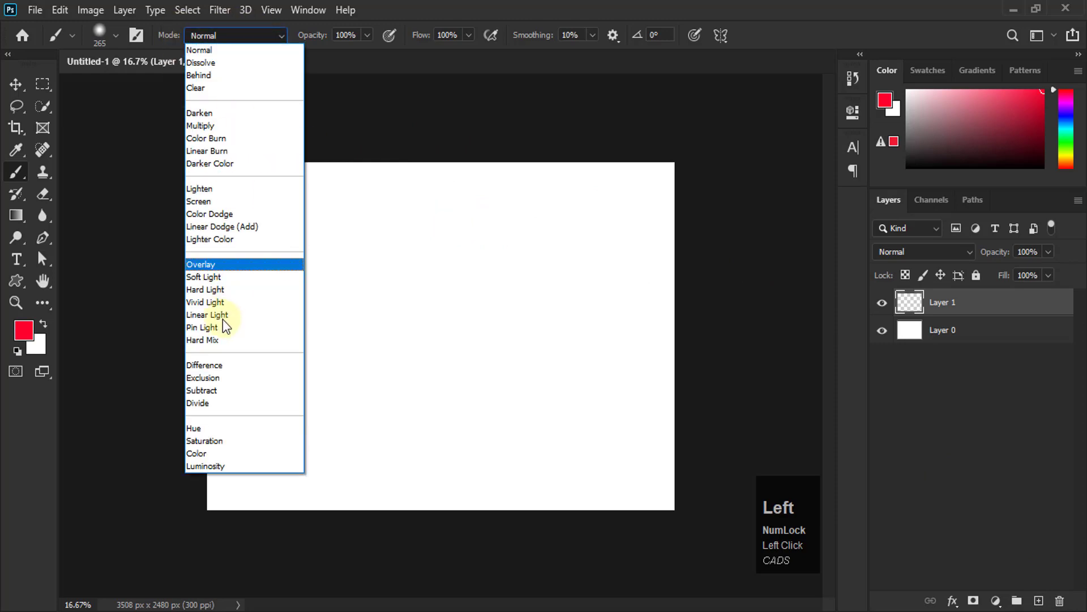
{"action": "left_click", "coordinate": [446, 29]}
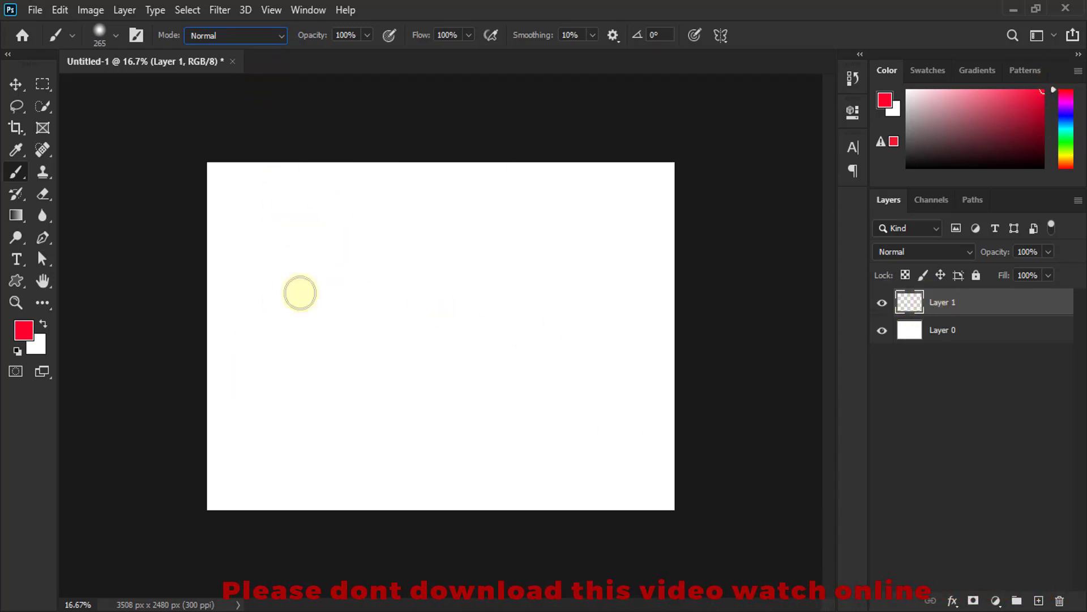
{"action": "left_click_drag", "start_coordinate": [314, 283], "coordinate": [359, 333]}
{"action": "mouse_move", "coordinate": [421, 357]}
{"action": "left_mouse_down"}
{"action": "mouse_move", "coordinate": [549, 294]}
{"action": "mouse_move", "coordinate": [585, 323]}
{"action": "mouse_move", "coordinate": [632, 306]}
{"action": "left_mouse_up"}
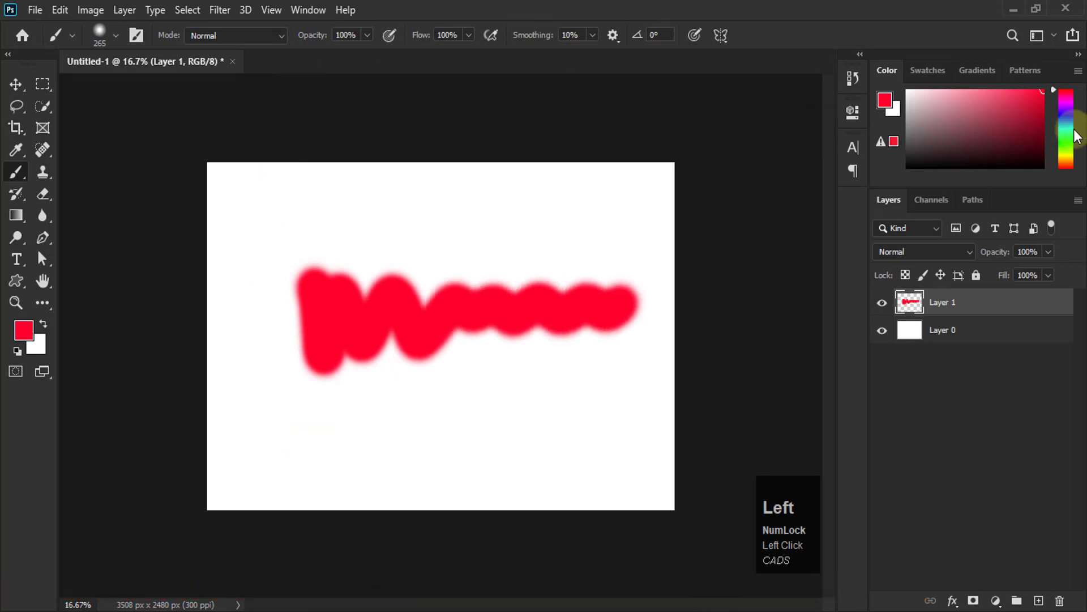
Step: Paint a wavy blue stroke over the upper part of the red one with the brush mode set to Multiply
{"action": "left_click", "coordinate": [1066, 115]}
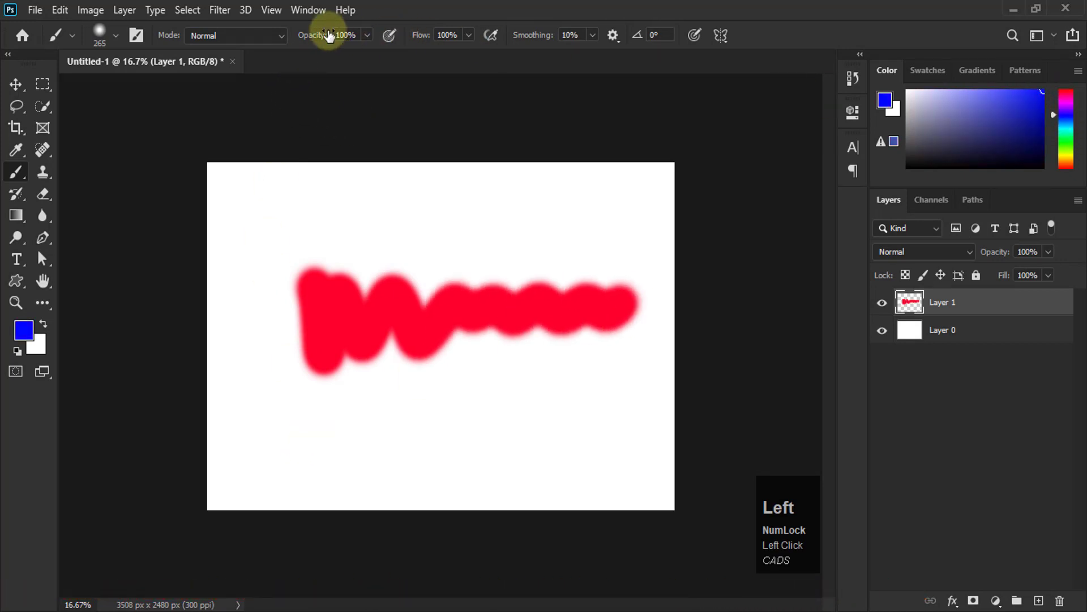
{"action": "left_click", "coordinate": [261, 36]}
{"action": "left_click", "coordinate": [212, 124]}
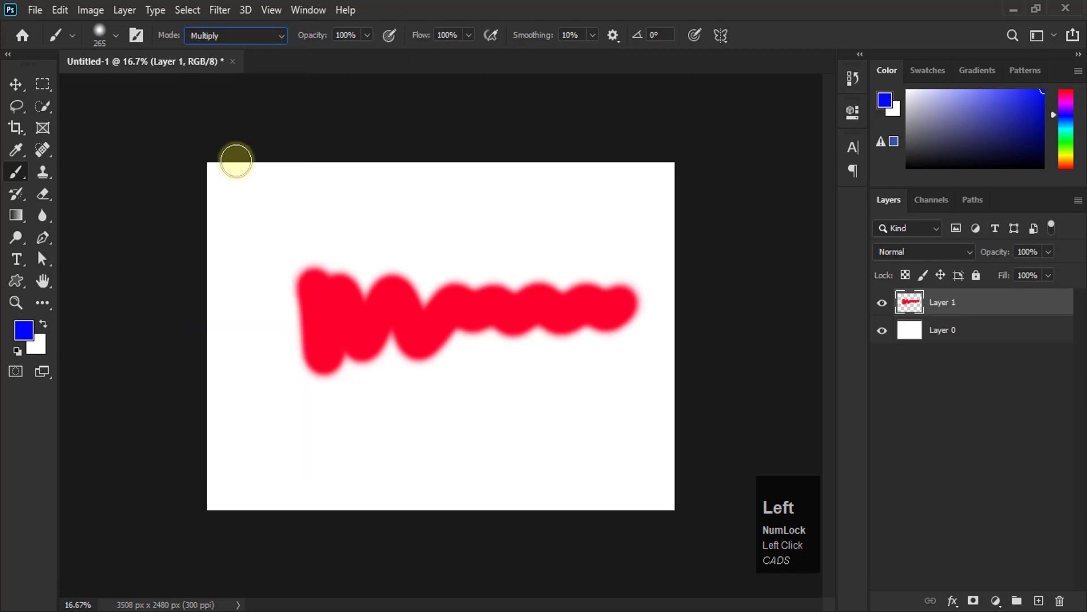
{"action": "mouse_move", "coordinate": [308, 261]}
{"action": "left_mouse_down"}
{"action": "mouse_move", "coordinate": [338, 317]}
{"action": "mouse_move", "coordinate": [377, 270]}
{"action": "mouse_move", "coordinate": [417, 318]}
{"action": "mouse_move", "coordinate": [470, 280]}
{"action": "mouse_move", "coordinate": [573, 300]}
{"action": "mouse_move", "coordinate": [613, 281]}
{"action": "mouse_move", "coordinate": [637, 306]}
{"action": "left_mouse_up"}
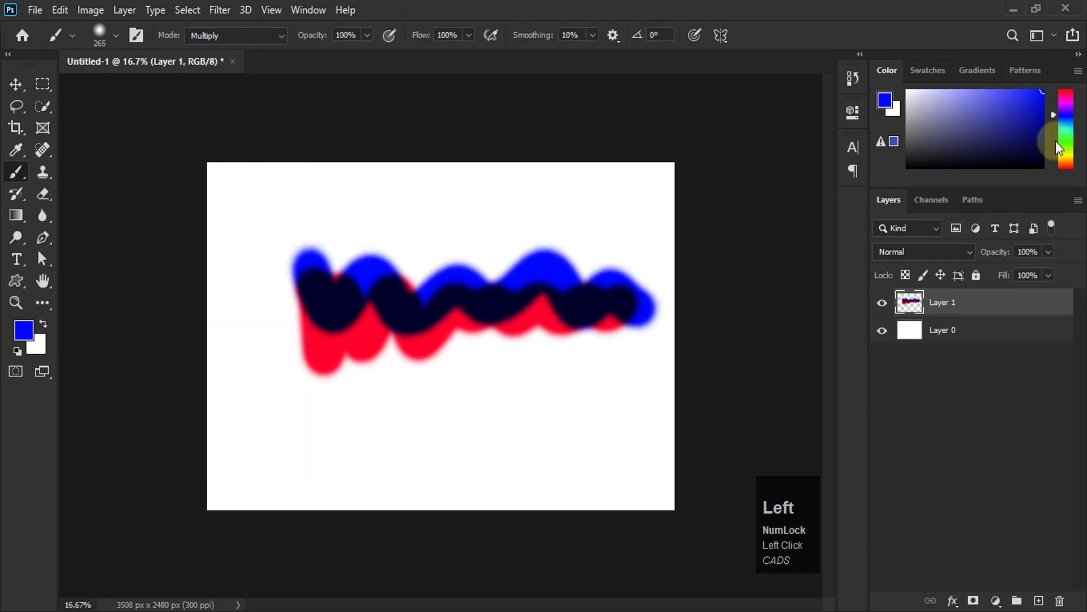
Step: Paint a wavy green stroke over the lower part of the red one with the brush mode set to Screen
{"action": "left_click_drag", "start_coordinate": [1067, 120], "coordinate": [1067, 141]}
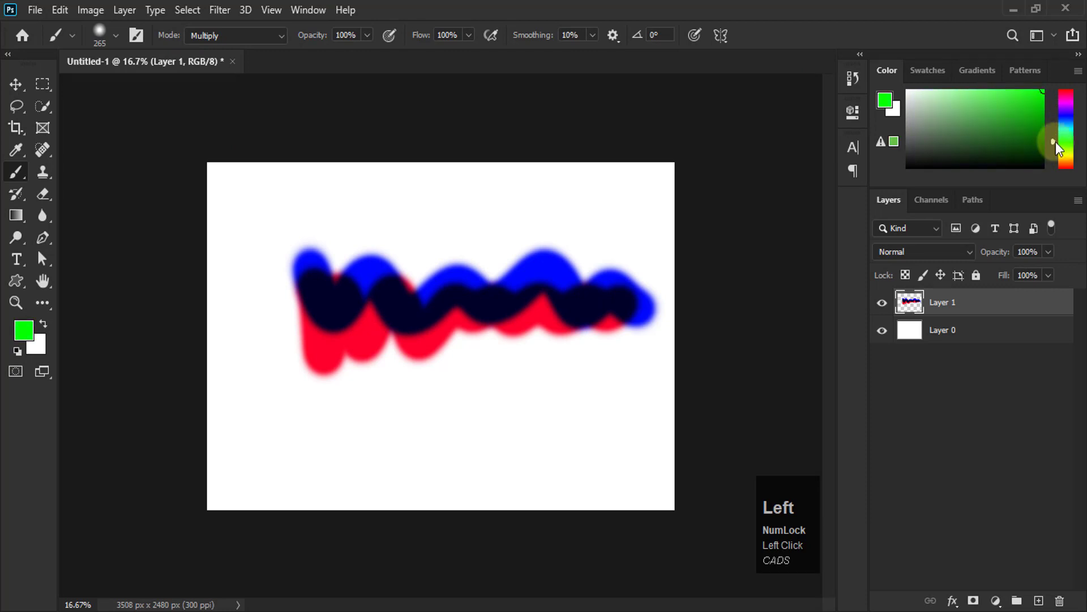
{"action": "left_click", "coordinate": [259, 36]}
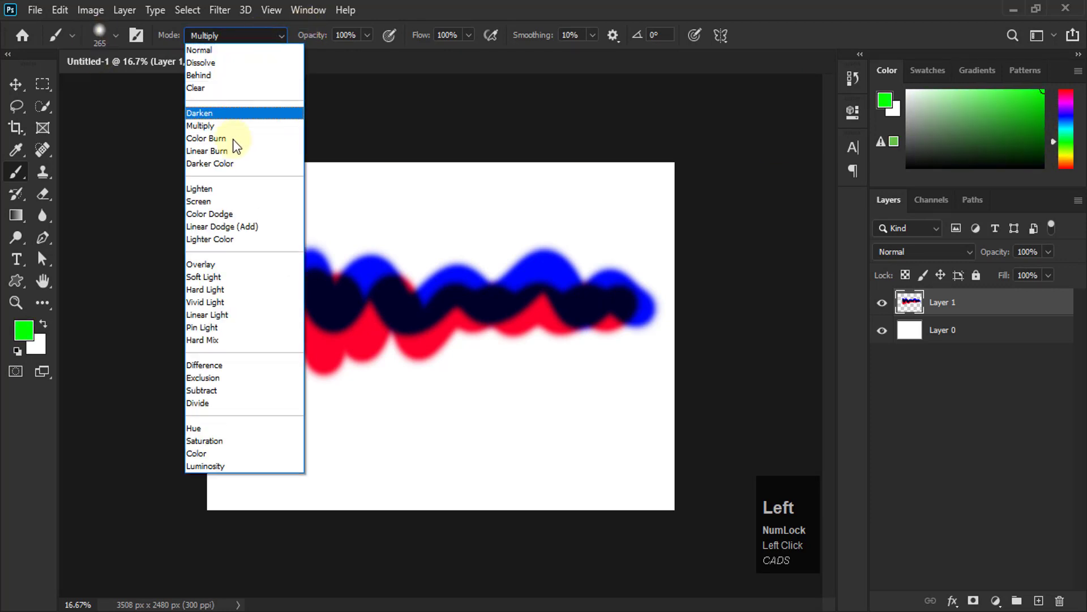
{"action": "left_click", "coordinate": [226, 201]}
{"action": "mouse_move", "coordinate": [296, 374]}
{"action": "left_mouse_down"}
{"action": "mouse_move", "coordinate": [345, 338]}
{"action": "mouse_move", "coordinate": [358, 369]}
{"action": "mouse_move", "coordinate": [427, 325]}
{"action": "mouse_move", "coordinate": [494, 344]}
{"action": "mouse_move", "coordinate": [671, 331]}
{"action": "left_mouse_up"}
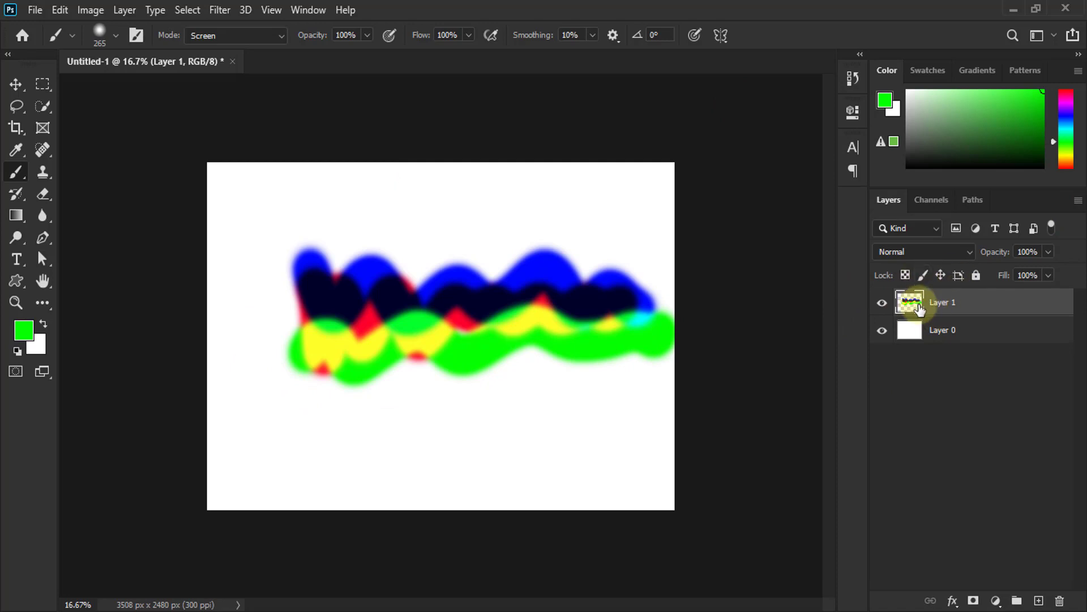
Step: Paint a wavy yellow-orange stroke along the lower edge of the green one with the brush mode set to Overlay
{"action": "left_click", "coordinate": [1065, 153]}
{"action": "left_click", "coordinate": [1065, 159]}
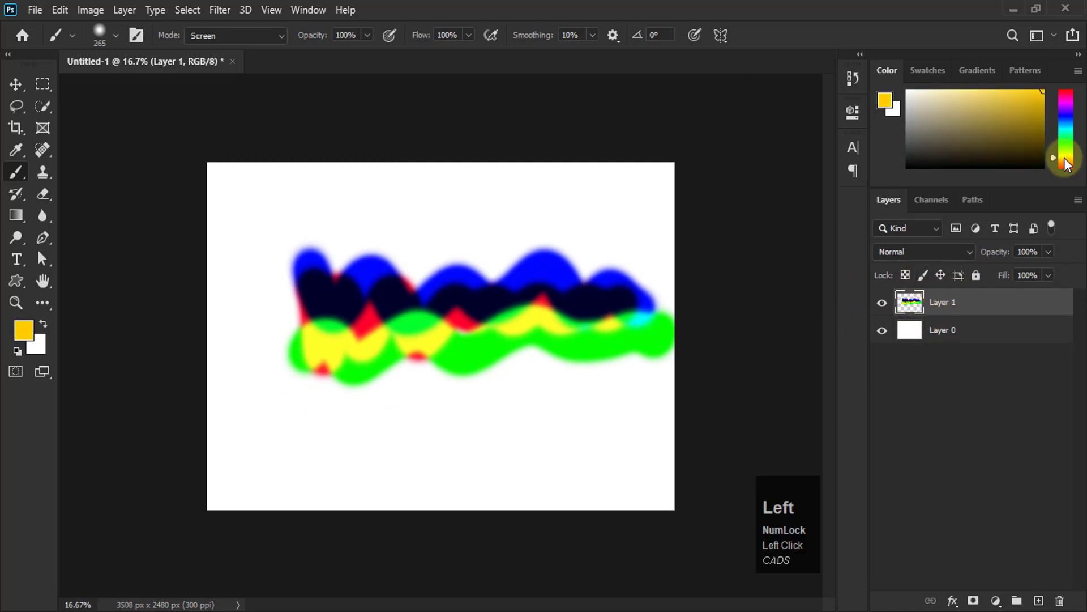
{"action": "left_click", "coordinate": [213, 35]}
{"action": "left_click", "coordinate": [201, 243]}
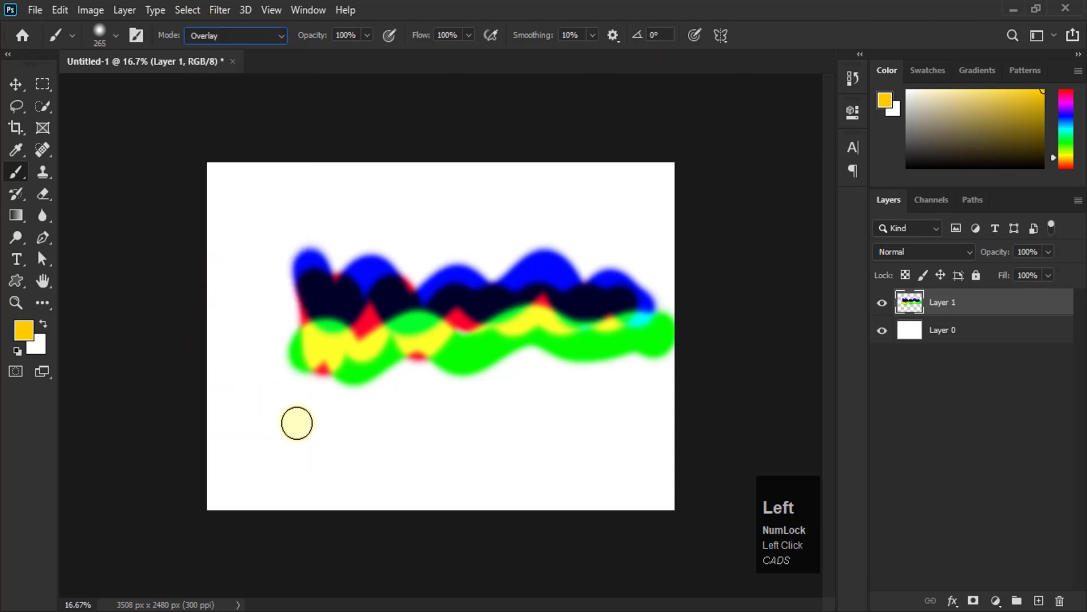
{"action": "mouse_move", "coordinate": [296, 422]}
{"action": "left_mouse_down"}
{"action": "mouse_move", "coordinate": [353, 345]}
{"action": "mouse_move", "coordinate": [427, 349]}
{"action": "mouse_move", "coordinate": [519, 330]}
{"action": "mouse_move", "coordinate": [646, 376]}
{"action": "left_mouse_up"}
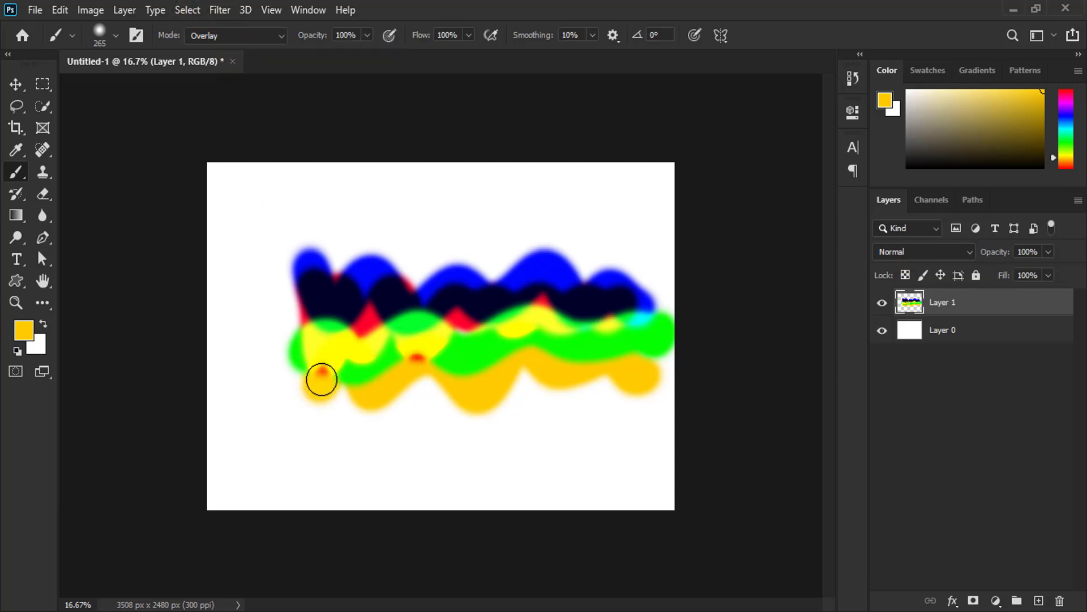
Step: Delete the layer with the colored strokes and add a new blank layer in its place
{"action": "left_click", "coordinate": [1060, 600]}
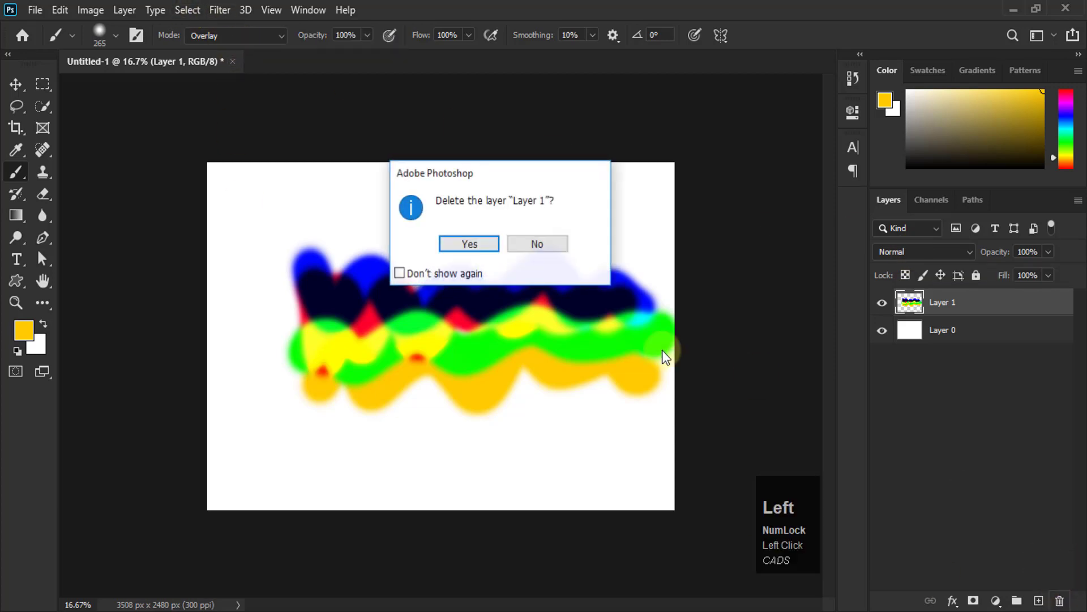
{"action": "left_click", "coordinate": [481, 250]}
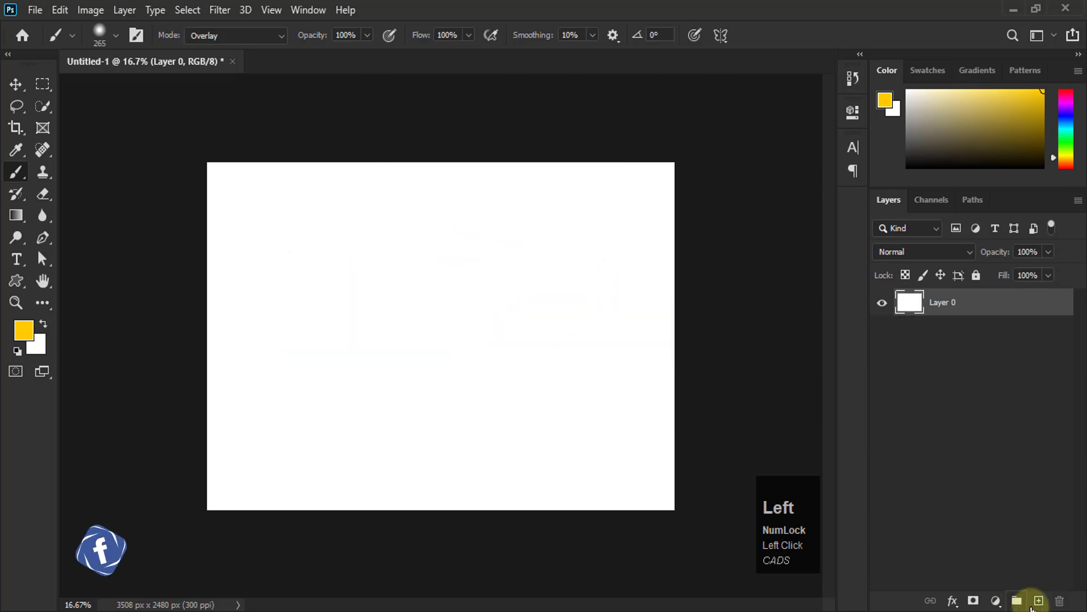
{"action": "left_click", "coordinate": [1039, 599]}
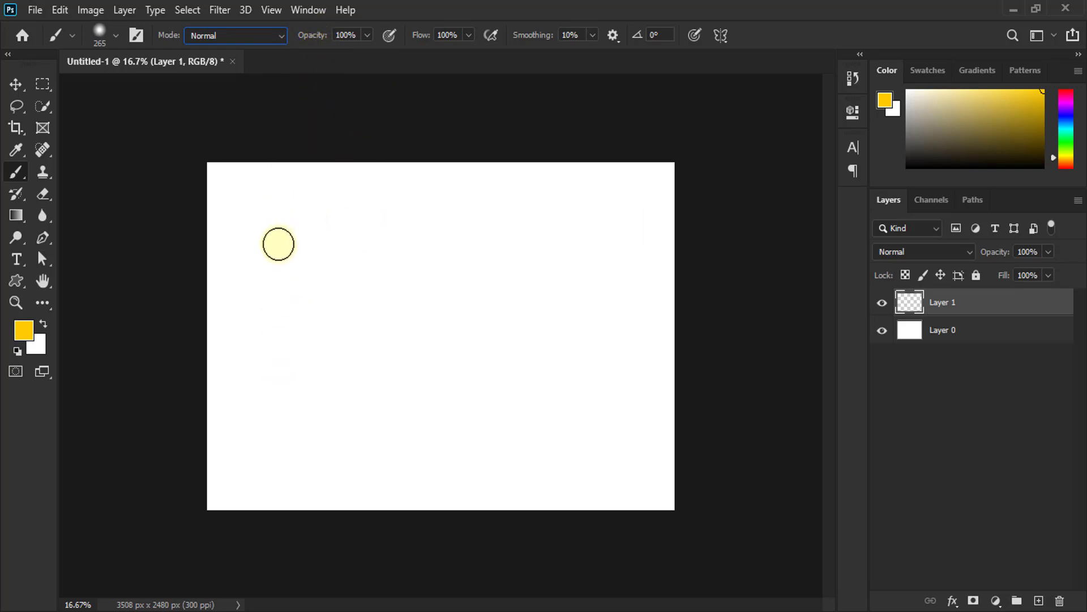
Step: Change the foreground color to red and paint a straight horizontal stroke in the upper part of the canvas in Normal mode
{"action": "left_click", "coordinate": [1066, 100]}
{"action": "left_click", "coordinate": [1065, 90]}
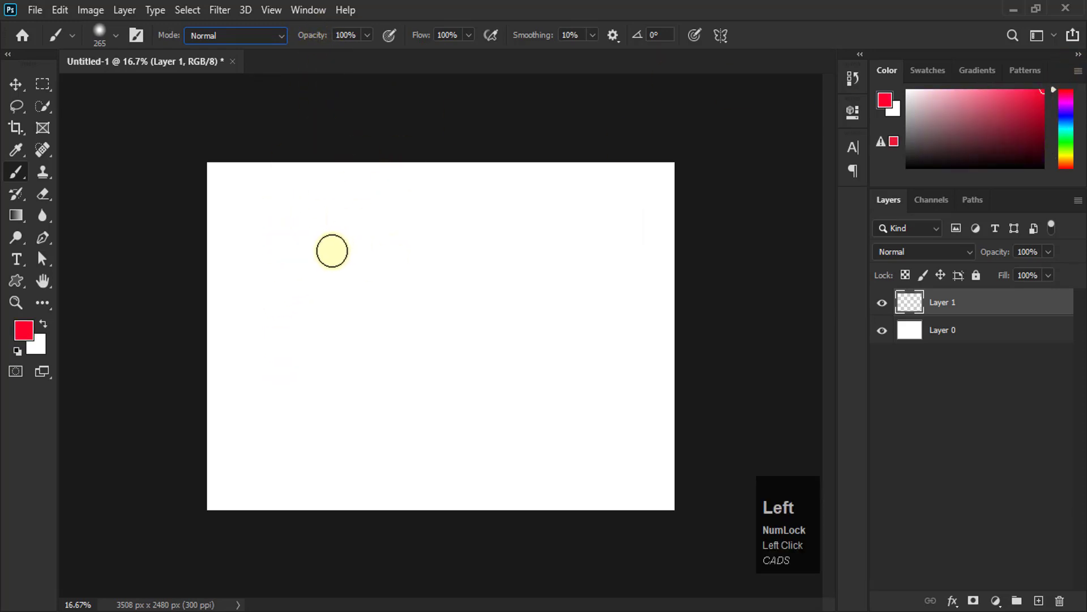
{"action": "left_click_drag", "start_coordinate": [334, 249], "coordinate": [538, 250]}
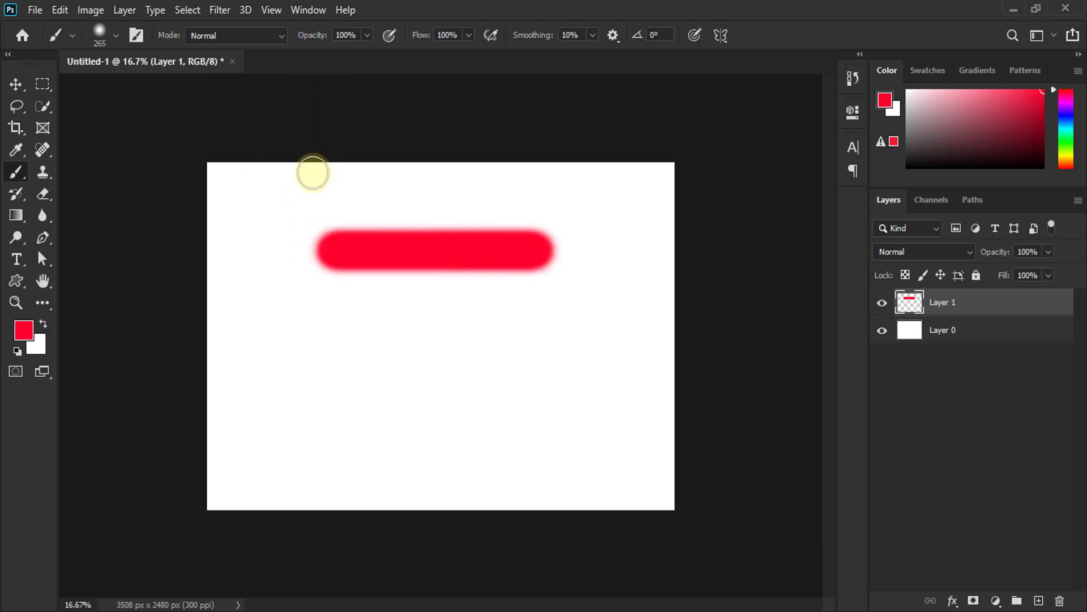
Step: Undo the last red stroke and set the brush opacity to 50%
{"action": "key", "text": "ctrl+z"}
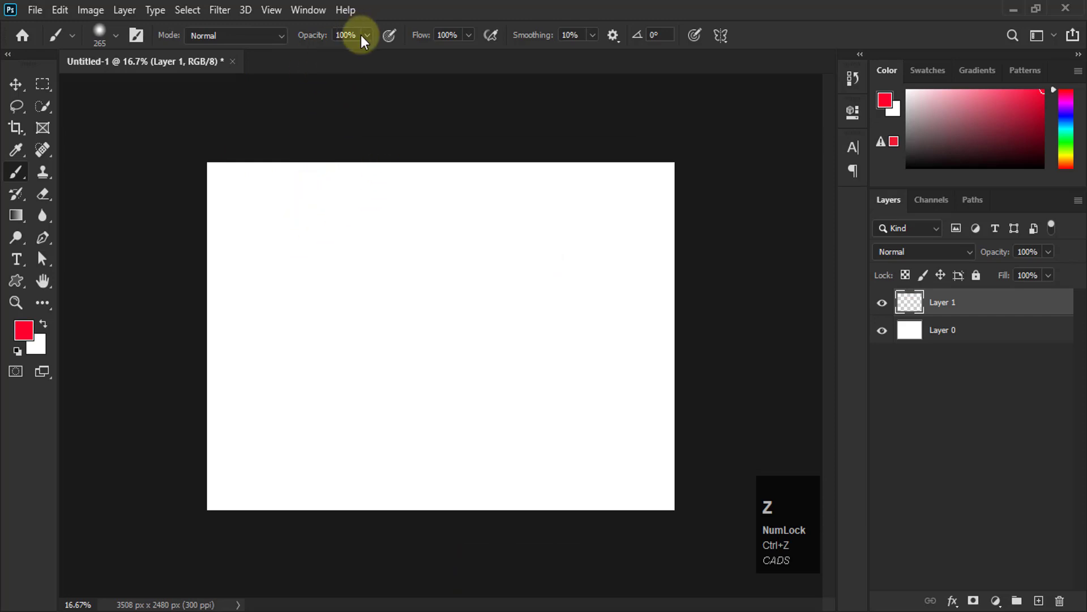
{"action": "left_click", "coordinate": [347, 36]}
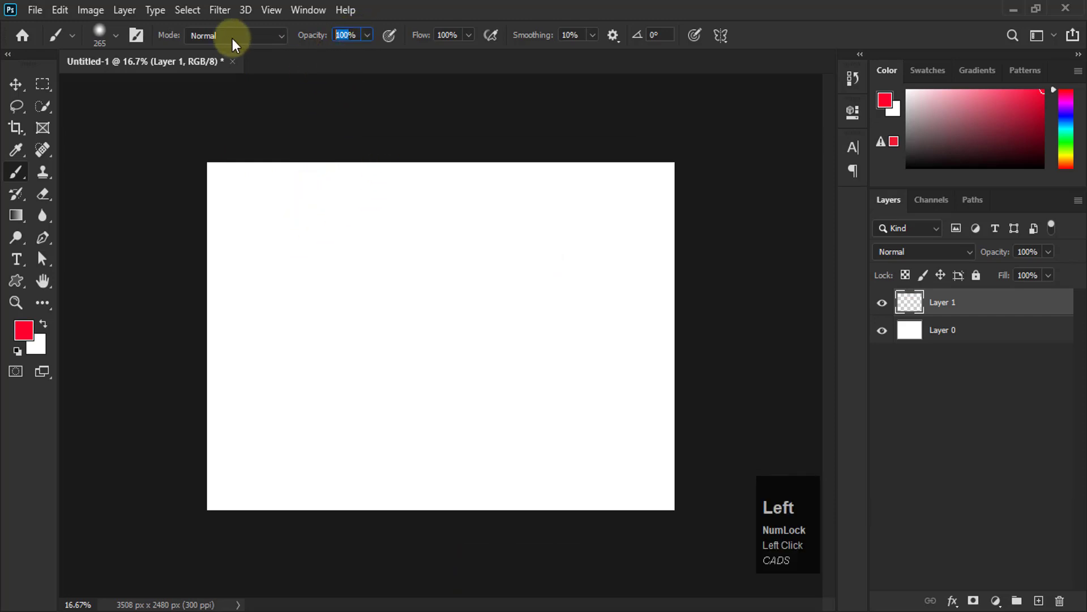
{"action": "type", "text": "50"}
{"action": "key", "text": "Return"}
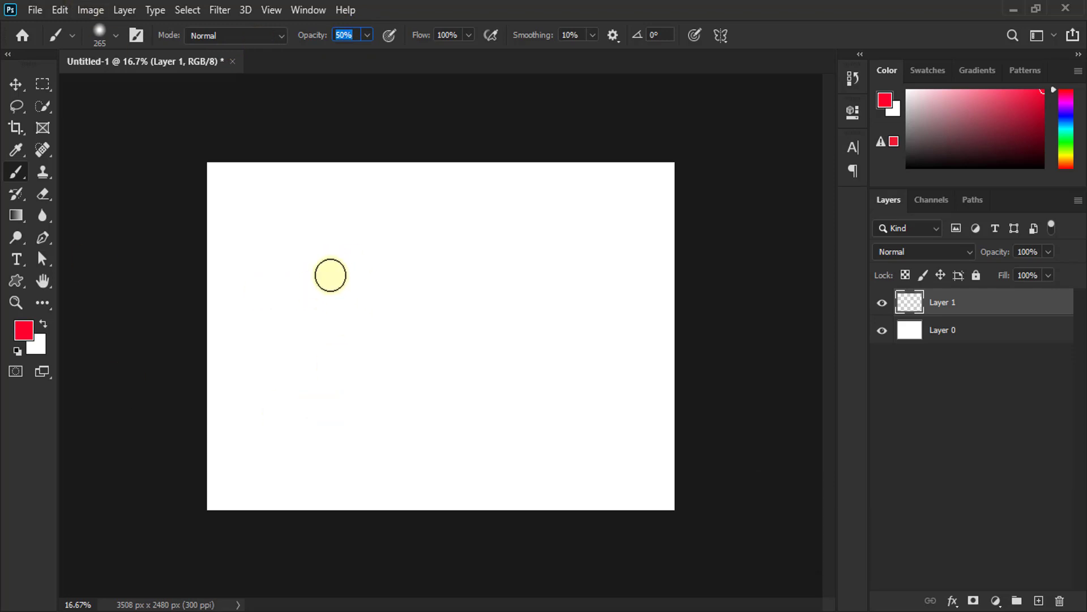
Step: Paint a horizontal red stroke in overlapping back-and-forth passes across the upper part of the canvas at 50% opacity
{"action": "left_click", "coordinate": [313, 259]}
{"action": "left_click_drag", "start_coordinate": [352, 263], "coordinate": [581, 270]}
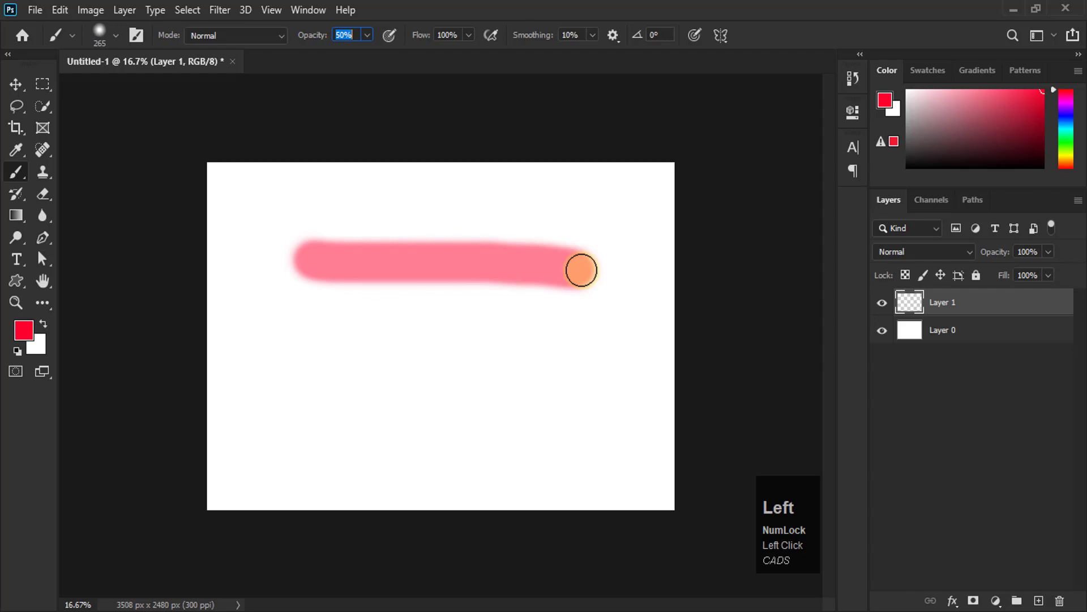
{"action": "left_click_drag", "start_coordinate": [581, 269], "coordinate": [582, 268]}
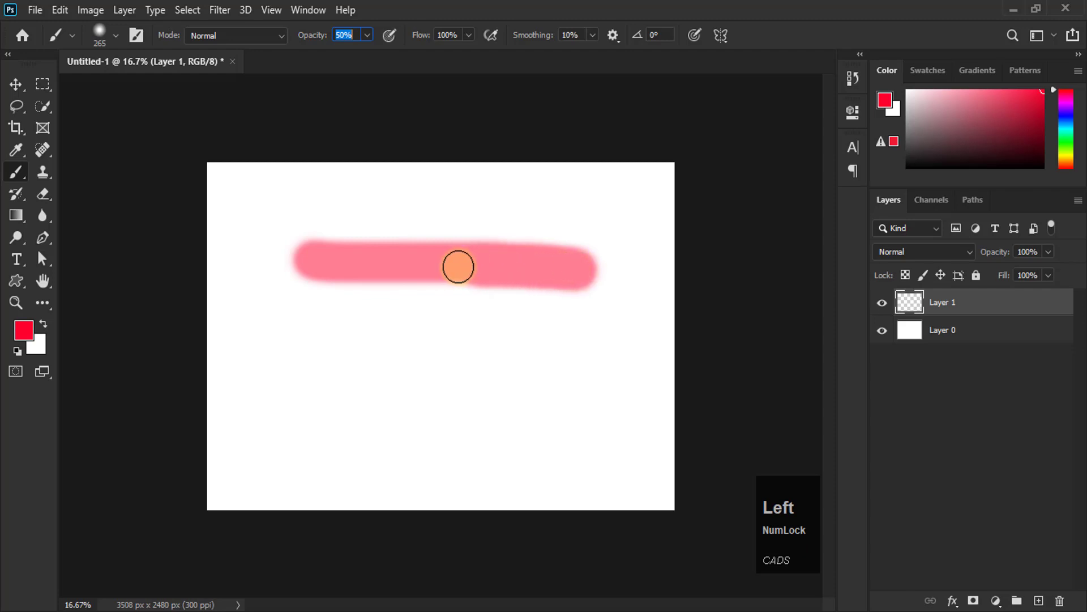
{"action": "mouse_move", "coordinate": [414, 267]}
{"action": "left_mouse_down"}
{"action": "mouse_move", "coordinate": [305, 257]}
{"action": "mouse_move", "coordinate": [512, 257]}
{"action": "mouse_move", "coordinate": [526, 264]}
{"action": "mouse_move", "coordinate": [325, 263]}
{"action": "mouse_move", "coordinate": [591, 292]}
{"action": "left_mouse_up"}
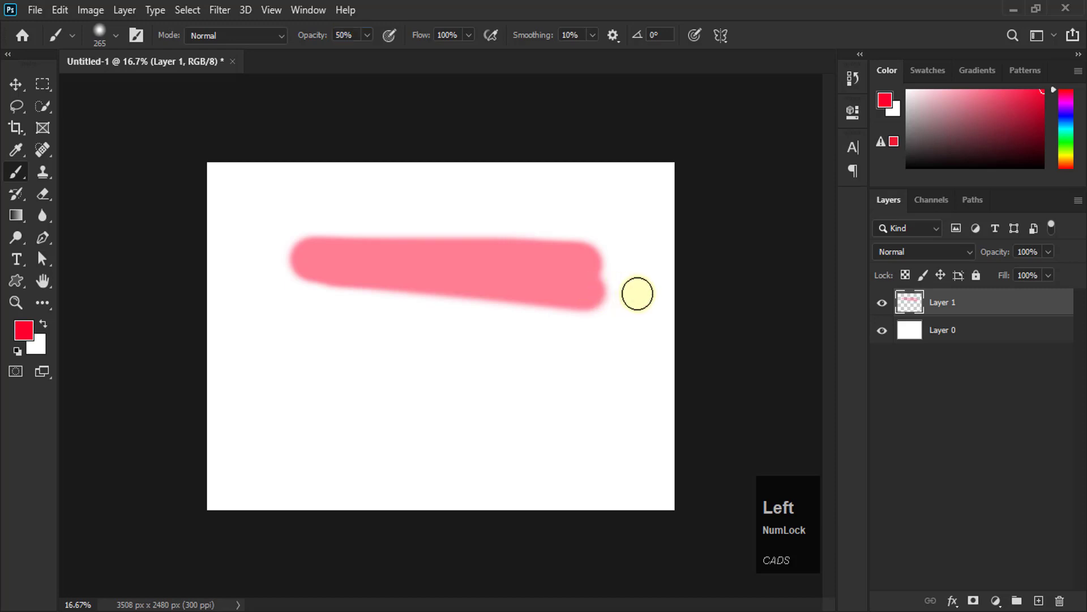
{"action": "mouse_move", "coordinate": [612, 291]}
{"action": "left_mouse_down"}
{"action": "mouse_move", "coordinate": [304, 260]}
{"action": "mouse_move", "coordinate": [134, 304]}
{"action": "left_mouse_up"}
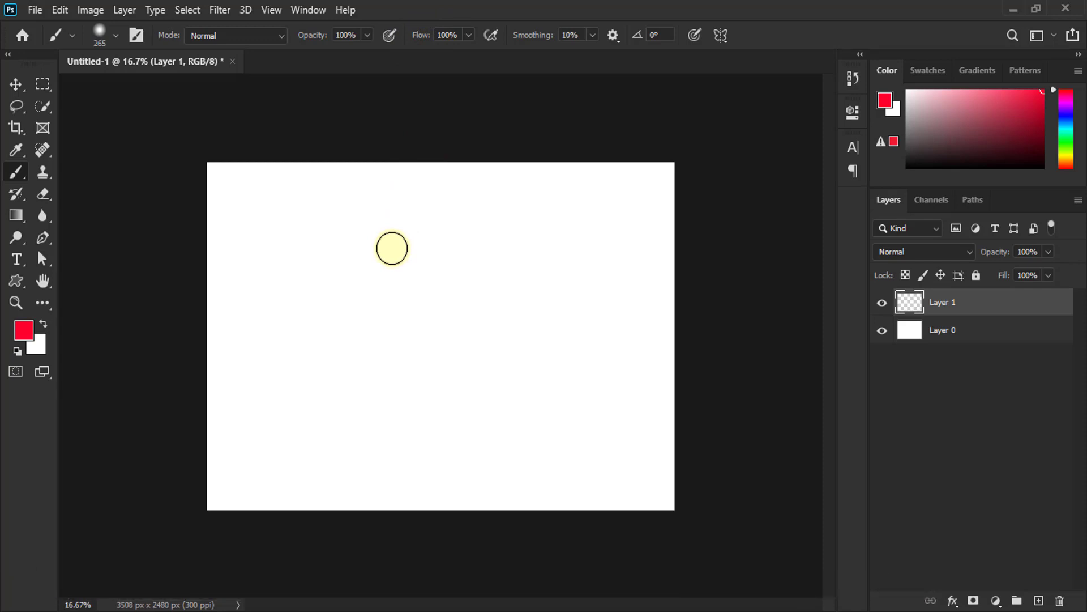
Step: Paint a thick horizontal red stroke back and forth across the upper part of the canvas at 100% opacity
{"action": "mouse_move", "coordinate": [331, 257]}
{"action": "left_mouse_down"}
{"action": "mouse_move", "coordinate": [604, 263]}
{"action": "mouse_move", "coordinate": [324, 254]}
{"action": "mouse_move", "coordinate": [594, 258]}
{"action": "left_mouse_up"}
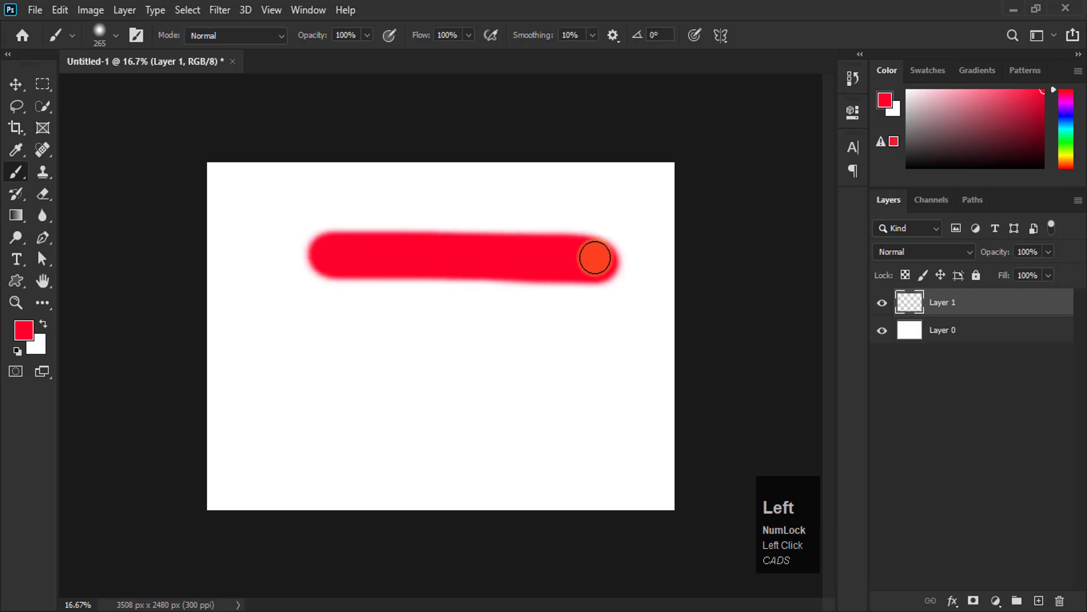
{"action": "left_click_drag", "start_coordinate": [595, 258], "coordinate": [595, 258]}
{"action": "left_click_drag", "start_coordinate": [595, 258], "coordinate": [317, 256]}
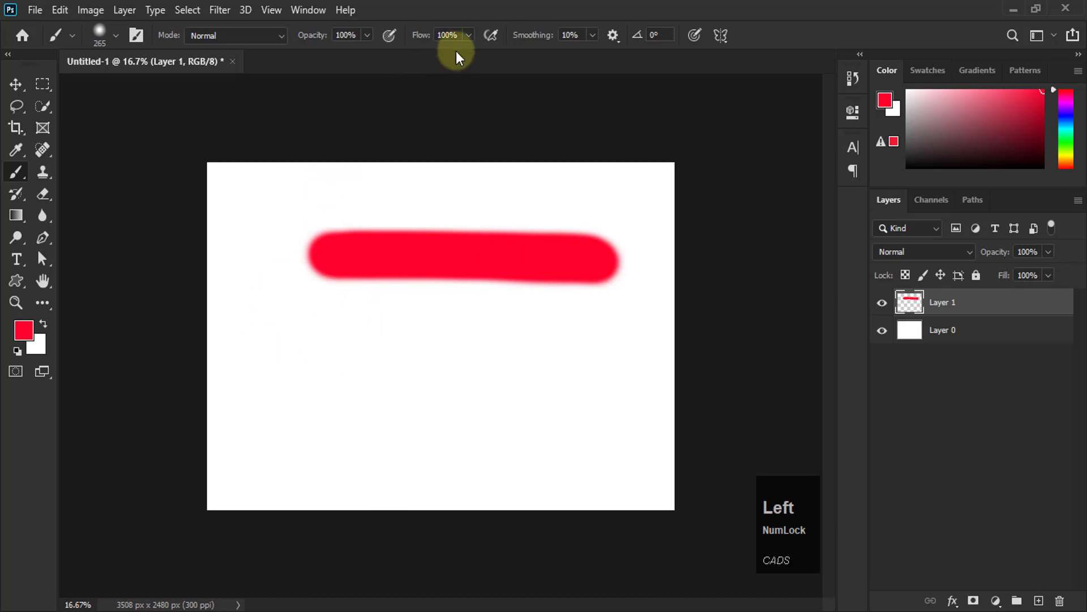
Step: Set the brush flow to 50% and paint a second horizontal red stroke below the first one
{"action": "left_click", "coordinate": [449, 35]}
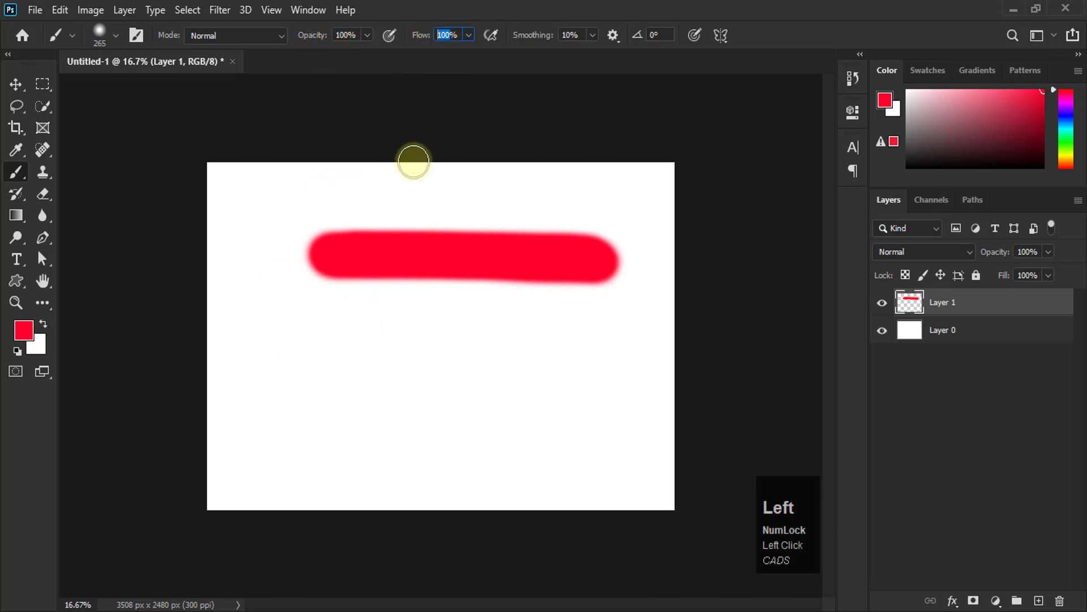
{"action": "type", "text": "50"}
{"action": "key", "text": "Return"}
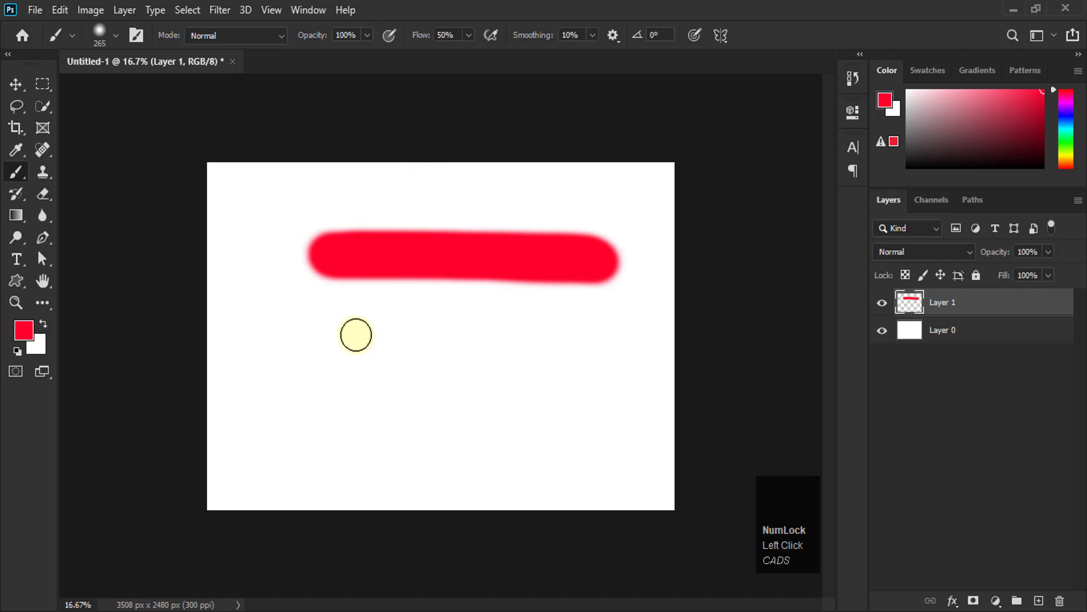
{"action": "mouse_move", "coordinate": [308, 352]}
{"action": "left_mouse_down"}
{"action": "mouse_move", "coordinate": [603, 352]}
{"action": "mouse_move", "coordinate": [288, 352]}
{"action": "mouse_move", "coordinate": [606, 352]}
{"action": "mouse_move", "coordinate": [359, 355]}
{"action": "mouse_move", "coordinate": [418, 362]}
{"action": "mouse_move", "coordinate": [605, 355]}
{"action": "mouse_move", "coordinate": [323, 349]}
{"action": "mouse_move", "coordinate": [493, 347]}
{"action": "mouse_move", "coordinate": [493, 338]}
{"action": "left_mouse_up"}
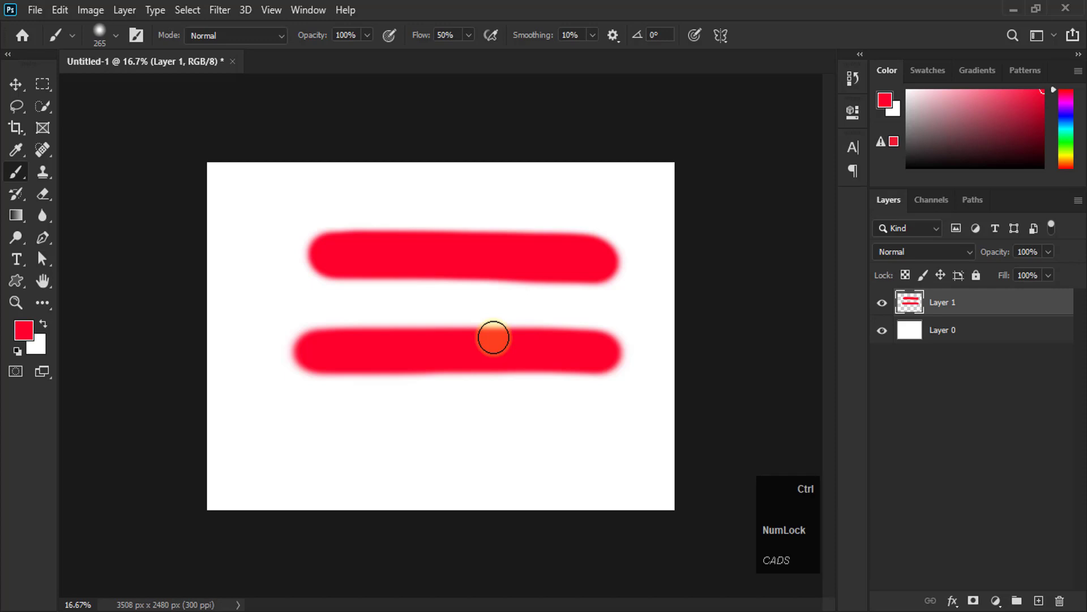
Step: Undo both horizontal red strokes so that Layer 1 is blank again
{"action": "key", "text": "ctrl+z"}
{"action": "key", "text": "ctrl+z"}
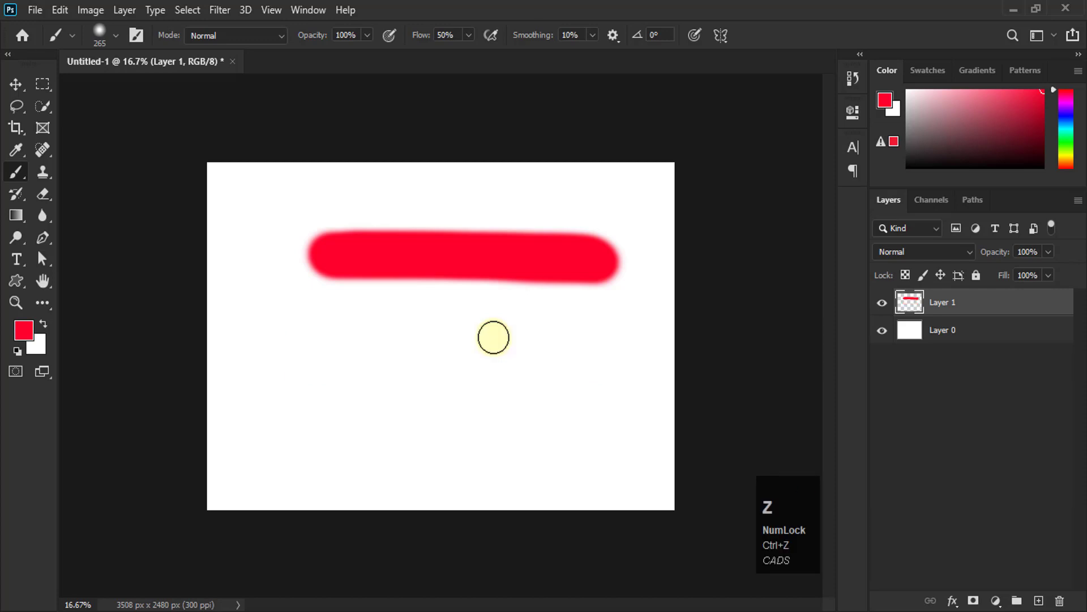
{"action": "key", "text": "ctrl+z"}
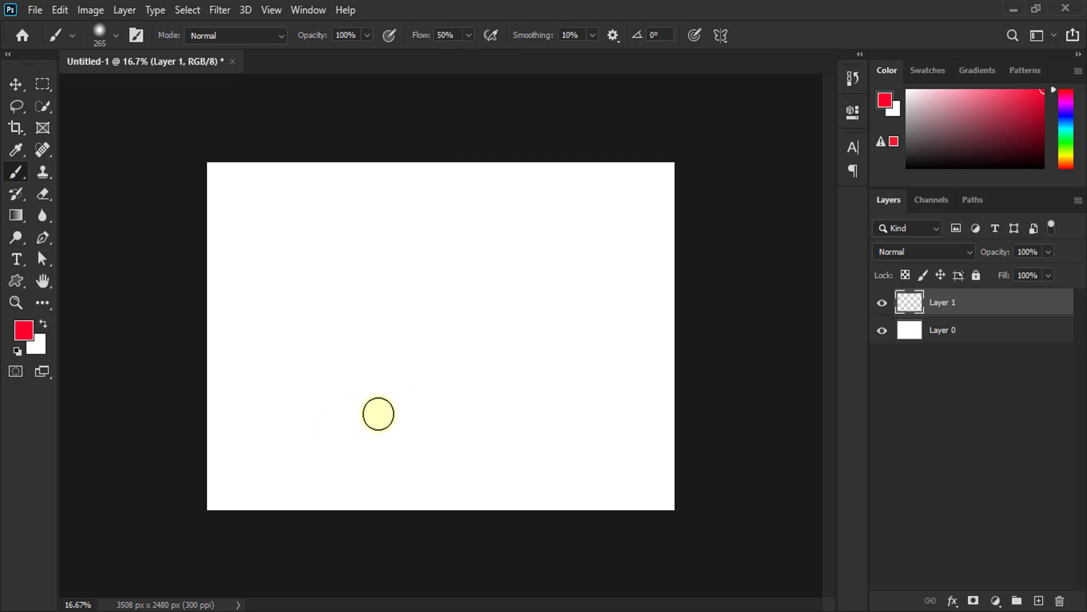
Step: Enlarge the brush to 1201 px and paint a single soft red dab in the middle of the canvas
{"action": "right_click", "coordinate": [377, 412], "text": "alt"}
{"action": "left_click_drag", "start_coordinate": [399, 414], "coordinate": [442, 409]}
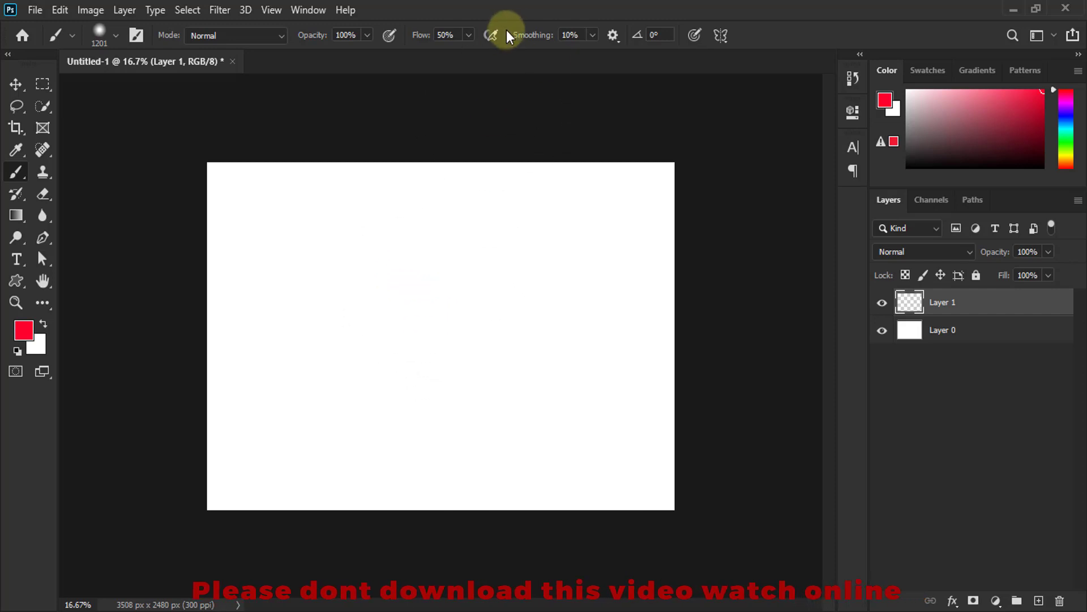
{"action": "left_click", "coordinate": [439, 323]}
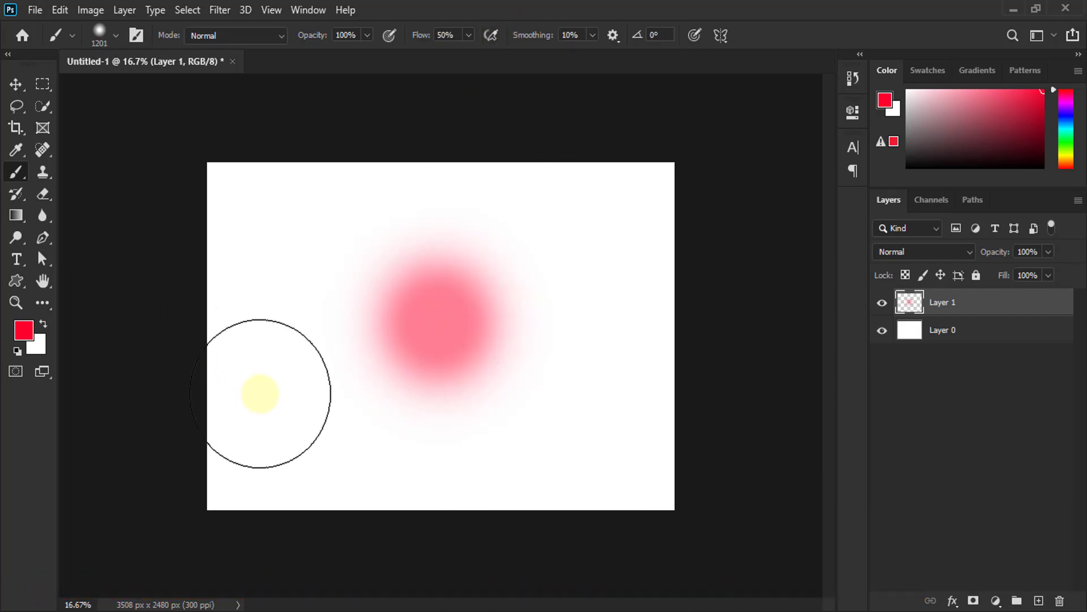
Step: Raise the brush flow to 100% and replace the pale dab with a new red one in the same area
{"action": "left_click", "coordinate": [469, 33]}
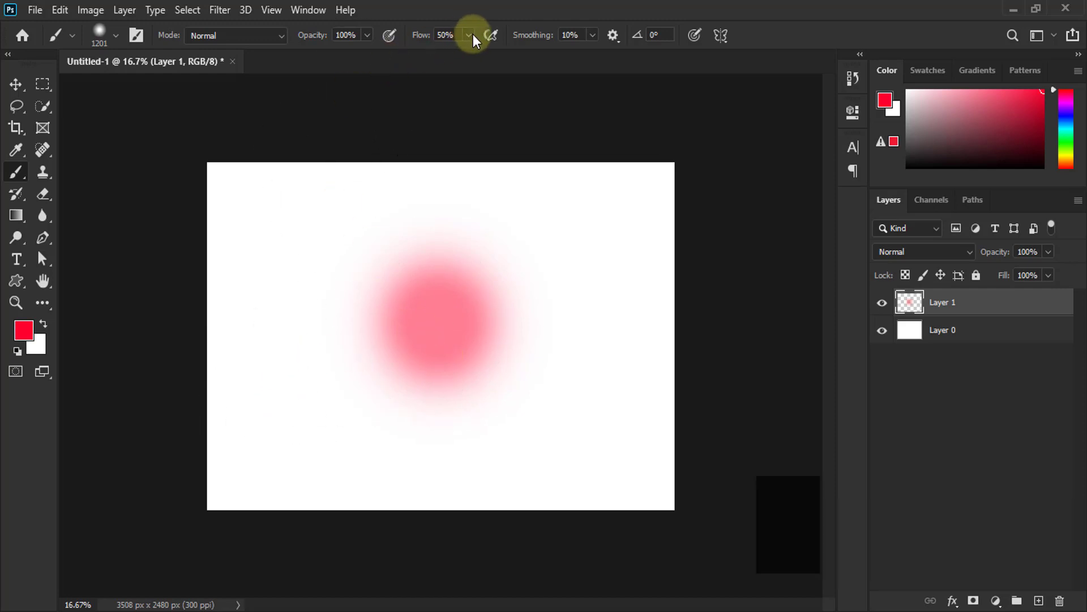
{"action": "left_click_drag", "start_coordinate": [467, 57], "coordinate": [602, 58]}
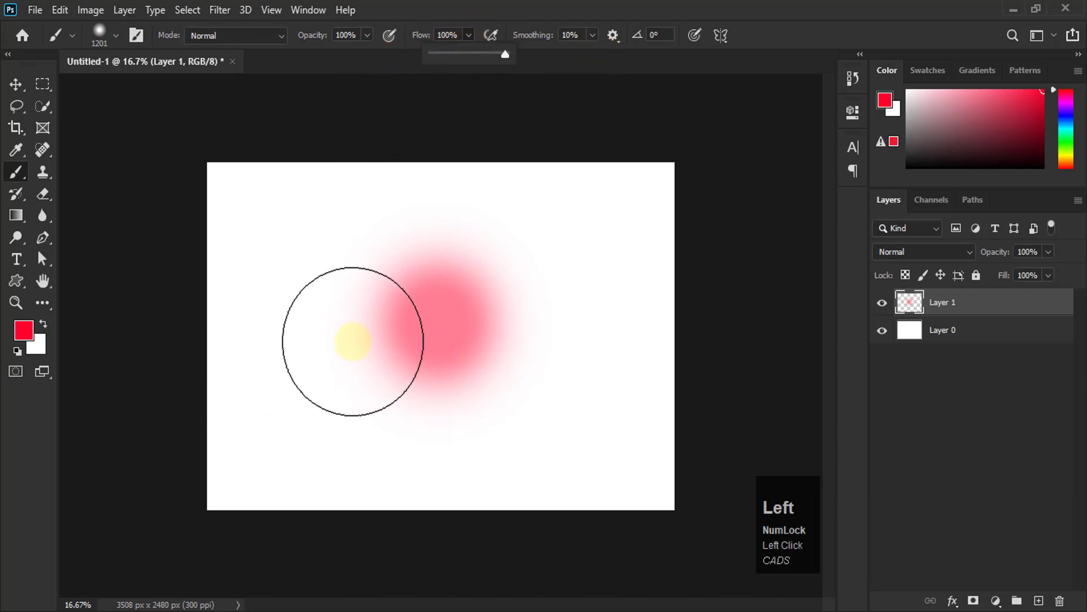
{"action": "key", "text": "ctrl+z"}
{"action": "left_click", "coordinate": [419, 326]}
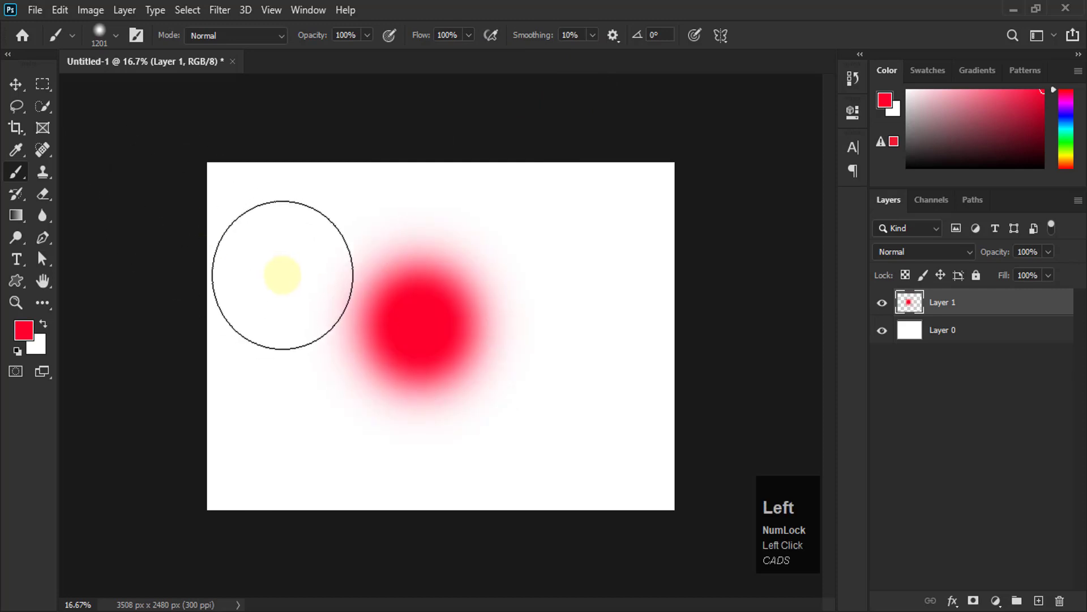
Step: Replace the red dab with one built up in the middle of the canvas using the airbrush-style build-up effect
{"action": "key", "text": "ctrl+z"}
{"action": "left_click", "coordinate": [491, 36]}
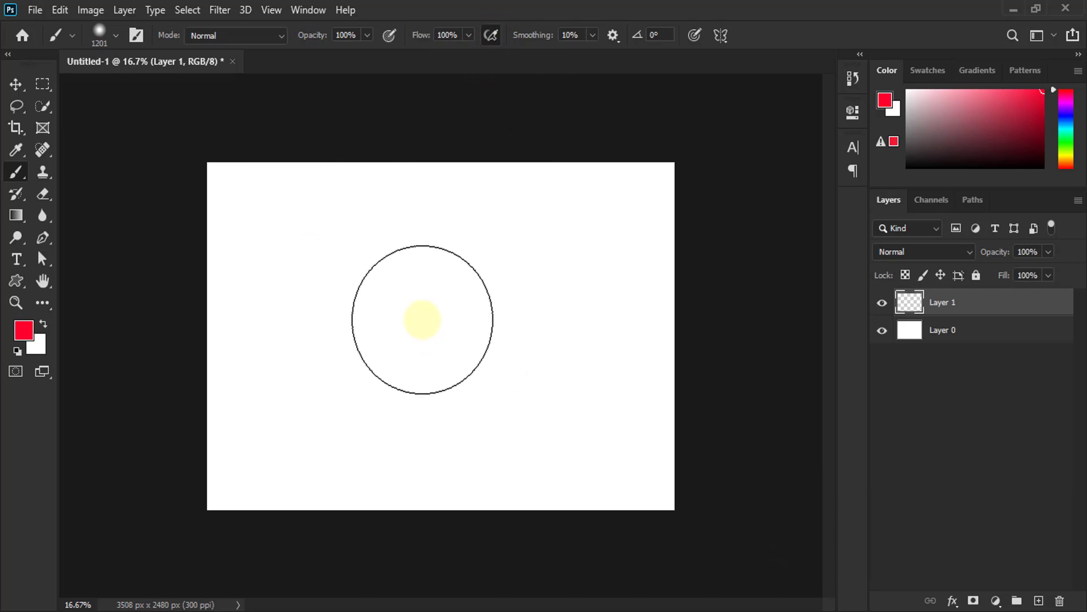
{"action": "left_click", "coordinate": [427, 319]}
{"action": "mouse_move", "coordinate": [429, 320]}
{"action": "left_mouse_down"}
{"action": "mouse_move", "coordinate": [370, 331]}
{"action": "mouse_move", "coordinate": [375, 319]}
{"action": "mouse_move", "coordinate": [432, 317]}
{"action": "left_mouse_up"}
Step: Undo the built-up red dab and keep the Brush tool active
{"action": "key", "text": "ctrl+z"}
{"action": "key", "text": "z"}
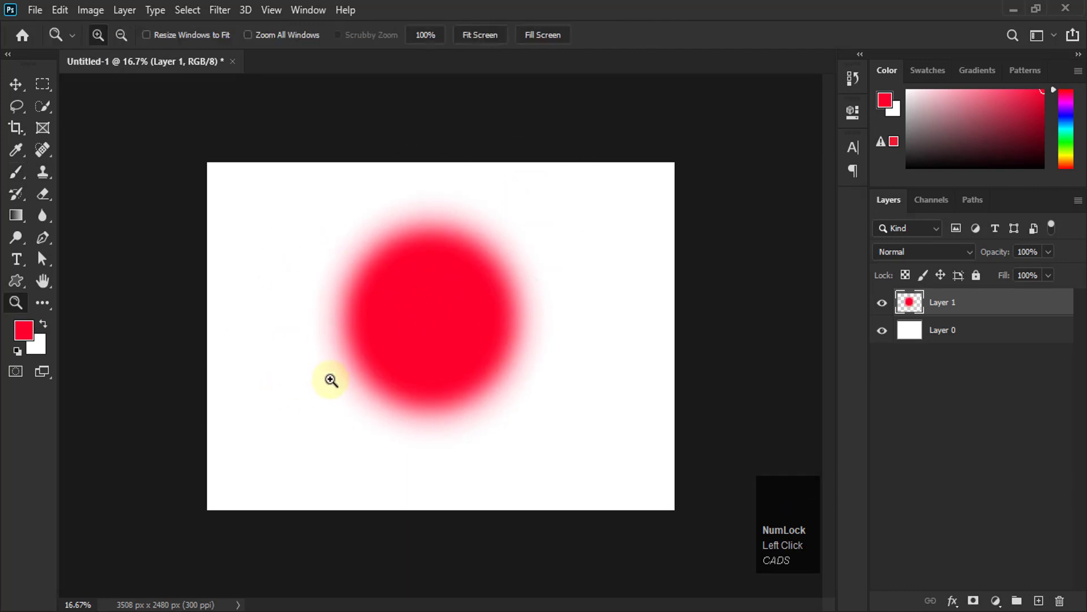
{"action": "key", "text": "b"}
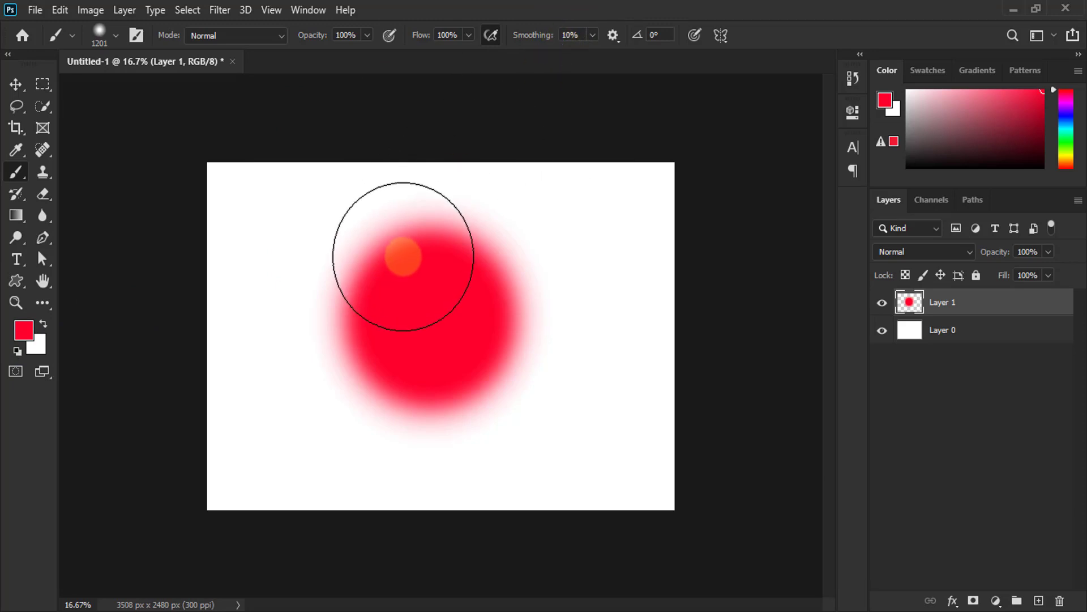
{"action": "key", "text": "ctrl+z"}
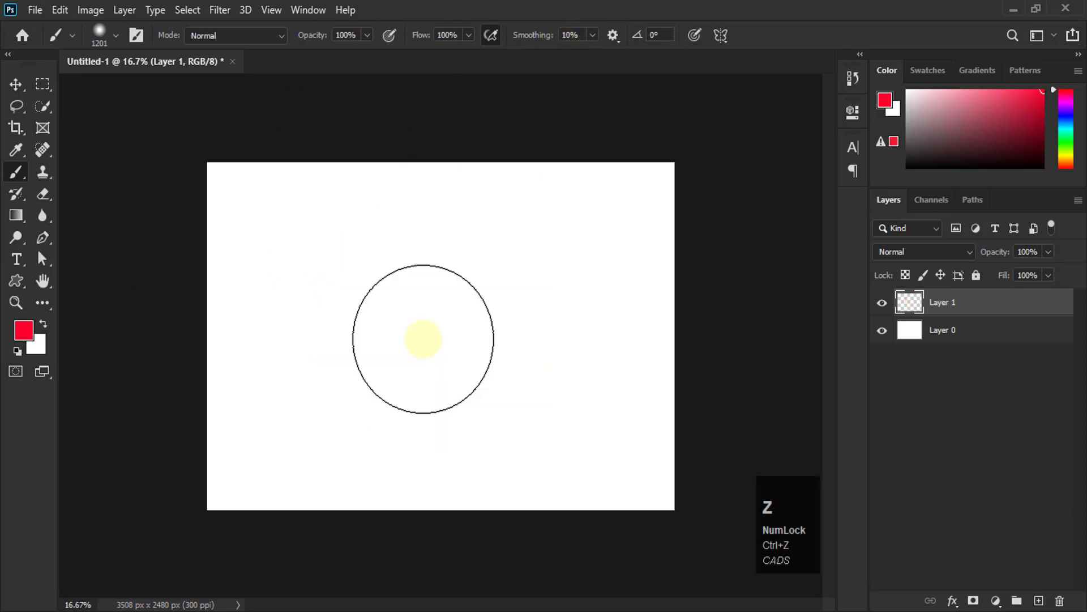
Step: Paint a black zigzag stroke across the upper part of the canvas with a 97 px brush at 10% smoothing
{"action": "left_click_drag", "start_coordinate": [525, 271], "coordinate": [435, 291]}
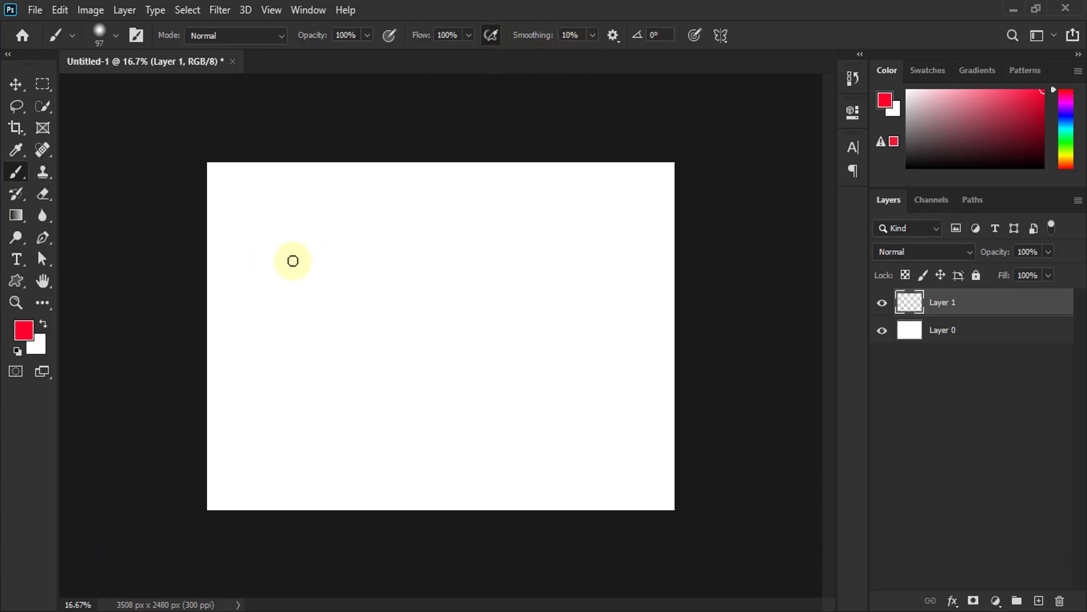
{"action": "left_click", "coordinate": [907, 167]}
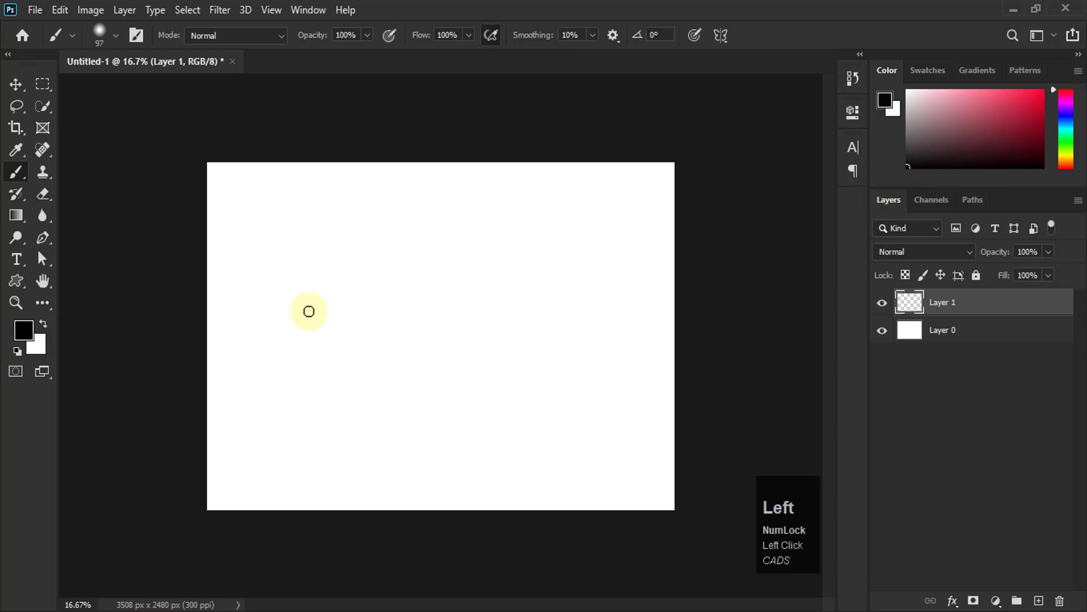
{"action": "mouse_move", "coordinate": [324, 232]}
{"action": "left_mouse_down"}
{"action": "mouse_move", "coordinate": [353, 264]}
{"action": "mouse_move", "coordinate": [369, 236]}
{"action": "mouse_move", "coordinate": [397, 259]}
{"action": "mouse_move", "coordinate": [427, 243]}
{"action": "mouse_move", "coordinate": [462, 289]}
{"action": "mouse_move", "coordinate": [526, 292]}
{"action": "mouse_move", "coordinate": [558, 246]}
{"action": "mouse_move", "coordinate": [645, 250]}
{"action": "left_mouse_up"}
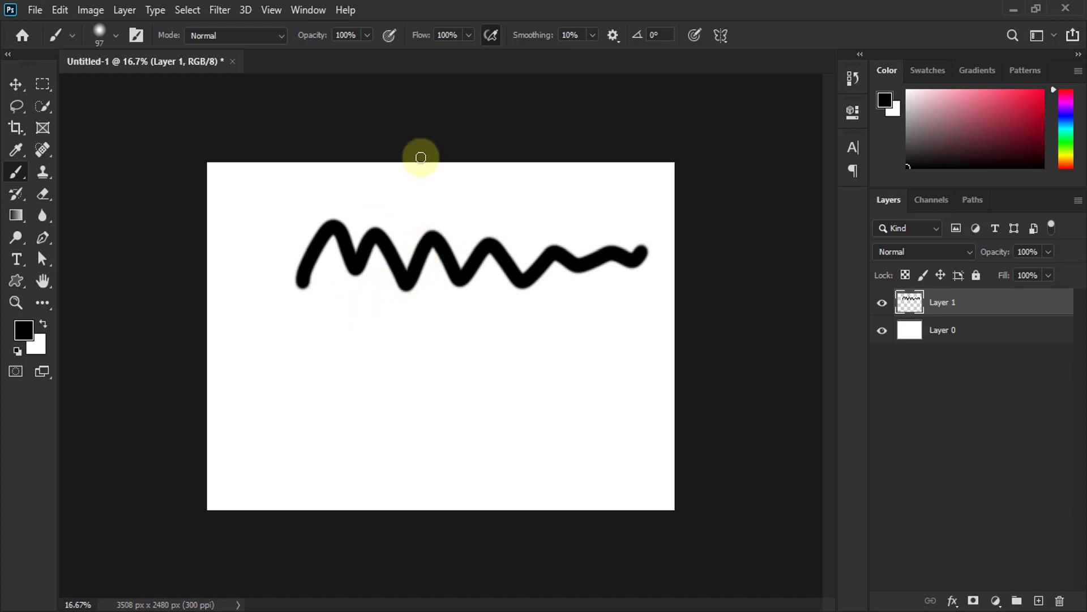
Step: Set the brush smoothing to 41% and paint a wavy black stroke below the zigzag
{"action": "left_click", "coordinate": [592, 34]}
{"action": "left_click_drag", "start_coordinate": [590, 57], "coordinate": [616, 56]}
{"action": "mouse_move", "coordinate": [257, 376]}
{"action": "left_mouse_down"}
{"action": "mouse_move", "coordinate": [267, 348]}
{"action": "mouse_move", "coordinate": [300, 337]}
{"action": "mouse_move", "coordinate": [348, 388]}
{"action": "mouse_move", "coordinate": [373, 383]}
{"action": "mouse_move", "coordinate": [423, 327]}
{"action": "mouse_move", "coordinate": [442, 321]}
{"action": "mouse_move", "coordinate": [529, 375]}
{"action": "mouse_move", "coordinate": [553, 376]}
{"action": "mouse_move", "coordinate": [594, 328]}
{"action": "mouse_move", "coordinate": [619, 323]}
{"action": "mouse_move", "coordinate": [703, 358]}
{"action": "left_mouse_up"}
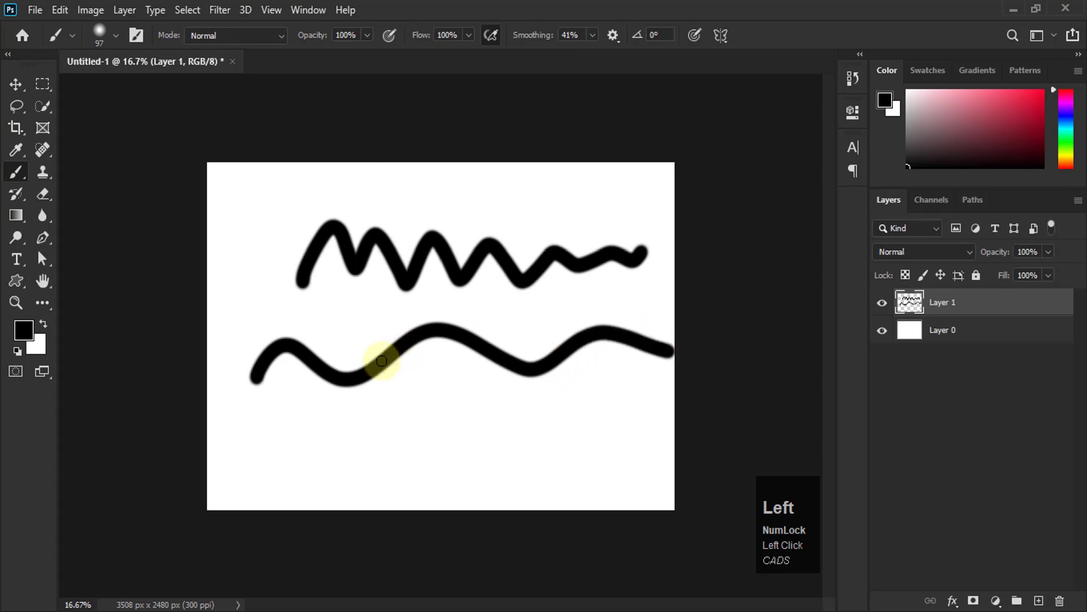
Step: Undo both black strokes and paint one wavy black stroke across the full canvas width at 41% smoothing
{"action": "key", "text": "ctrl+z"}
{"action": "key", "text": "ctrl+z"}
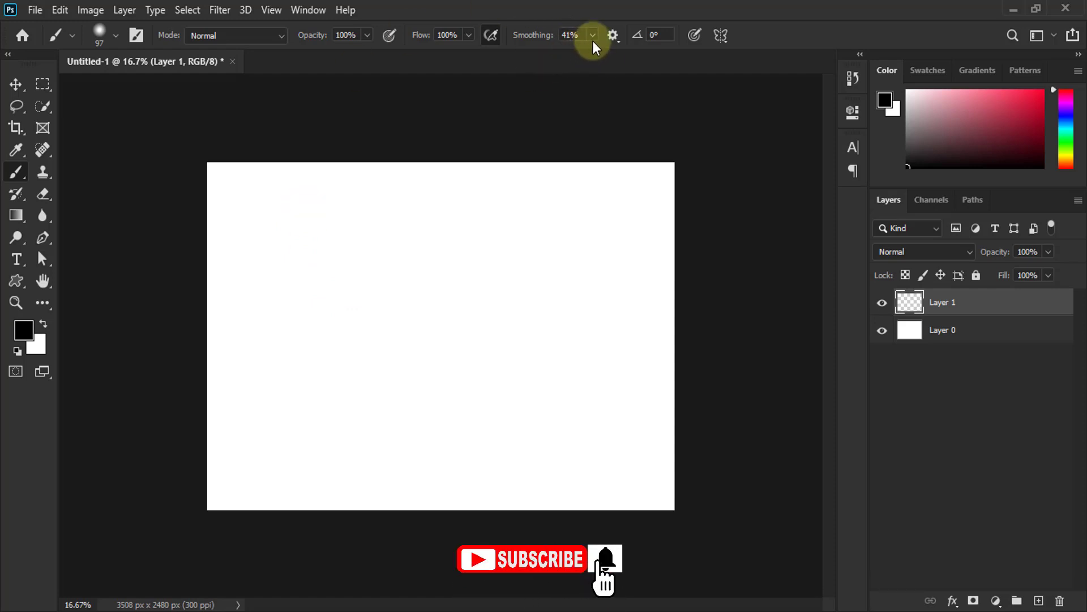
{"action": "mouse_move", "coordinate": [238, 311]}
{"action": "left_mouse_down"}
{"action": "mouse_move", "coordinate": [275, 268]}
{"action": "mouse_move", "coordinate": [342, 321]}
{"action": "mouse_move", "coordinate": [424, 258]}
{"action": "mouse_move", "coordinate": [444, 269]}
{"action": "left_mouse_up"}
{"action": "mouse_move", "coordinate": [506, 307]}
{"action": "left_mouse_down"}
{"action": "mouse_move", "coordinate": [610, 258]}
{"action": "mouse_move", "coordinate": [666, 285]}
{"action": "mouse_move", "coordinate": [753, 249]}
{"action": "left_mouse_up"}
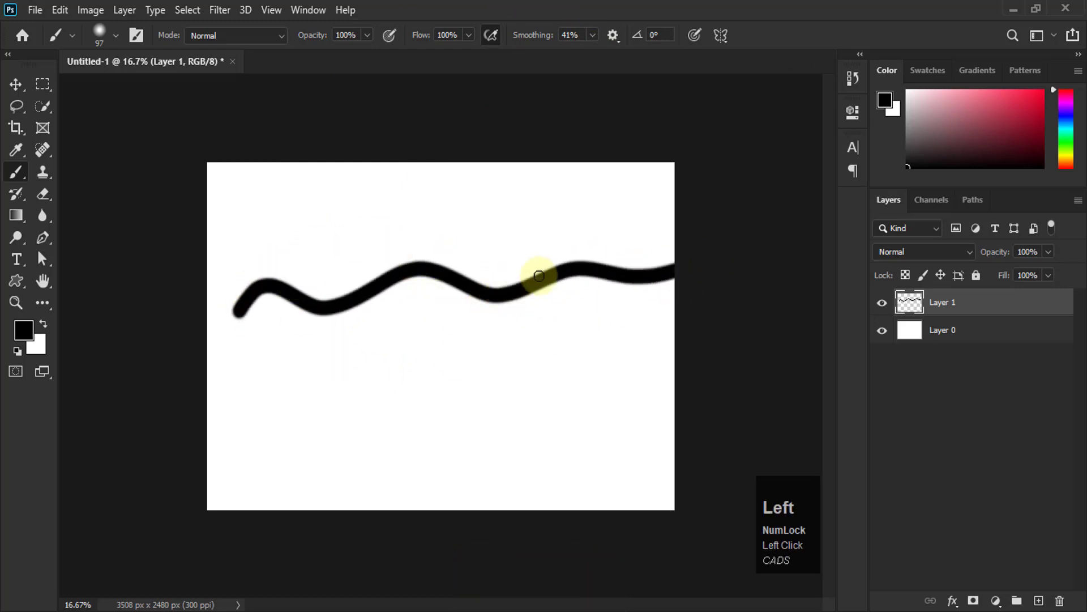
Step: Test a jagged black stroke below the wavy one at 0% smoothing and undo both strokes
{"action": "left_click", "coordinate": [591, 36]}
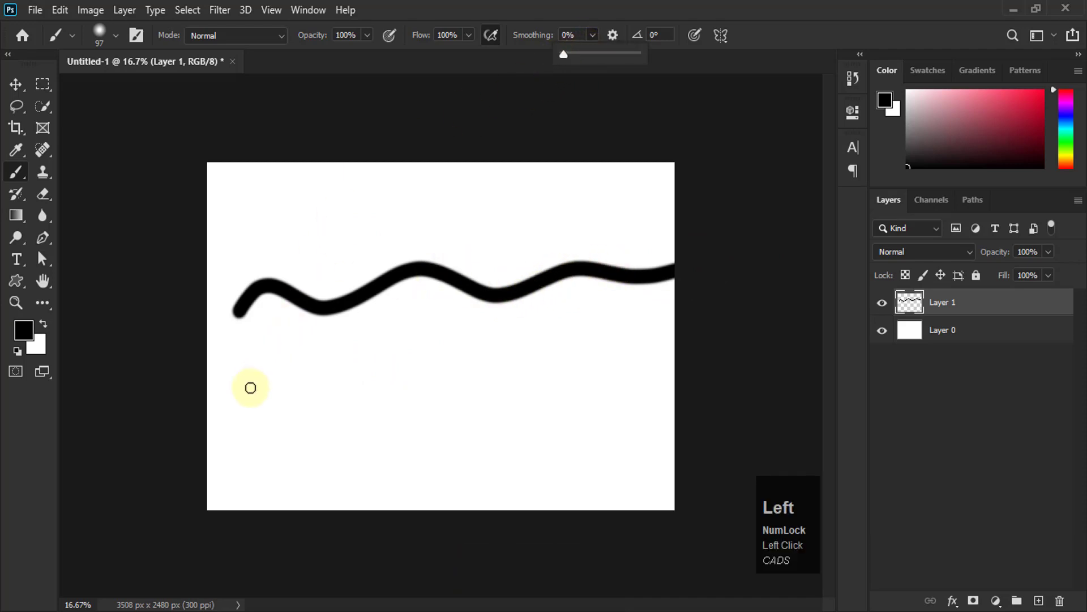
{"action": "mouse_move", "coordinate": [250, 388]}
{"action": "left_mouse_down"}
{"action": "mouse_move", "coordinate": [359, 349]}
{"action": "mouse_move", "coordinate": [527, 342]}
{"action": "mouse_move", "coordinate": [650, 364]}
{"action": "mouse_move", "coordinate": [677, 337]}
{"action": "left_mouse_up"}
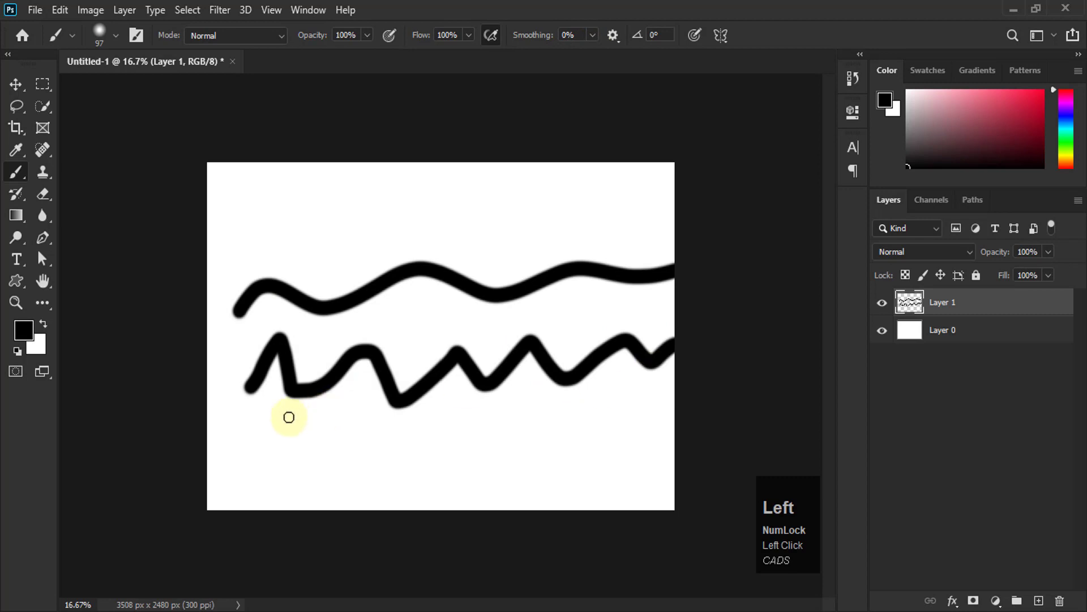
{"action": "key", "text": "ctrl+z"}
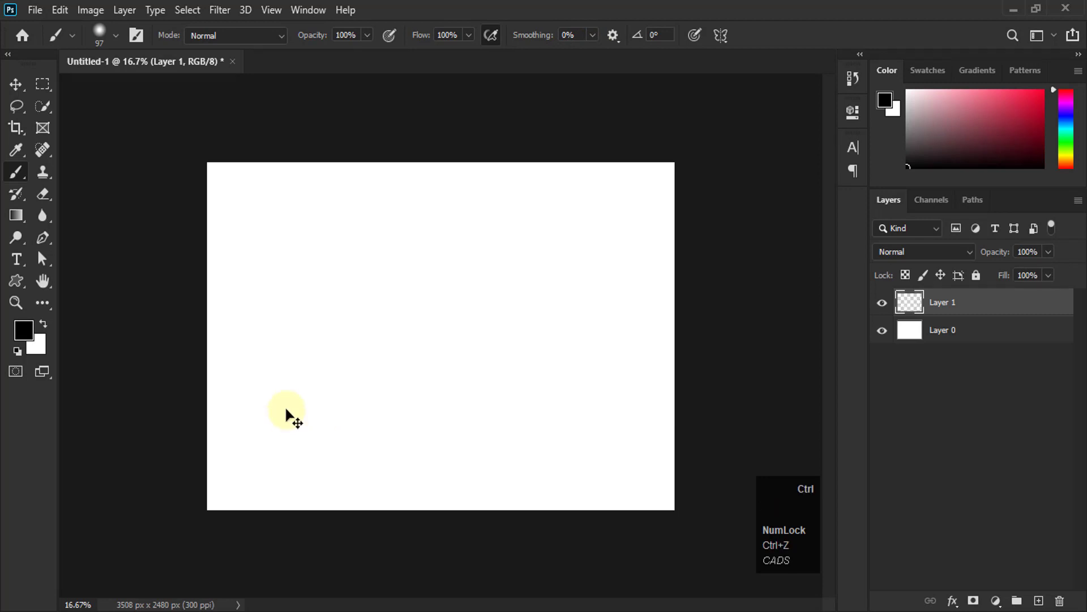
Step: Set the brush smoothing to 51%
{"action": "left_click", "coordinate": [612, 36]}
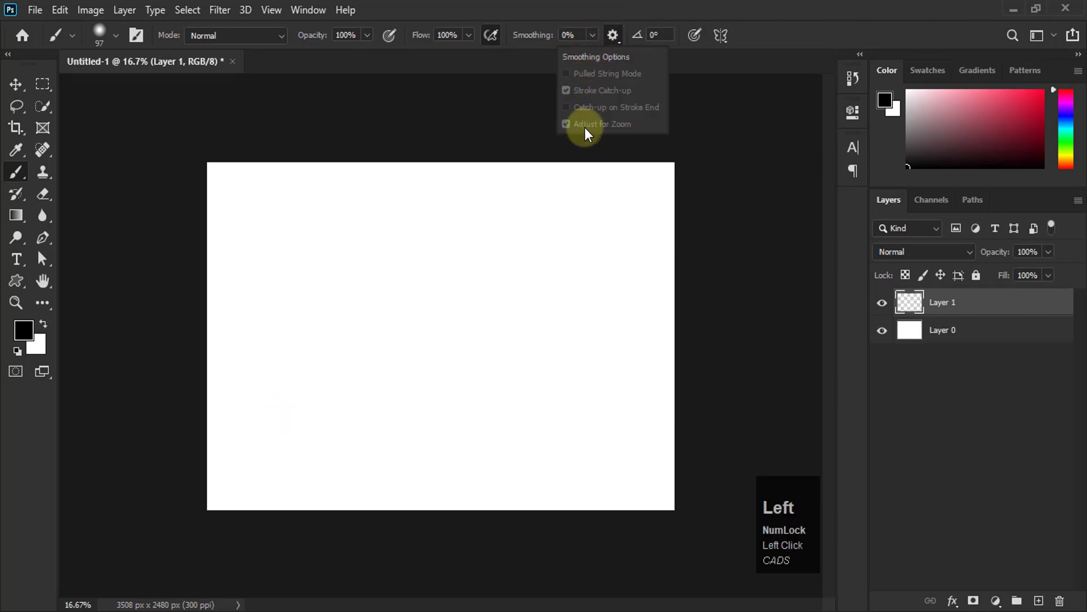
{"action": "left_click", "coordinate": [594, 16]}
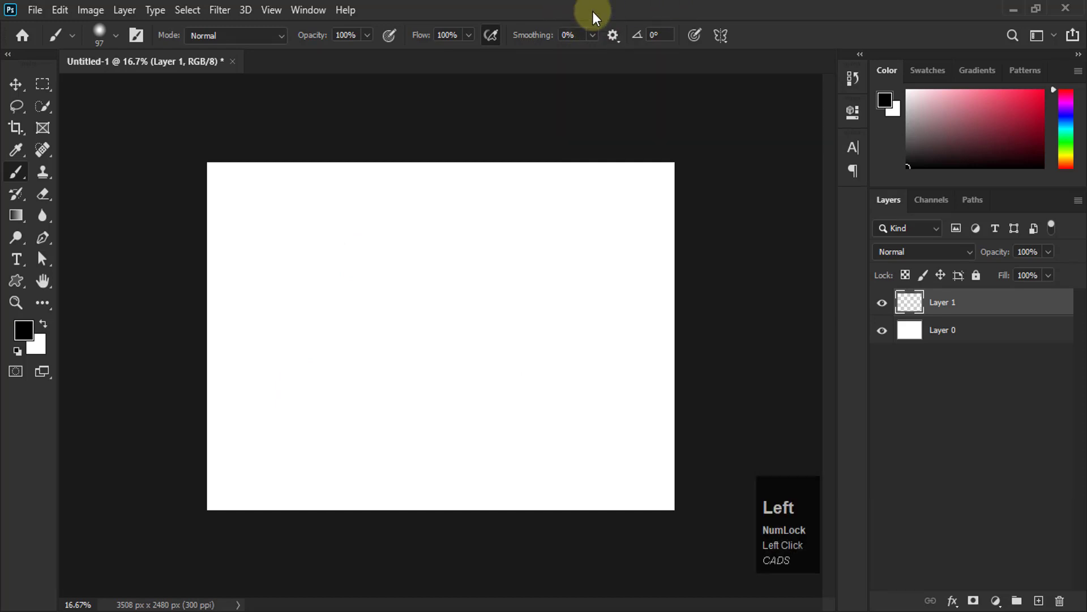
{"action": "left_click", "coordinate": [592, 35]}
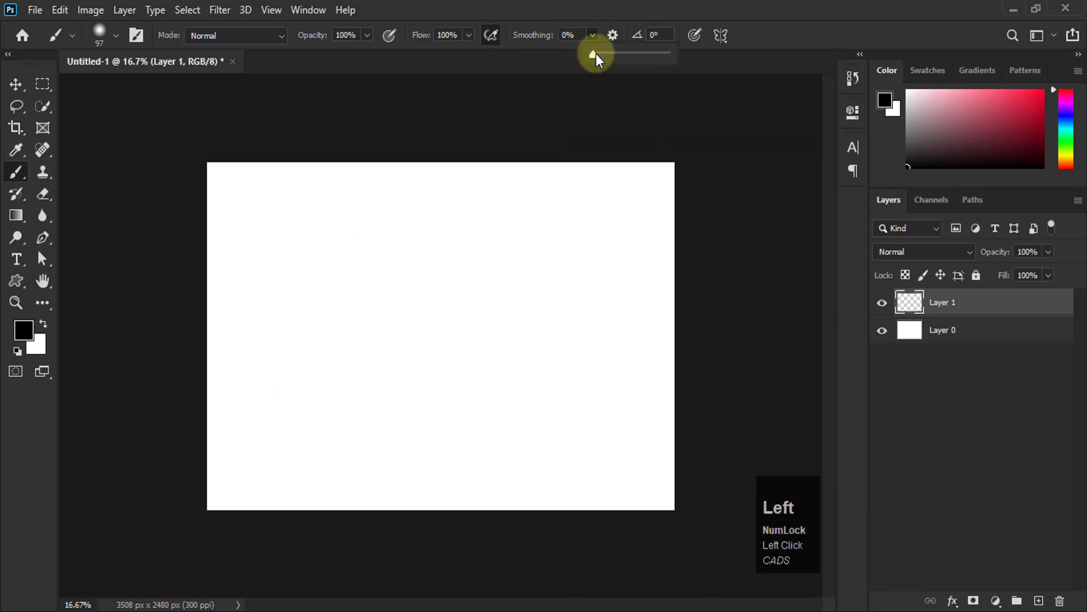
{"action": "left_click_drag", "start_coordinate": [596, 53], "coordinate": [631, 60]}
Step: Leave only Pulled String Mode enabled in the brush smoothing options, and try a short black stroke that is undone
{"action": "left_click", "coordinate": [614, 37]}
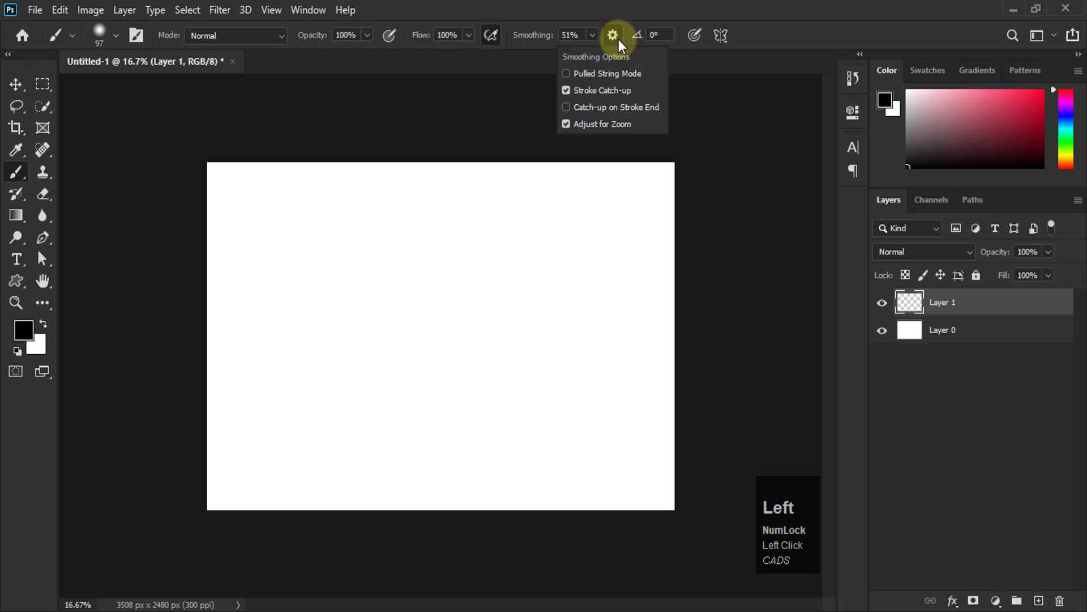
{"action": "left_click", "coordinate": [566, 91]}
{"action": "left_click", "coordinate": [567, 123]}
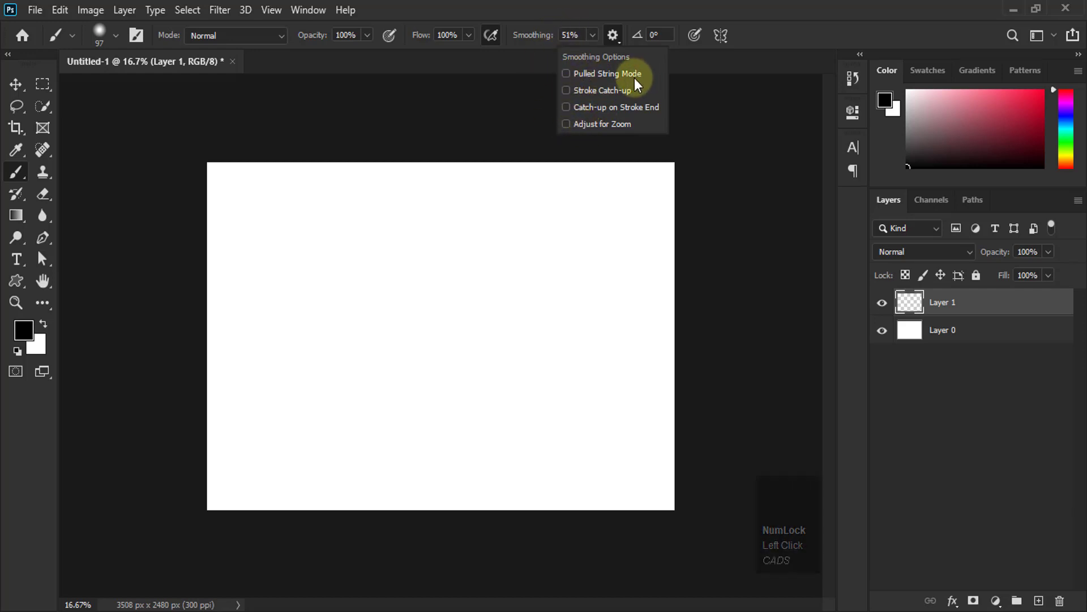
{"action": "left_click", "coordinate": [566, 74]}
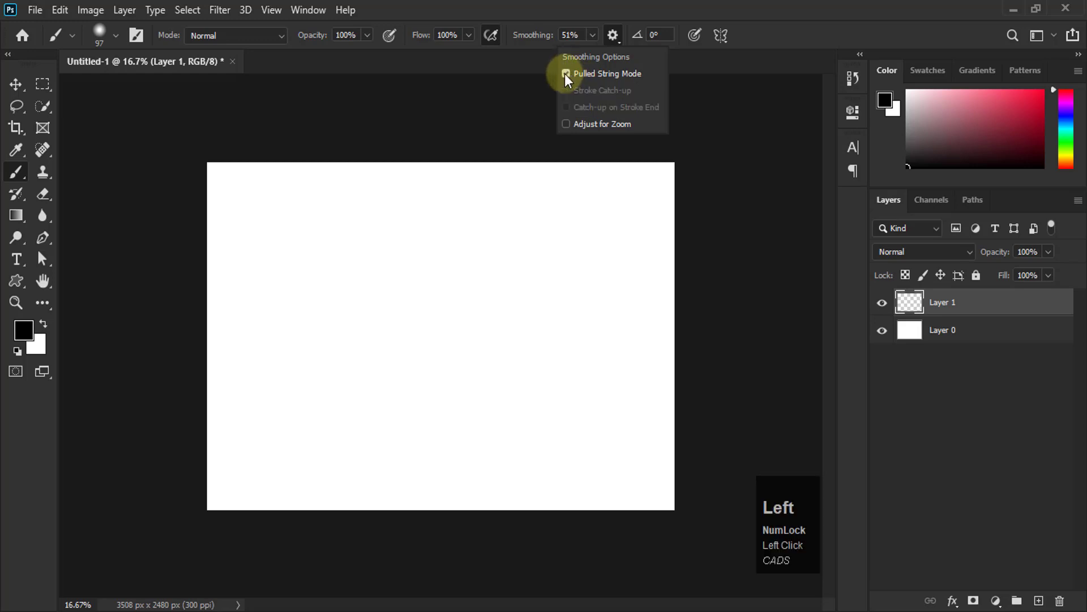
{"action": "left_click_drag", "start_coordinate": [287, 260], "coordinate": [386, 260]}
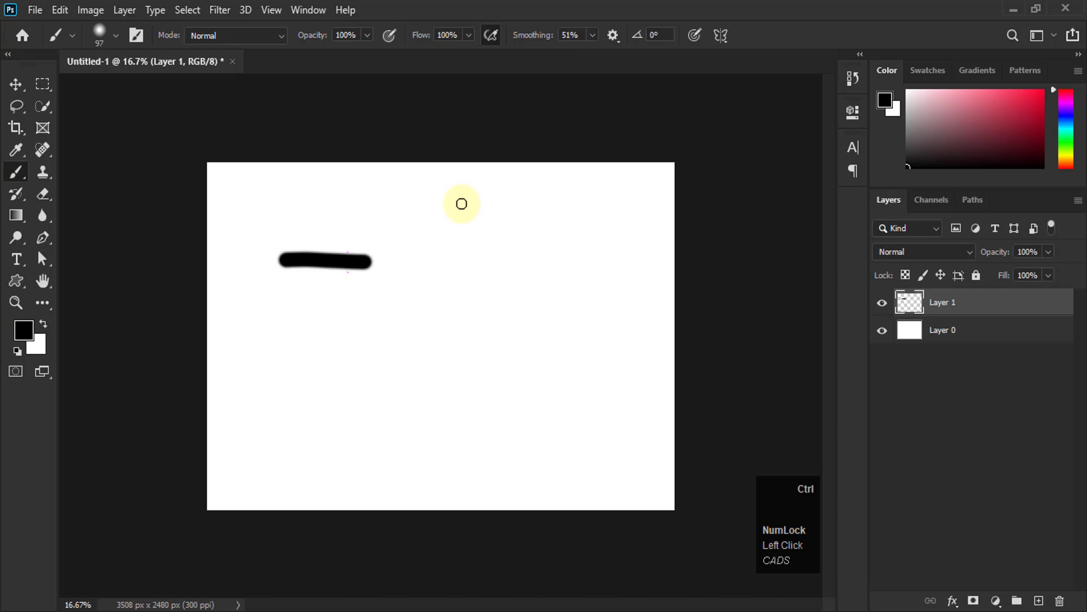
{"action": "key", "text": "ctrl+z"}
Step: Enable Show Brush Leash While Smoothing in the cursor preferences
{"action": "left_click", "coordinate": [60, 11]}
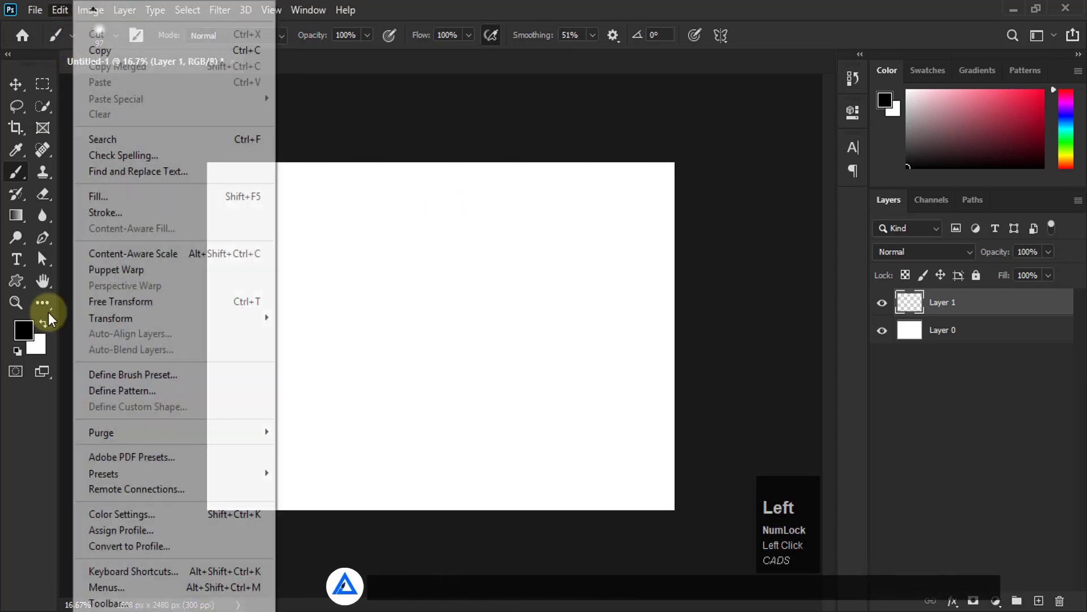
{"action": "mouse_move", "coordinate": [240, 607]}
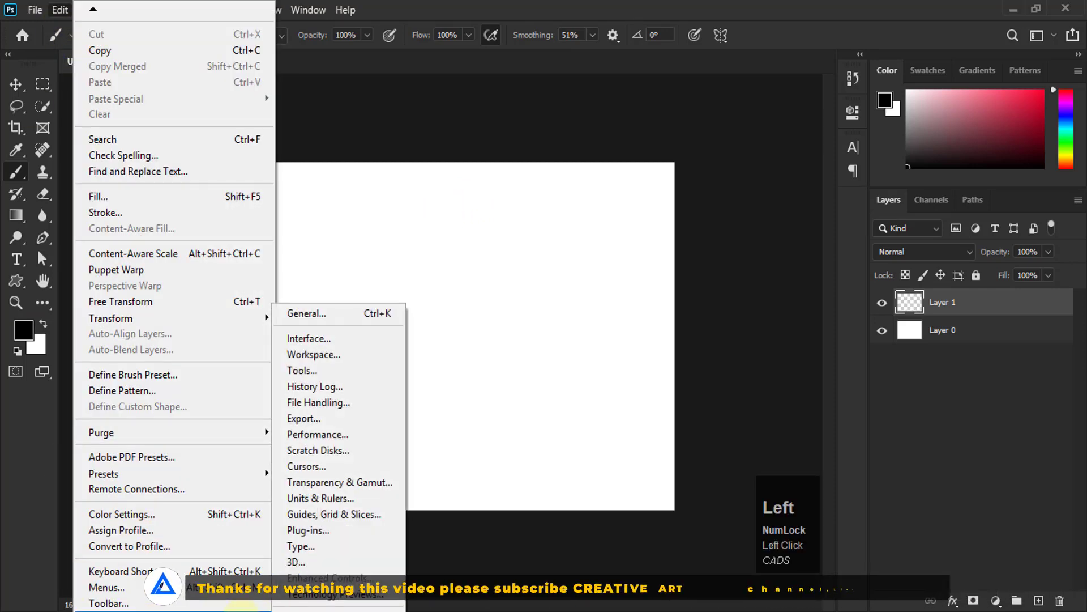
{"action": "left_click", "coordinate": [306, 467]}
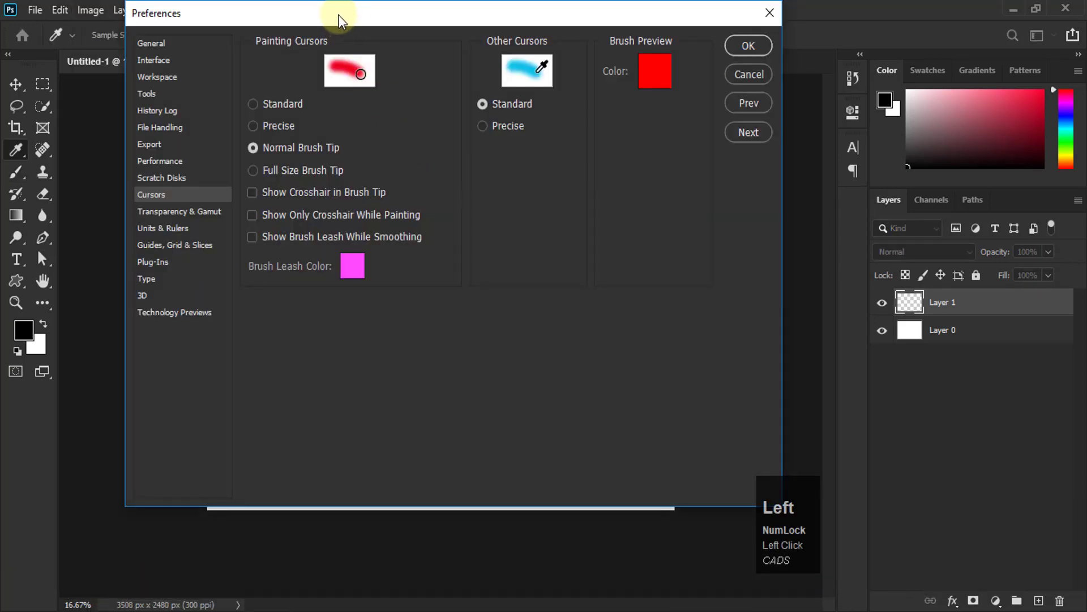
{"action": "left_click_drag", "start_coordinate": [339, 15], "coordinate": [330, 15]}
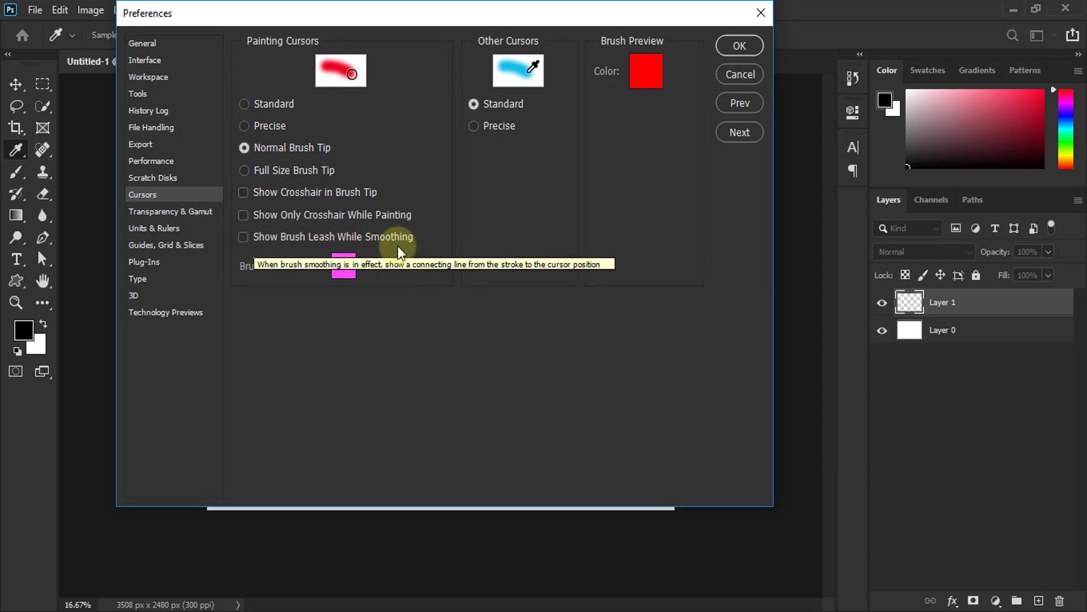
{"action": "left_click", "coordinate": [243, 237]}
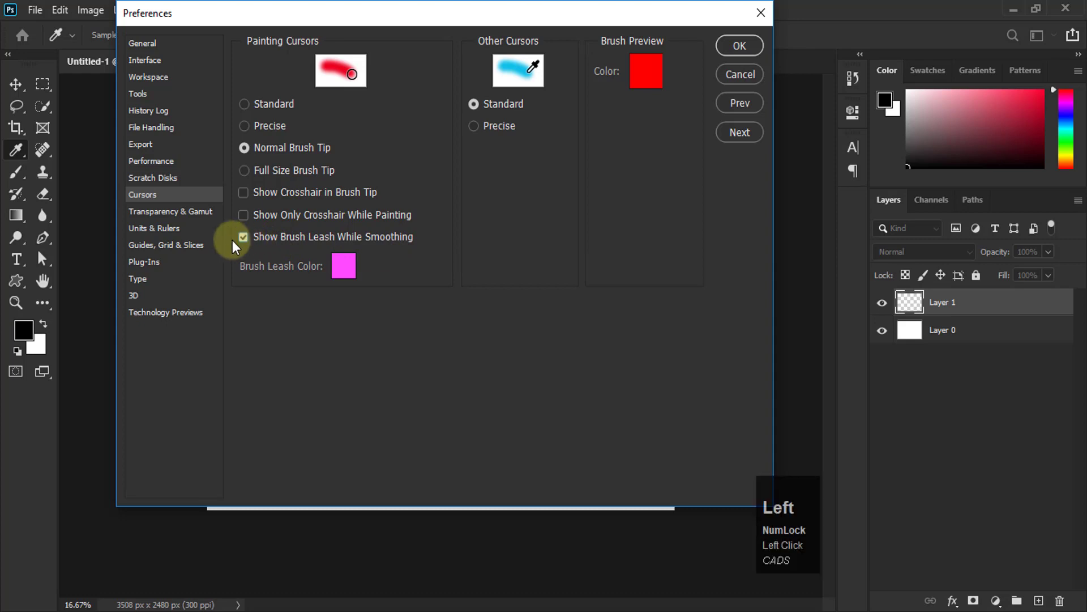
Step: Set the brush leash color to bright green 30ff00 and apply the preferences
{"action": "left_click", "coordinate": [342, 266]}
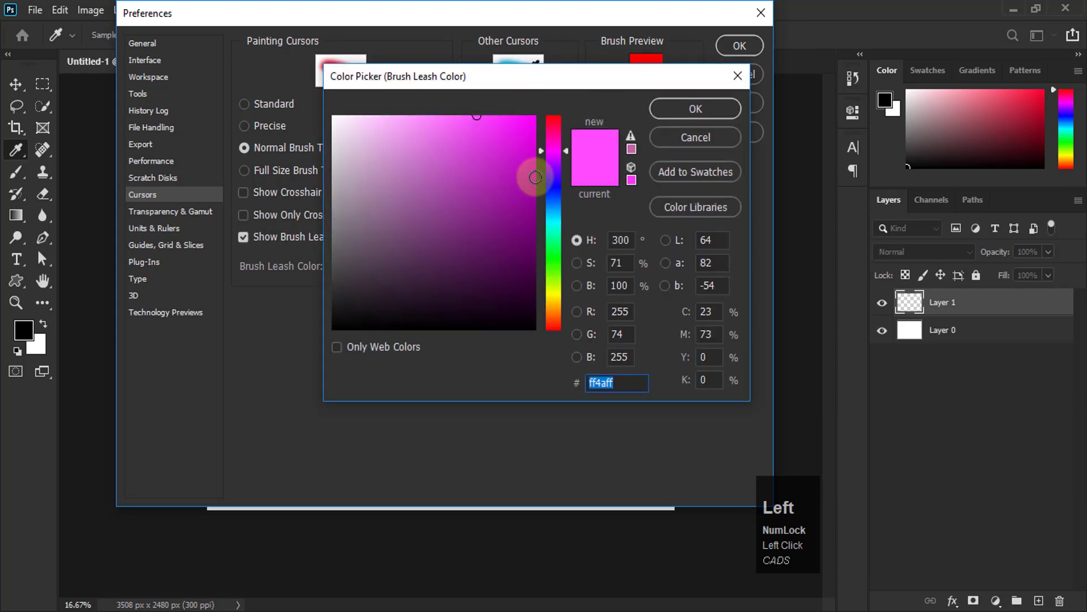
{"action": "left_click", "coordinate": [554, 171]}
{"action": "left_click_drag", "start_coordinate": [556, 185], "coordinate": [555, 266]}
{"action": "left_click", "coordinate": [534, 117]}
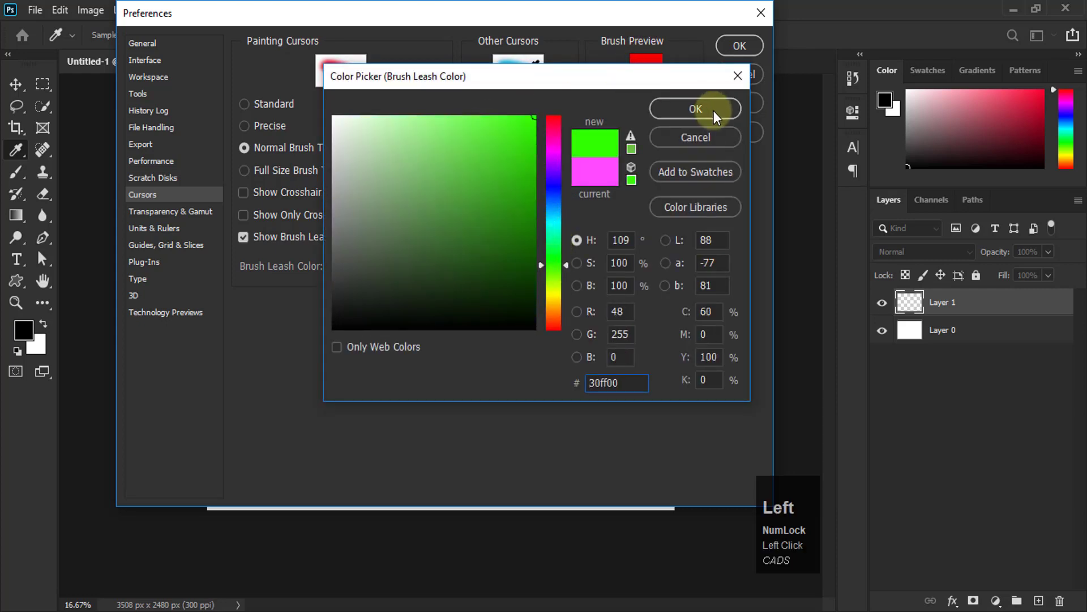
{"action": "left_click", "coordinate": [713, 110]}
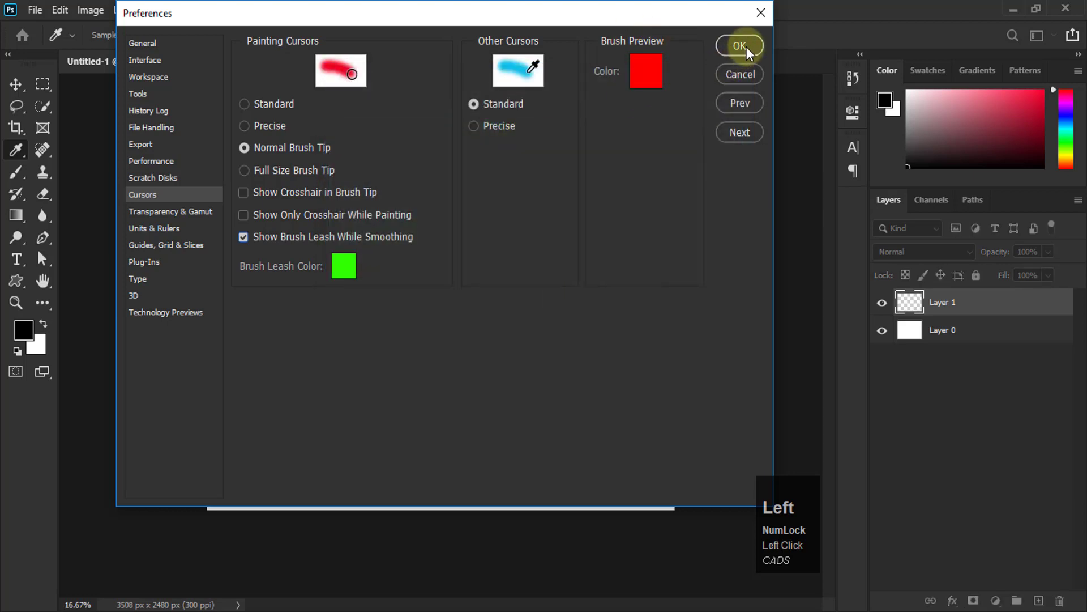
{"action": "left_click", "coordinate": [740, 46]}
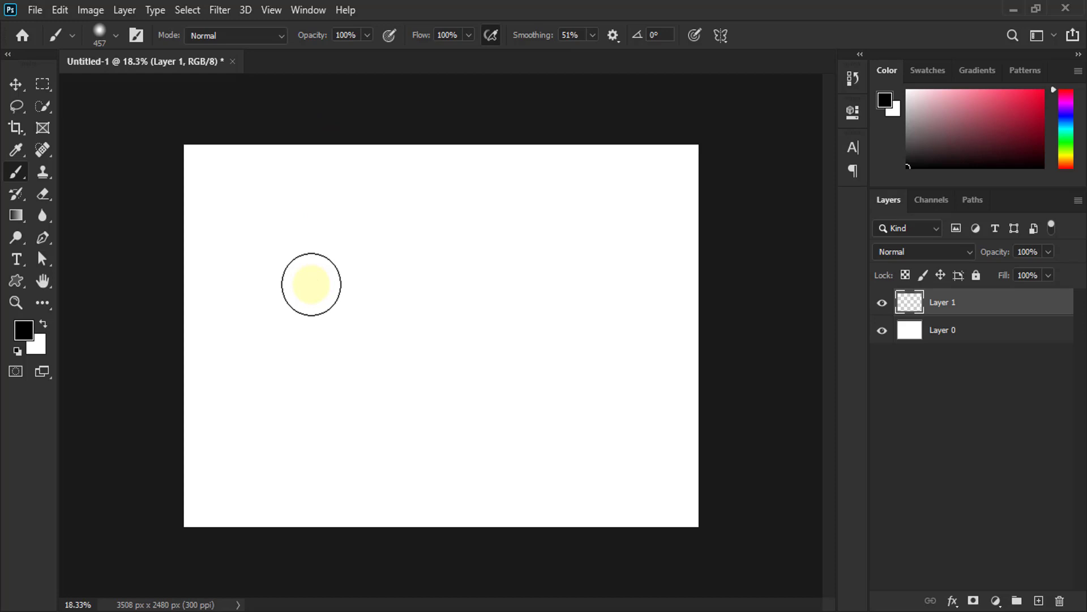
Step: Test a thick horizontal black stroke with the 457 px brush in Pulled String Mode and undo it
{"action": "left_click", "coordinate": [613, 35]}
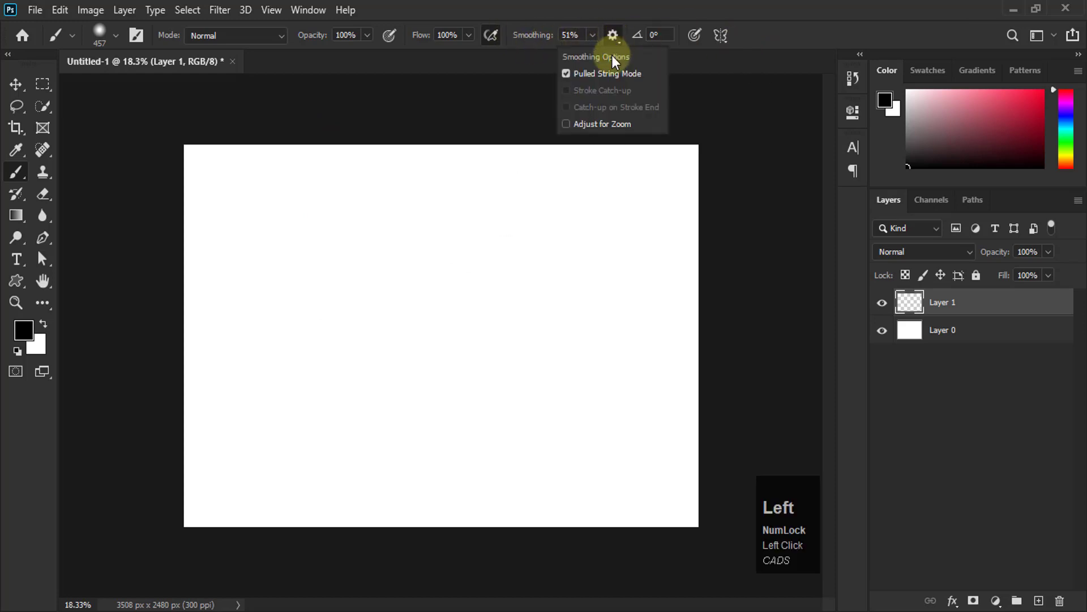
{"action": "left_click", "coordinate": [682, 5]}
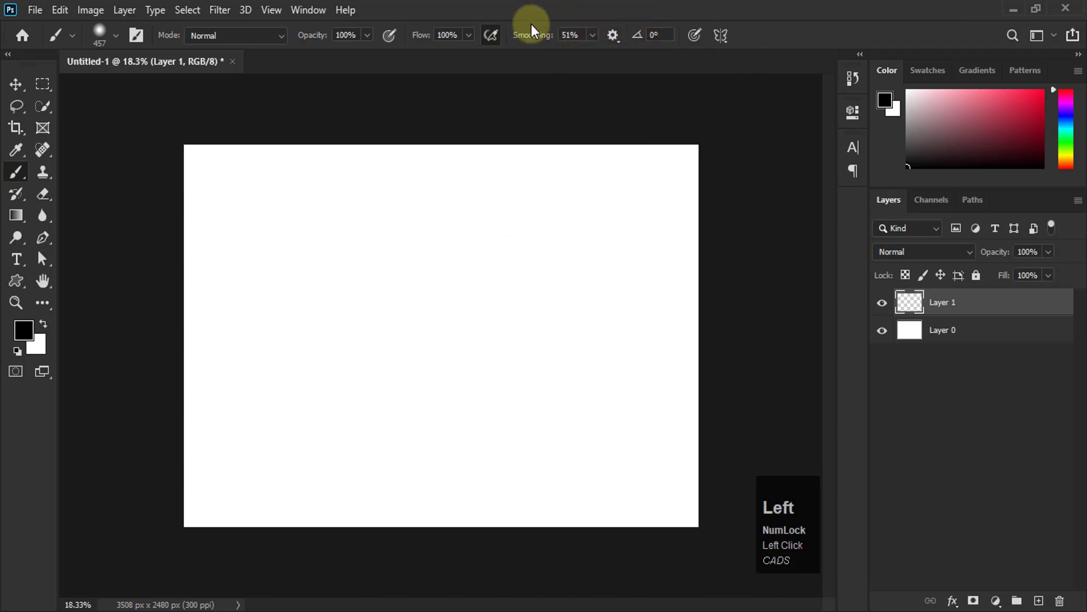
{"action": "left_click_drag", "start_coordinate": [265, 238], "coordinate": [613, 241]}
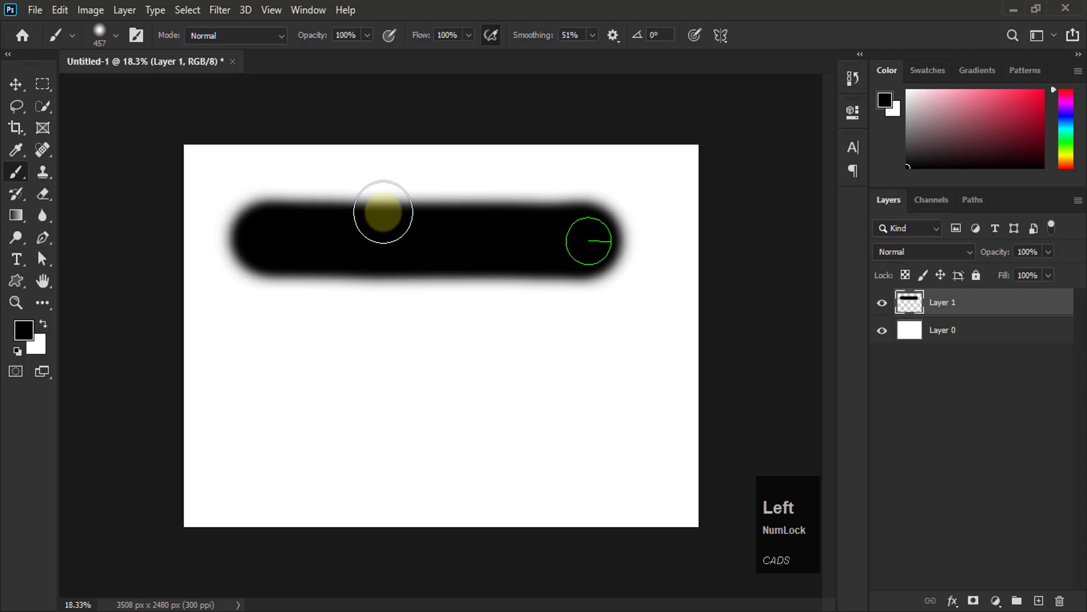
{"action": "key", "text": "ctrl+z"}
Step: Turn off Pulled String Mode and test a thick black stroke across the upper canvas, undoing it
{"action": "left_click", "coordinate": [621, 39]}
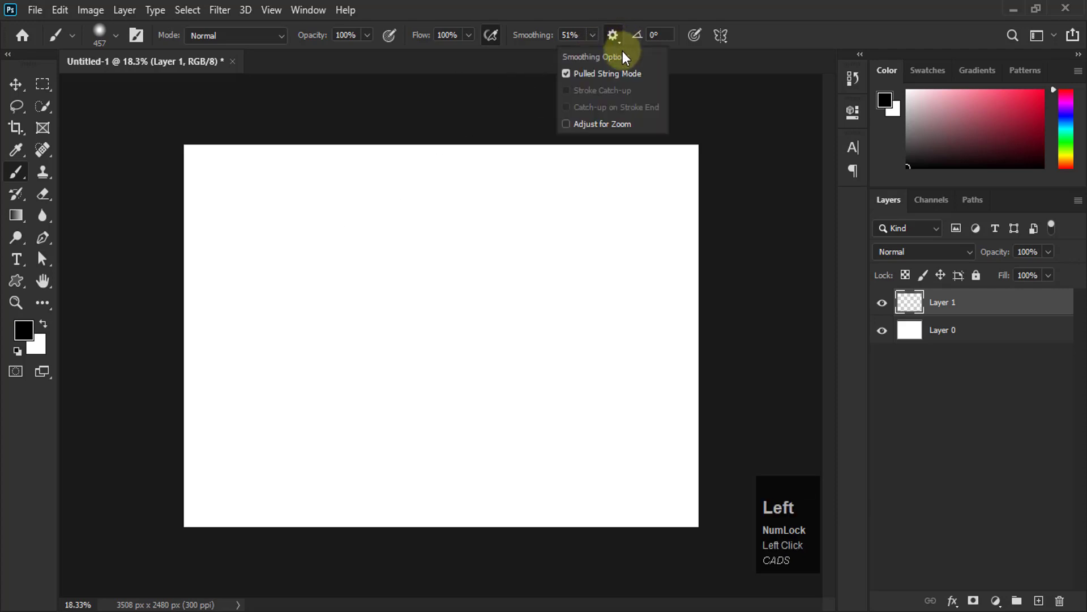
{"action": "left_click_drag", "start_coordinate": [273, 236], "coordinate": [565, 238]}
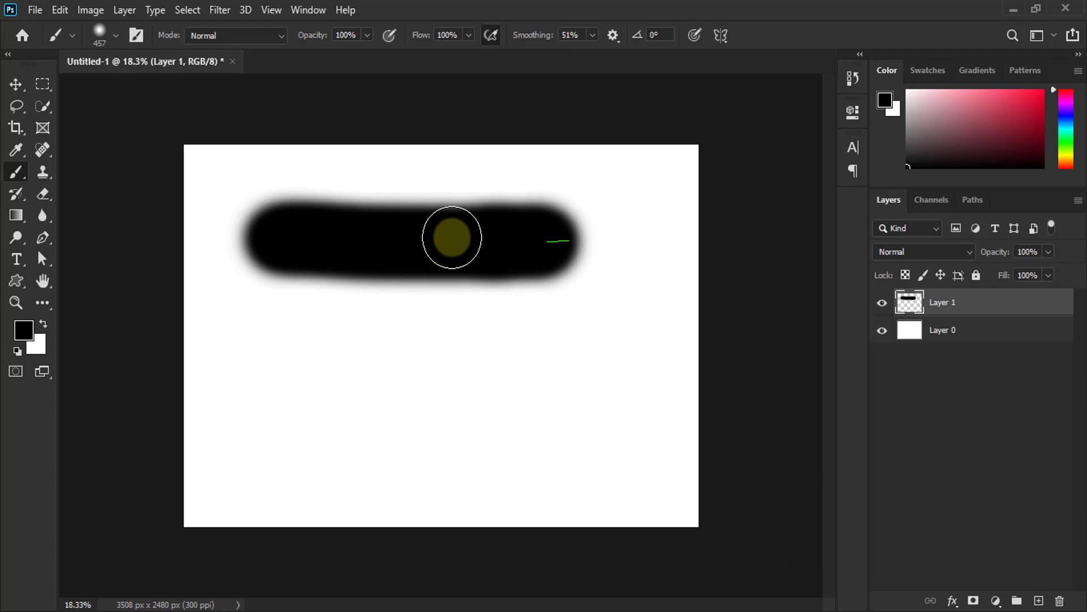
{"action": "key", "text": "ctrl+z"}
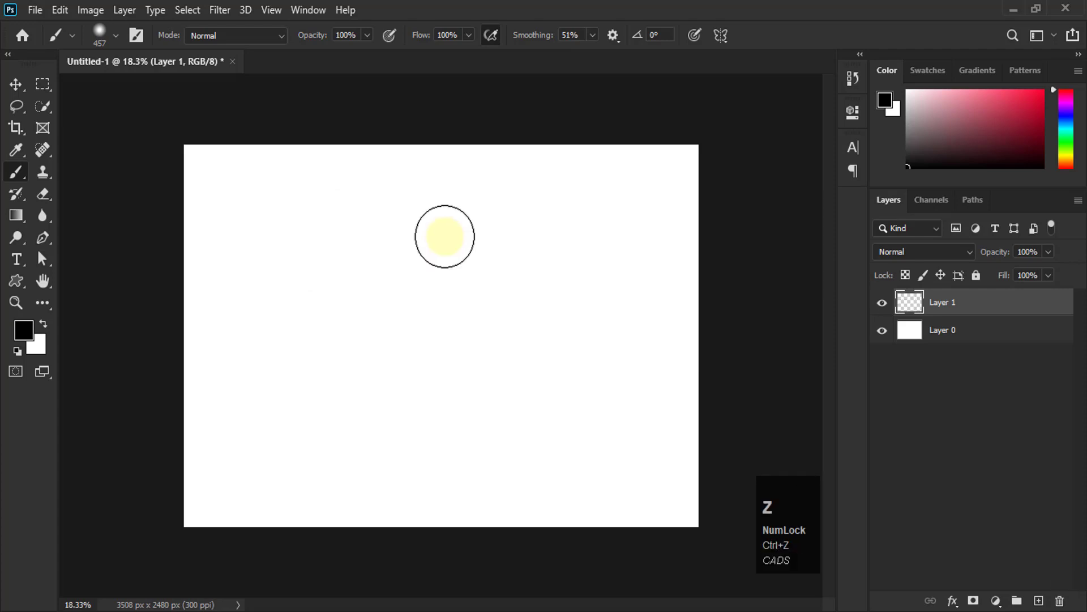
Step: Try the Stroke Catch-up option with a short black stroke and undo the stroke
{"action": "left_click", "coordinate": [612, 36]}
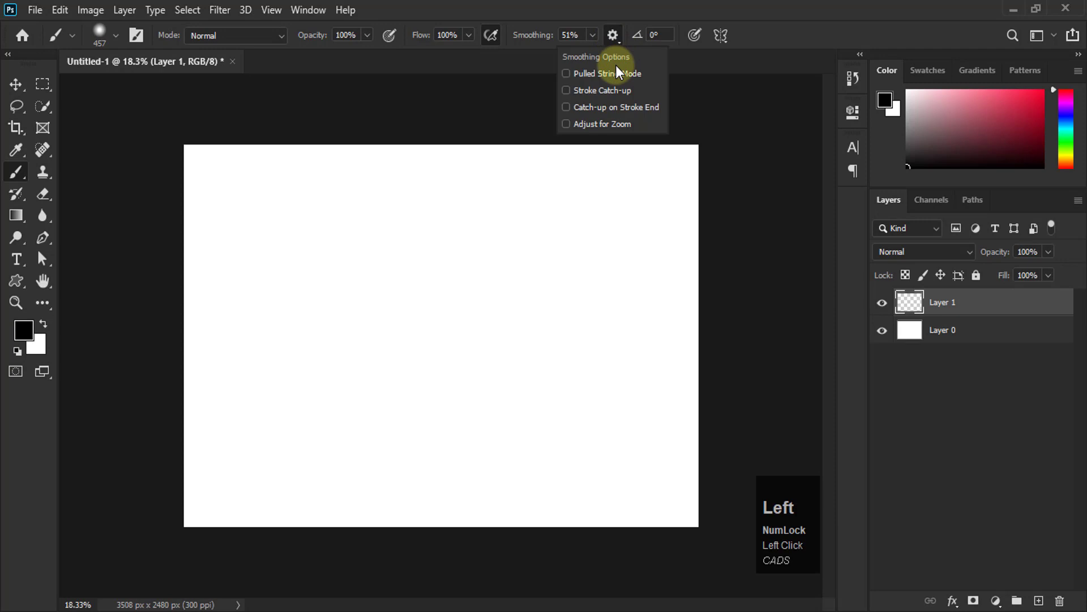
{"action": "left_click", "coordinate": [566, 90]}
{"action": "left_click_drag", "start_coordinate": [253, 277], "coordinate": [380, 277]}
{"action": "key", "text": "ctrl+z"}
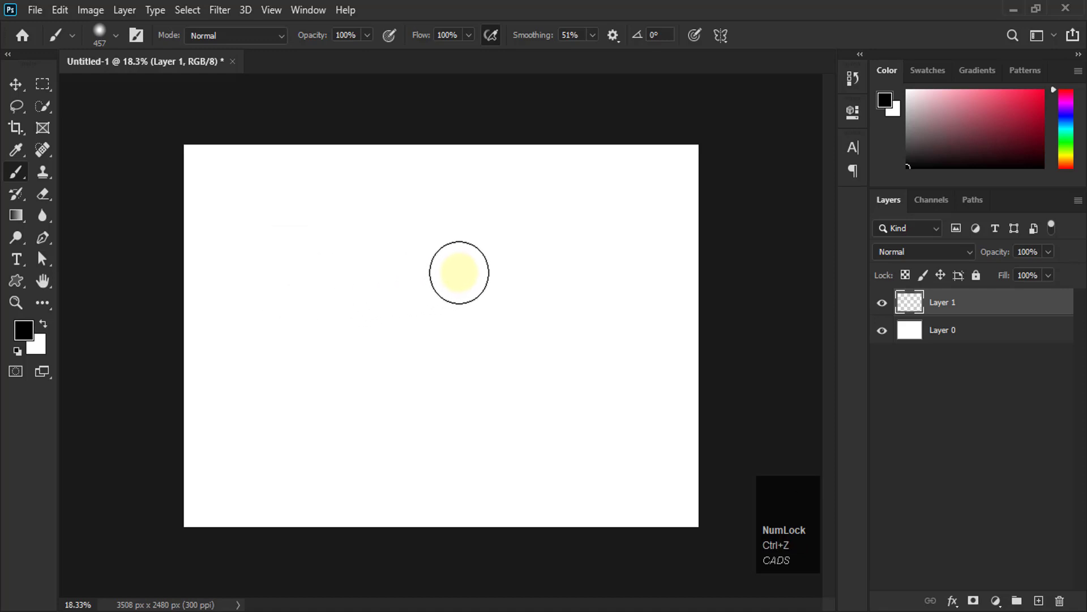
Step: Reduce the brush size to 162 px and test four horizontal black strokes, undoing all of them
{"action": "left_click_drag", "start_coordinate": [458, 274], "coordinate": [433, 283]}
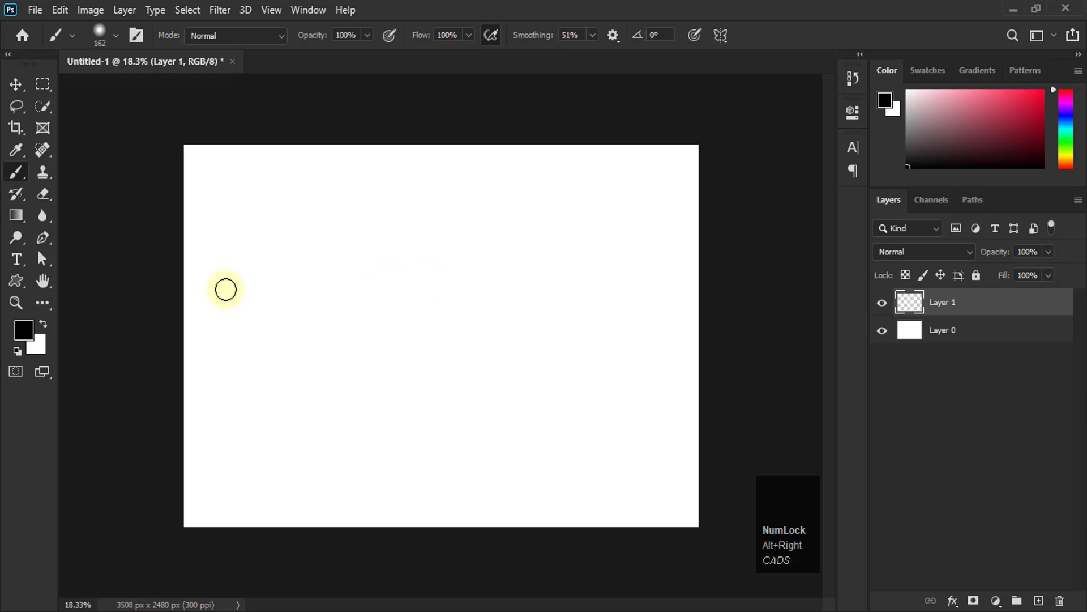
{"action": "left_click_drag", "start_coordinate": [225, 289], "coordinate": [597, 291]}
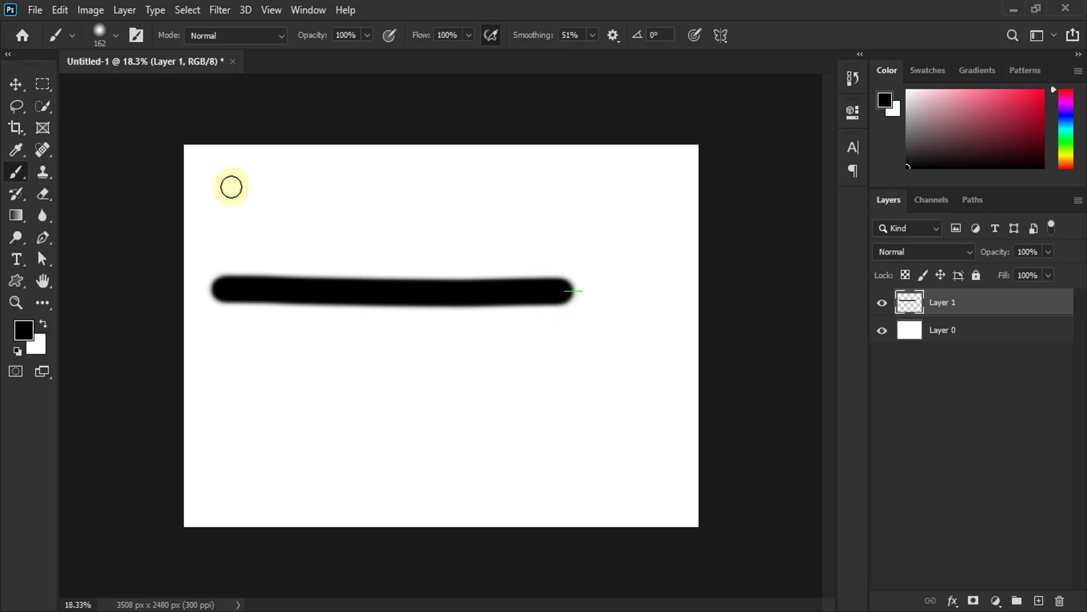
{"action": "left_click_drag", "start_coordinate": [231, 187], "coordinate": [550, 194]}
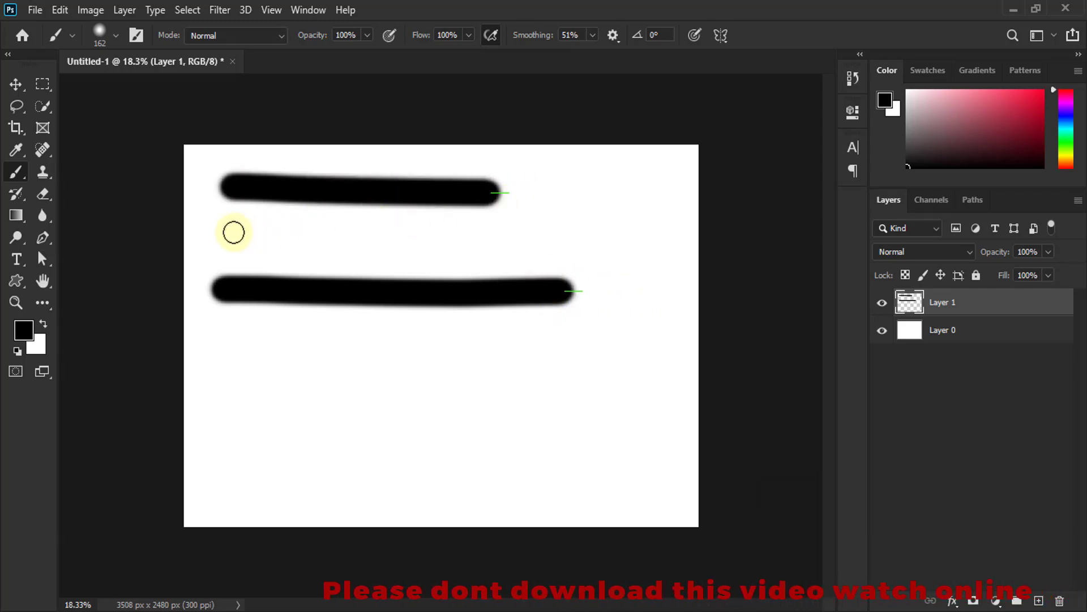
{"action": "left_click_drag", "start_coordinate": [233, 233], "coordinate": [589, 227]}
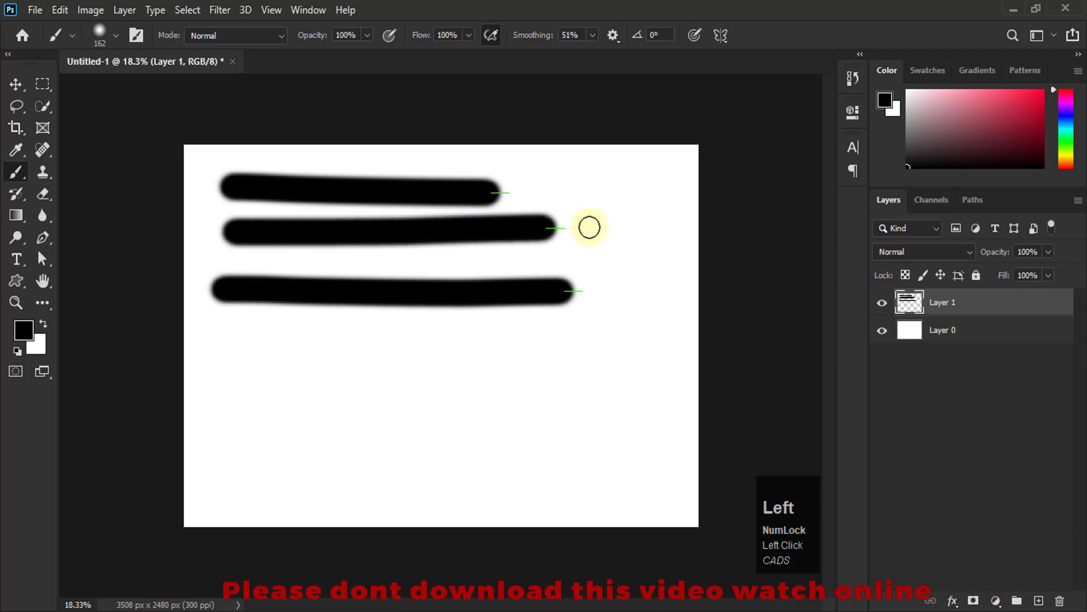
{"action": "left_click_drag", "start_coordinate": [245, 347], "coordinate": [631, 341]}
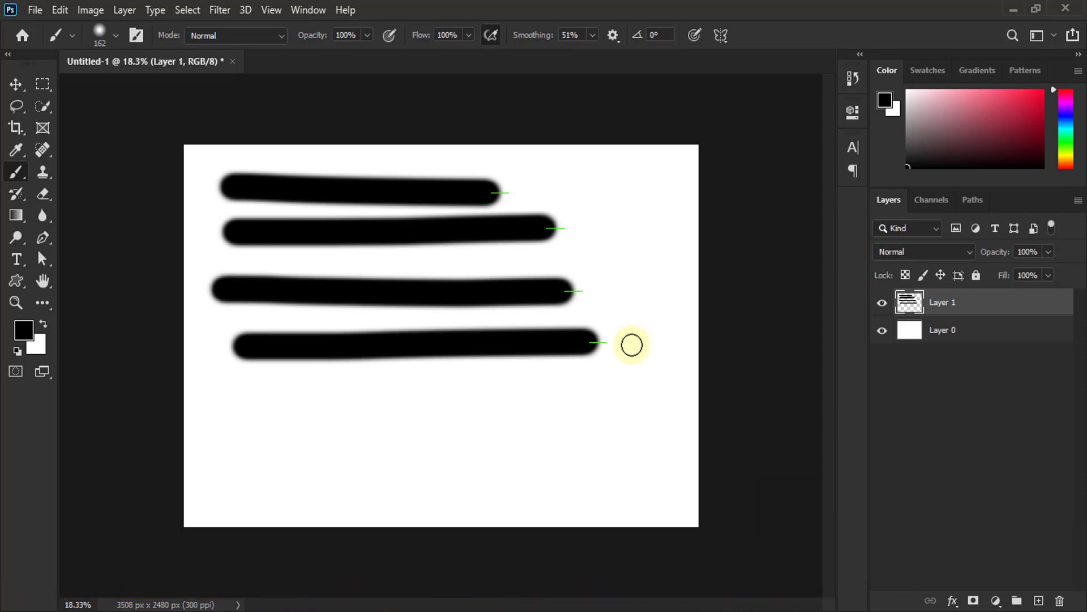
{"action": "key", "text": "ctrl+z"}
{"action": "key", "text": "ctrl+z"}
{"action": "key", "text": "ctrl+z"}
{"action": "key", "text": "ctrl+z"}
{"action": "key", "text": "ctrl+z"}
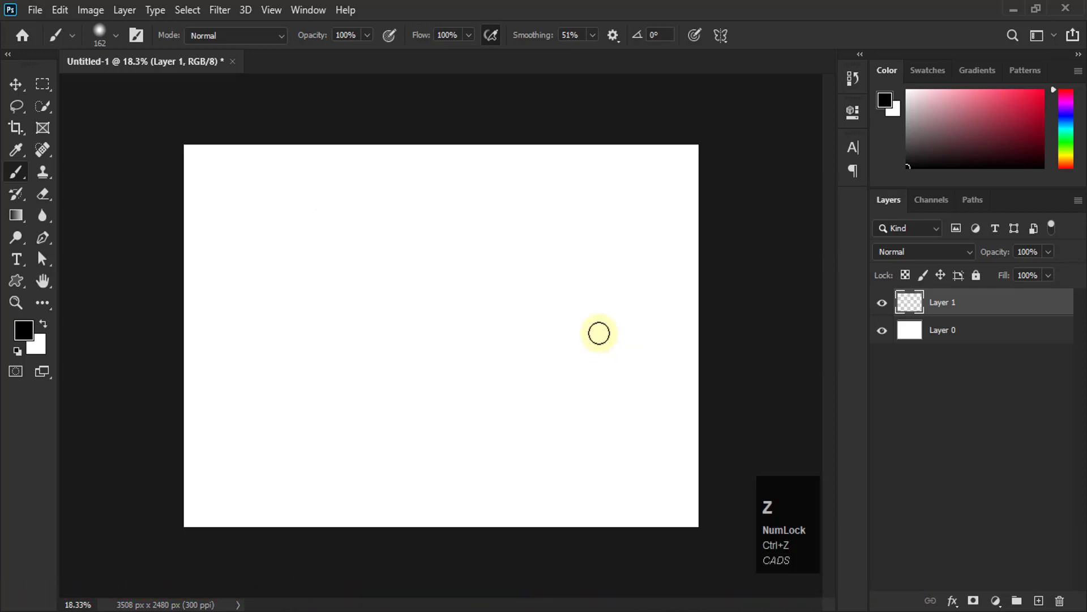
Step: Enable Catch-up on Stroke End and test it with three horizontal black strokes, undoing all of them
{"action": "left_click", "coordinate": [613, 35]}
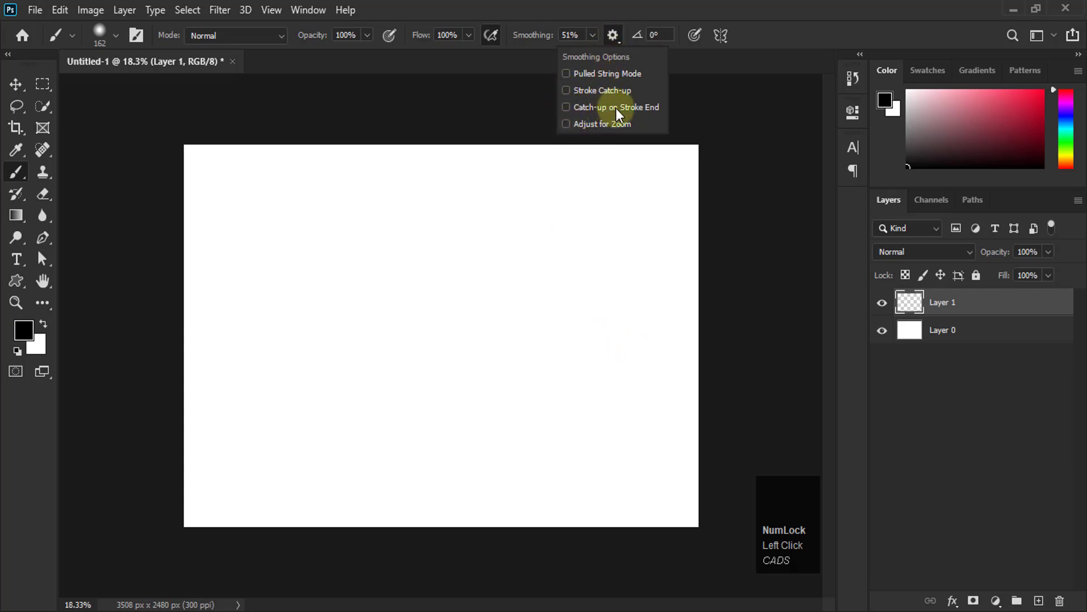
{"action": "left_click", "coordinate": [566, 107]}
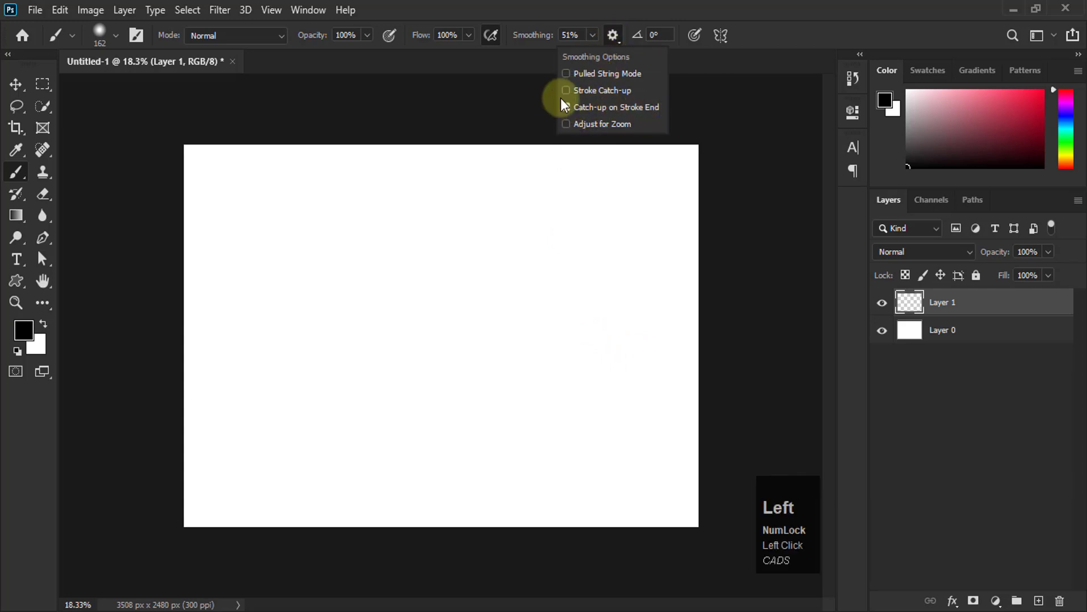
{"action": "left_click_drag", "start_coordinate": [233, 265], "coordinate": [589, 269]}
{"action": "left_click_drag", "start_coordinate": [234, 332], "coordinate": [559, 326]}
{"action": "left_click_drag", "start_coordinate": [229, 384], "coordinate": [589, 396]}
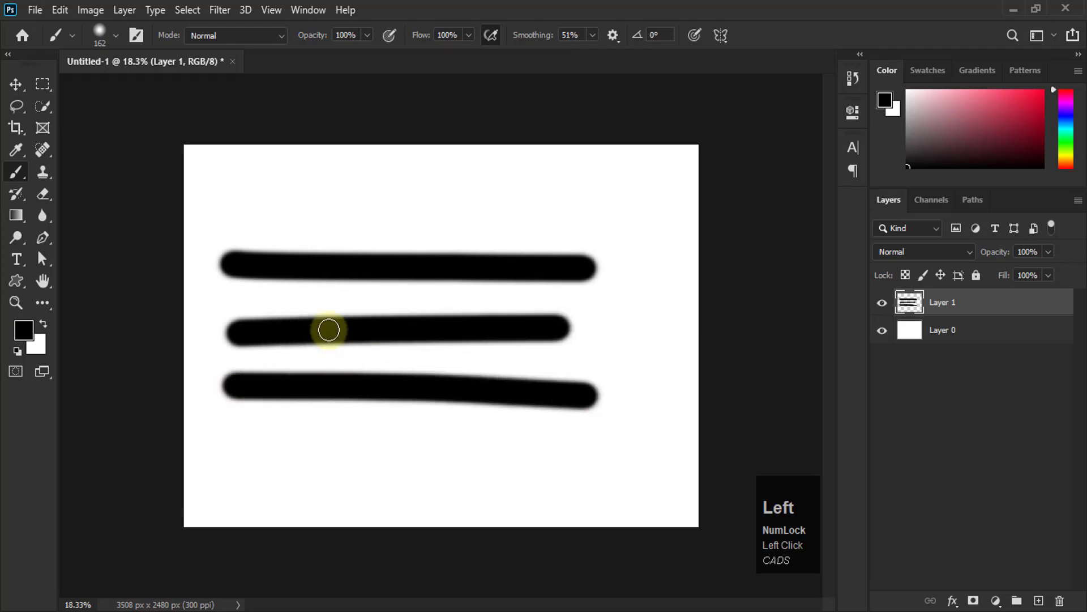
{"action": "key", "text": "ctrl+z"}
{"action": "key", "text": "ctrl+z"}
{"action": "key", "text": "ctrl+z"}
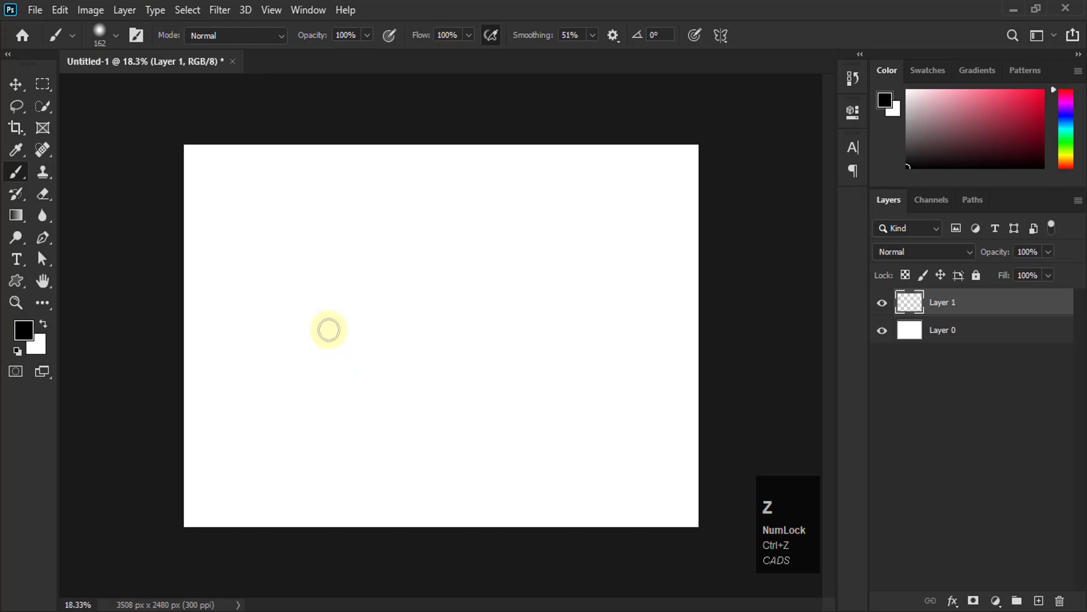
Step: Turn off the brush's airbrush-style build-up effect
{"action": "left_click", "coordinate": [490, 36]}
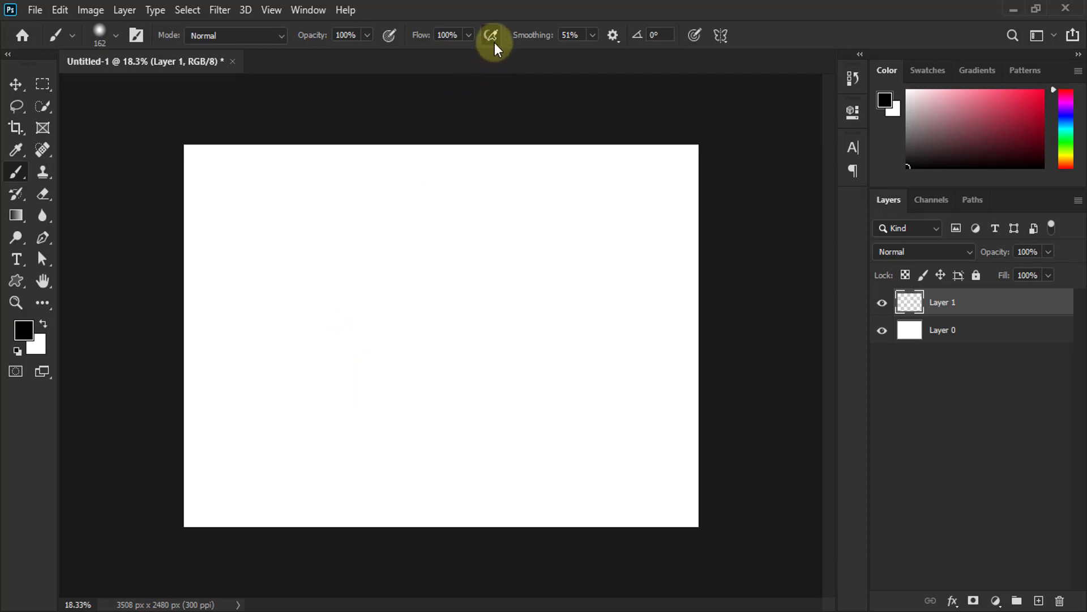
Step: Disable Catch-up on Stroke End and test it with a horizontal black stroke across the upper canvas
{"action": "left_click", "coordinate": [613, 37]}
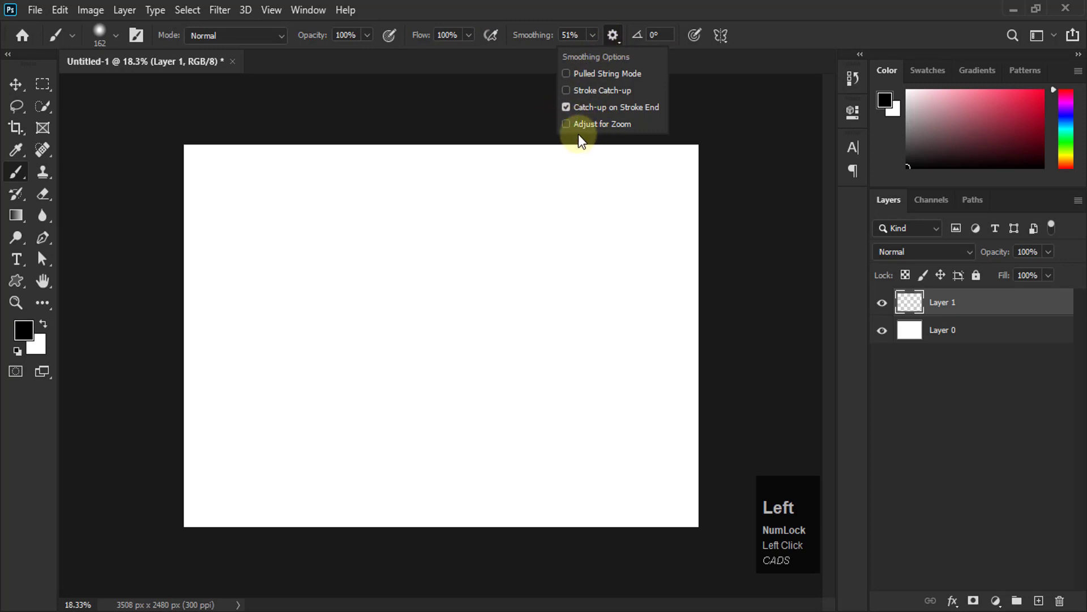
{"action": "left_click", "coordinate": [566, 108]}
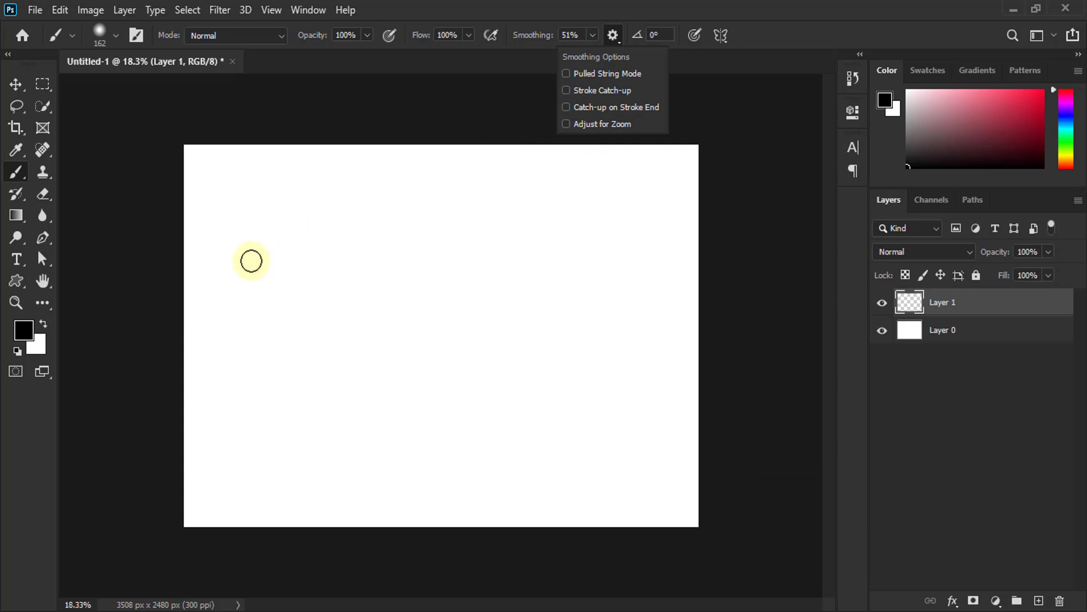
{"action": "mouse_move", "coordinate": [265, 244]}
{"action": "left_mouse_down"}
{"action": "mouse_move", "coordinate": [453, 275]}
{"action": "mouse_move", "coordinate": [560, 241]}
{"action": "mouse_move", "coordinate": [546, 256]}
{"action": "mouse_move", "coordinate": [478, 265]}
{"action": "left_mouse_up"}
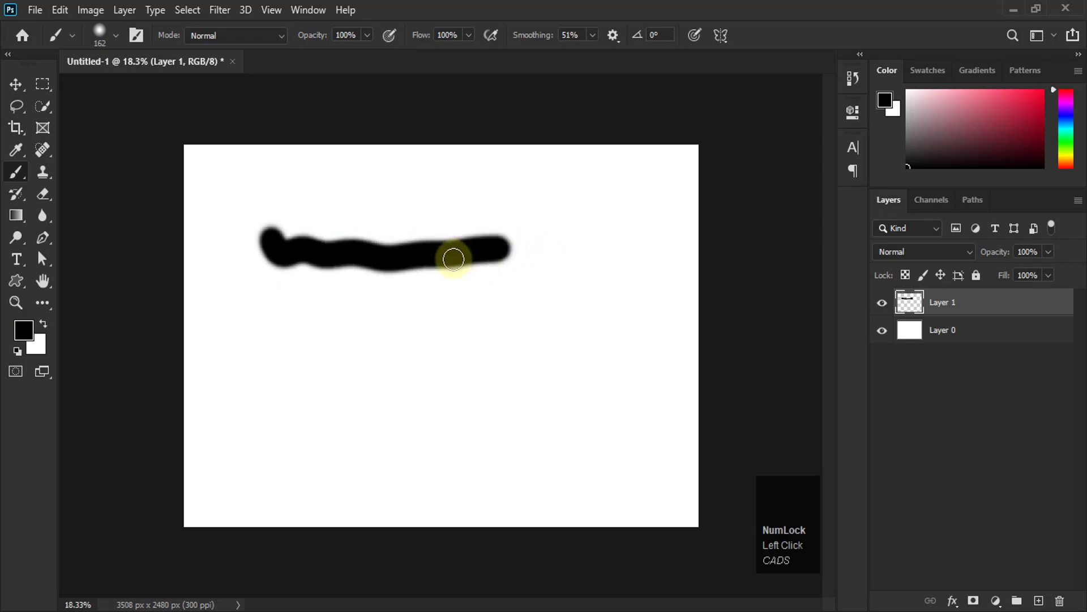
{"action": "scroll", "coordinate": [453, 258], "scroll_direction": "up", "scroll_amount": 2, "text": "alt"}
{"action": "scroll", "coordinate": [453, 258], "scroll_direction": "down", "scroll_amount": 2, "text": "alt"}
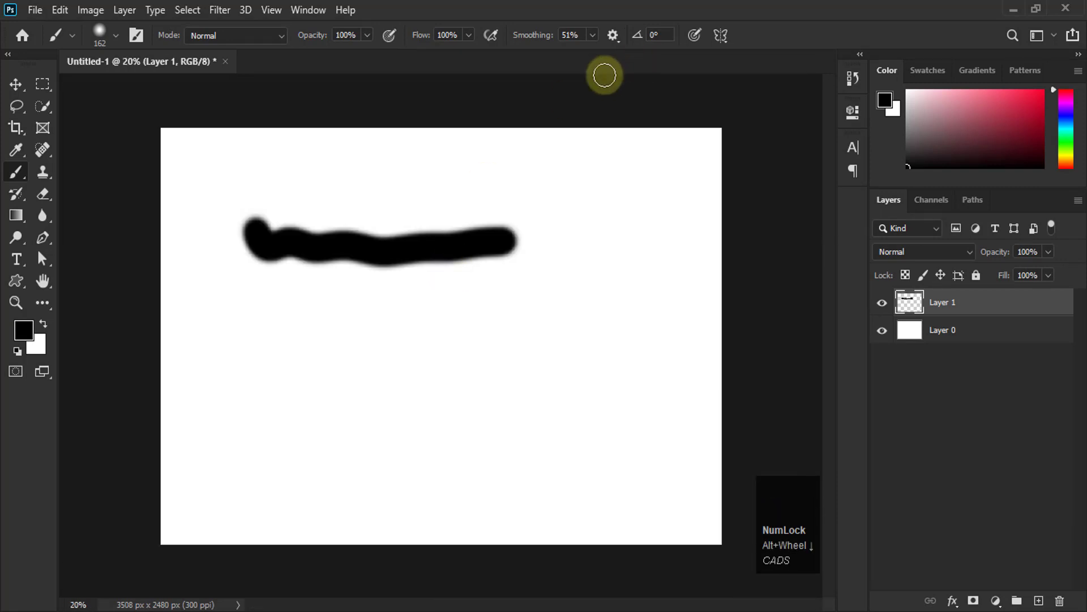
Step: Enable the Pulled String Mode and Adjust for Zoom smoothing options for the brush
{"action": "left_click", "coordinate": [612, 36]}
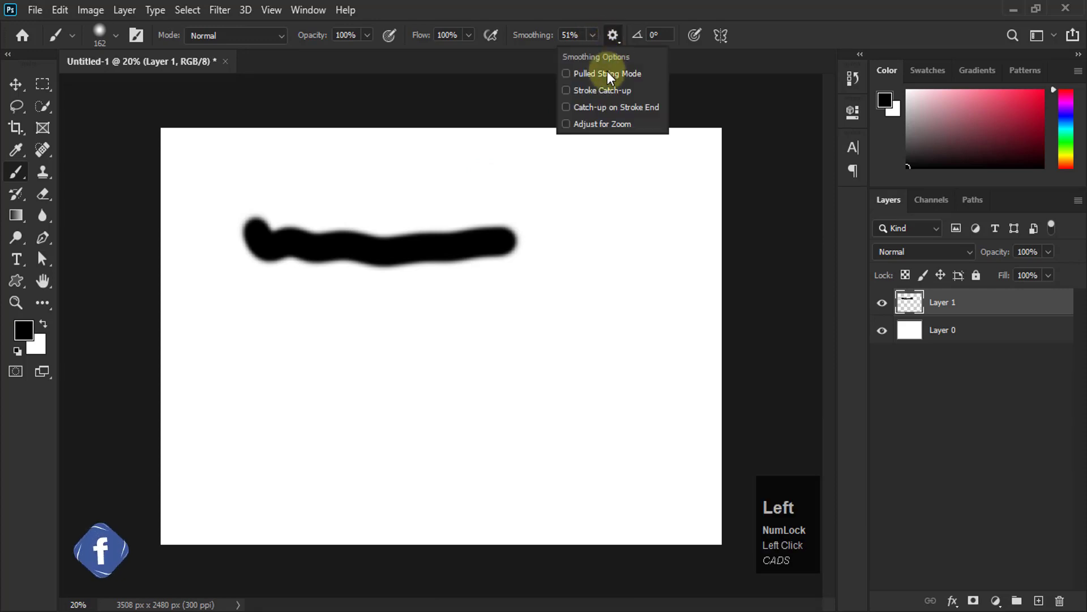
{"action": "left_click", "coordinate": [569, 124]}
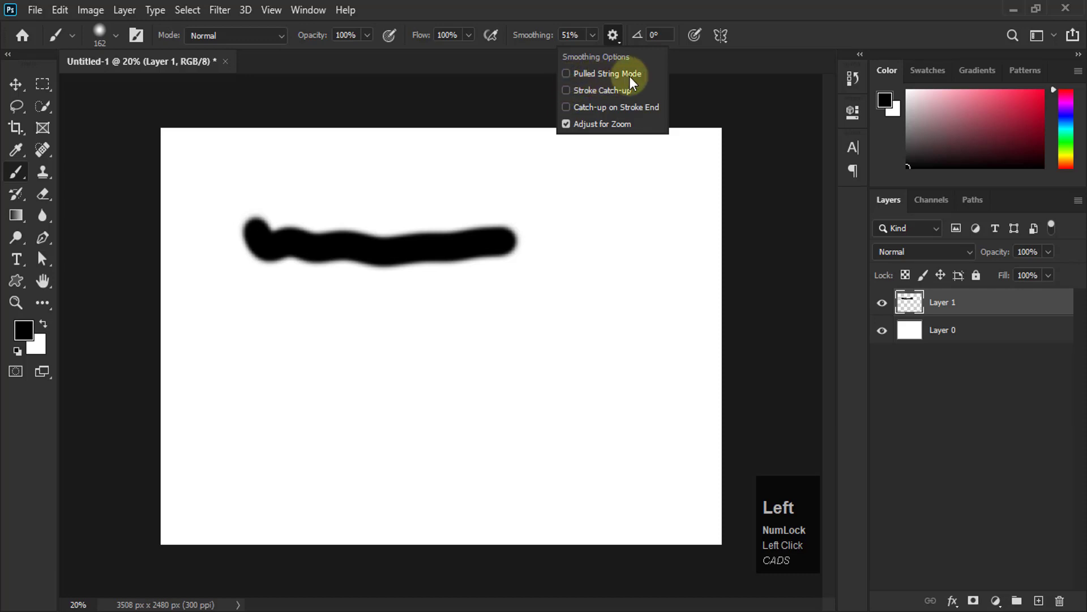
{"action": "left_click", "coordinate": [567, 122]}
{"action": "left_click", "coordinate": [566, 74]}
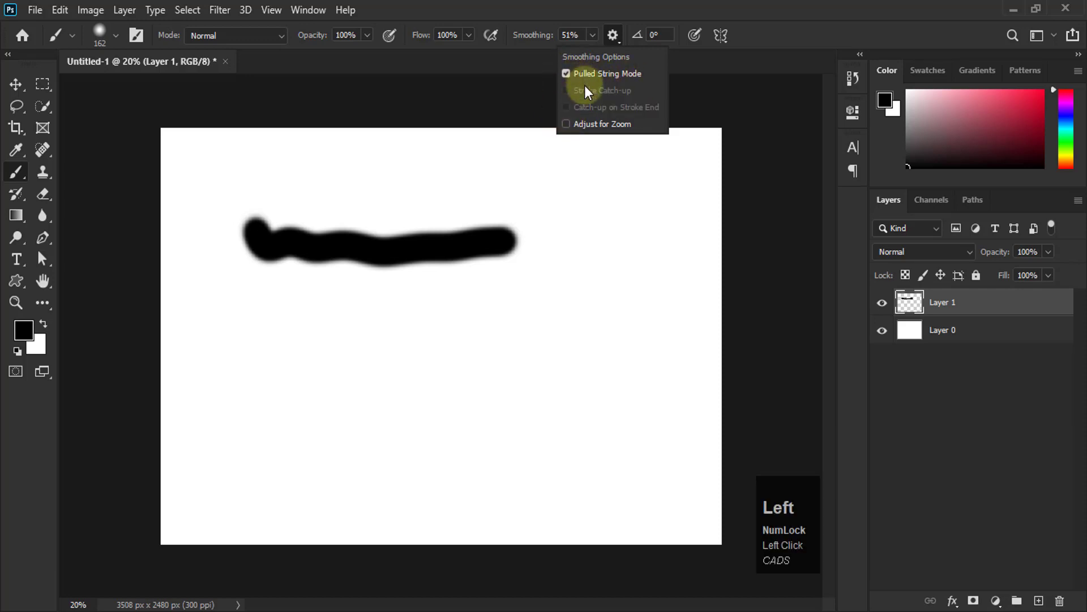
{"action": "left_click", "coordinate": [565, 123]}
Step: Test the smoothing with a long wavy black stroke below the first one, and undo both strokes
{"action": "mouse_move", "coordinate": [262, 326]}
{"action": "left_mouse_down"}
{"action": "mouse_move", "coordinate": [374, 337]}
{"action": "mouse_move", "coordinate": [608, 300]}
{"action": "mouse_move", "coordinate": [623, 311]}
{"action": "left_mouse_up"}
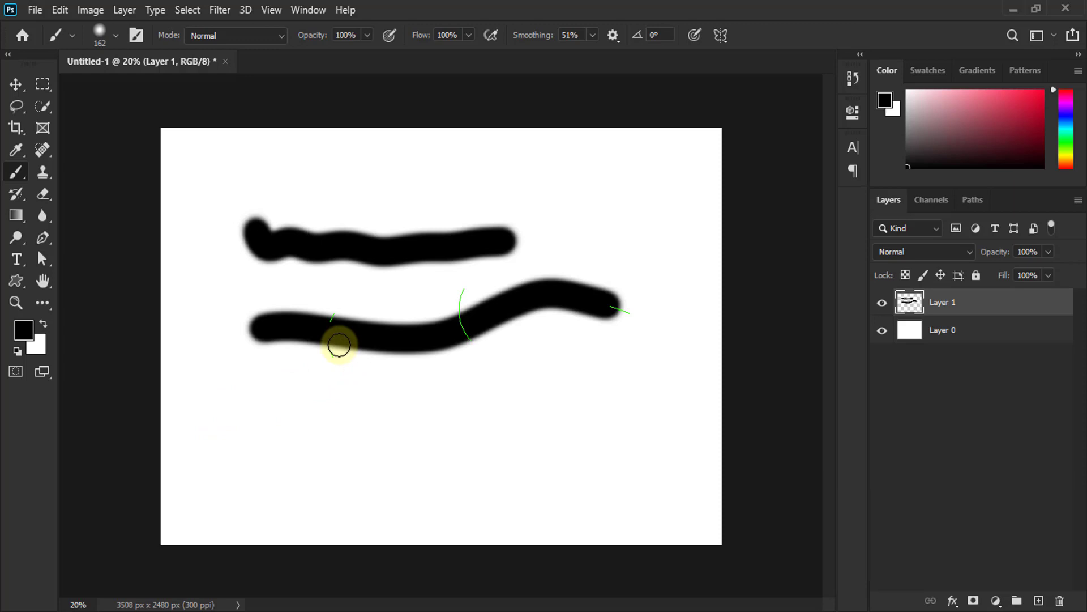
{"action": "key", "text": "ctrl+z"}
{"action": "key", "text": "ctrl+z"}
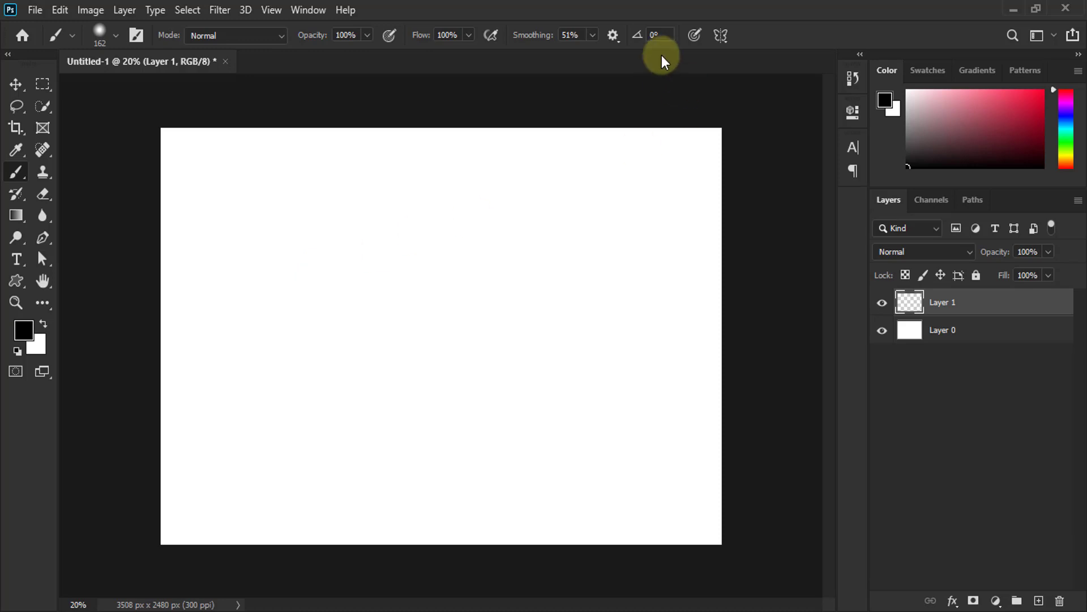
Step: Flatten the brush tip into a horizontal ellipse and test it with a short curved black stroke
{"action": "left_click", "coordinate": [116, 38]}
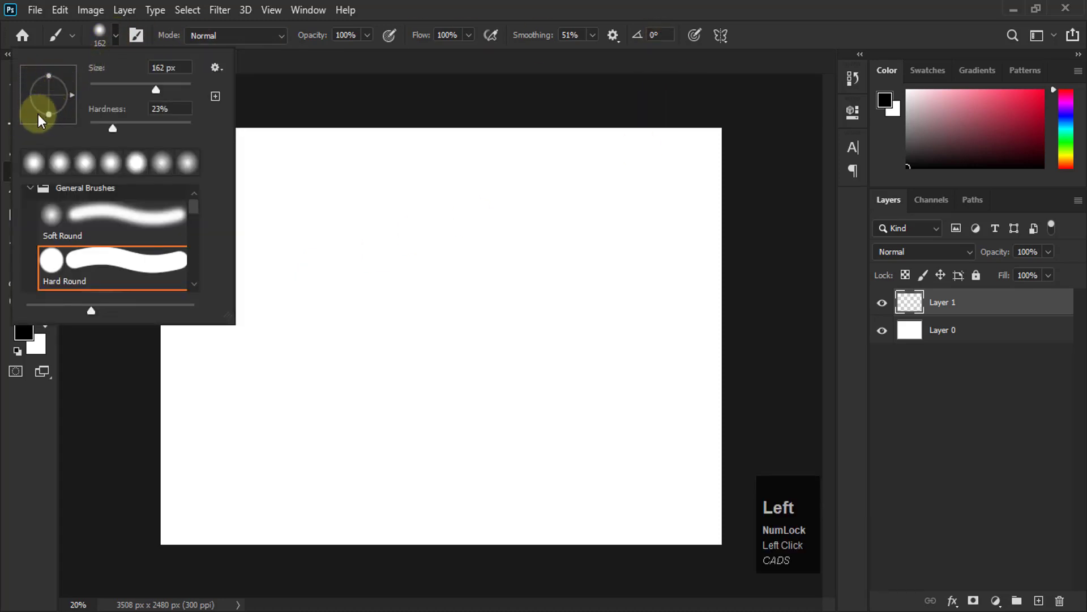
{"action": "left_click_drag", "start_coordinate": [50, 76], "coordinate": [53, 84]}
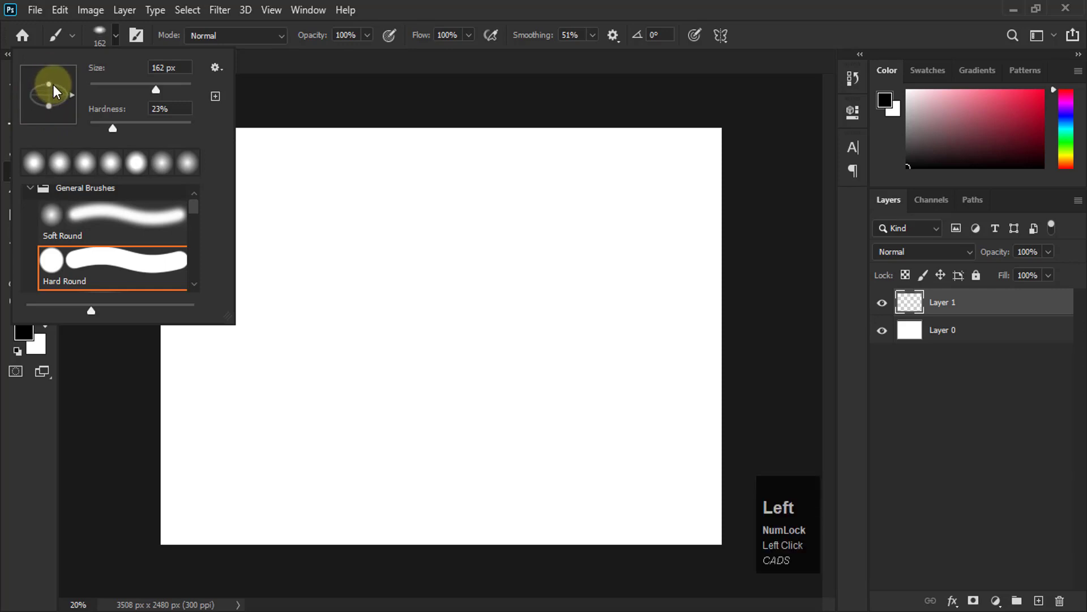
{"action": "mouse_move", "coordinate": [376, 229]}
{"action": "left_mouse_down"}
{"action": "mouse_move", "coordinate": [401, 215]}
{"action": "mouse_move", "coordinate": [419, 317]}
{"action": "mouse_move", "coordinate": [447, 216]}
{"action": "mouse_move", "coordinate": [466, 294]}
{"action": "left_mouse_up"}
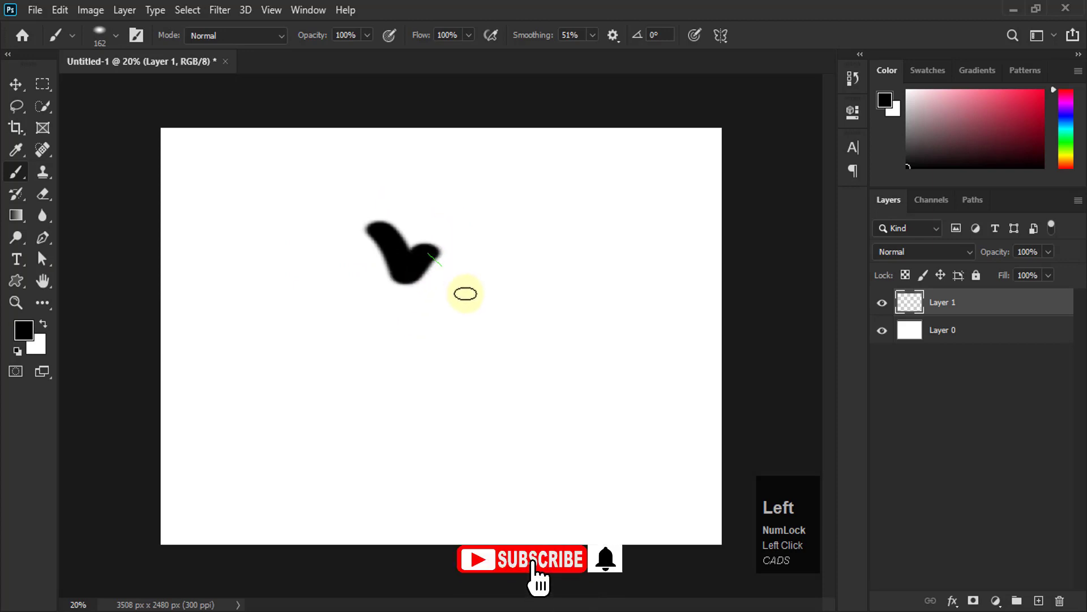
Step: Set the brush smoothing to 10% and test it with a black zigzag stroke, undoing the previous and new strokes
{"action": "left_click", "coordinate": [569, 35]}
{"action": "type", "text": "10"}
{"action": "key", "text": "Return"}
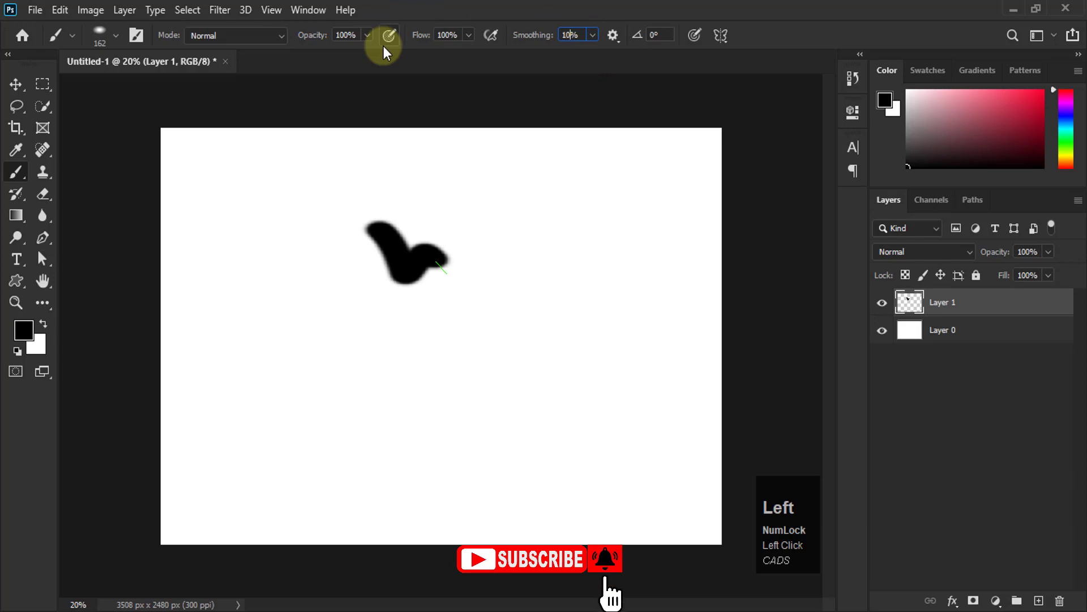
{"action": "key", "text": "ctrl+z"}
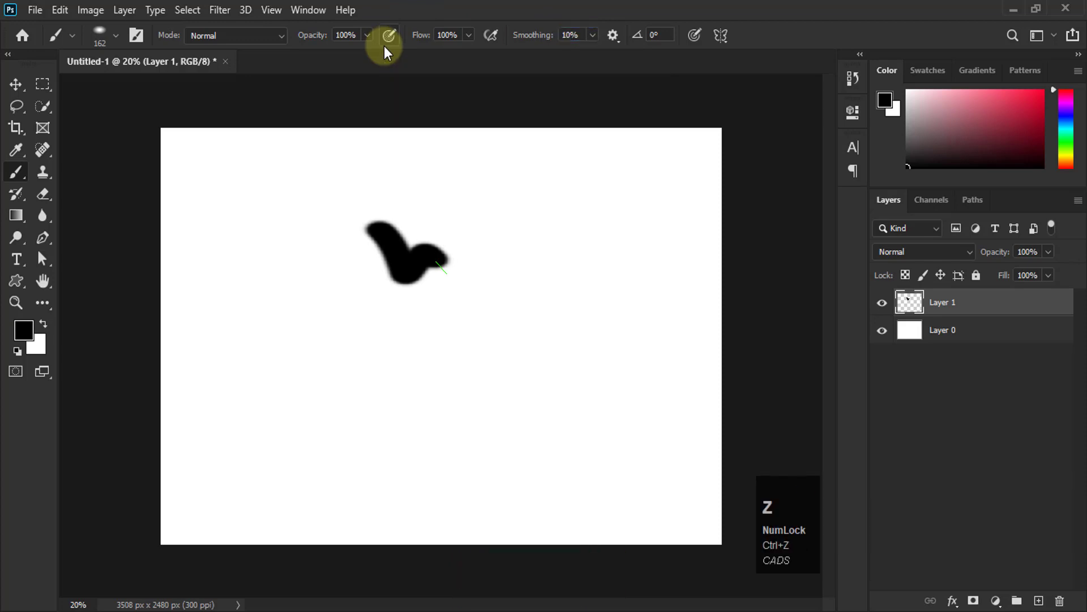
{"action": "mouse_move", "coordinate": [286, 232]}
{"action": "left_mouse_down"}
{"action": "mouse_move", "coordinate": [304, 181]}
{"action": "mouse_move", "coordinate": [349, 295]}
{"action": "mouse_move", "coordinate": [372, 222]}
{"action": "mouse_move", "coordinate": [387, 210]}
{"action": "mouse_move", "coordinate": [426, 309]}
{"action": "mouse_move", "coordinate": [426, 286]}
{"action": "left_mouse_up"}
{"action": "key", "text": "ctrl+z"}
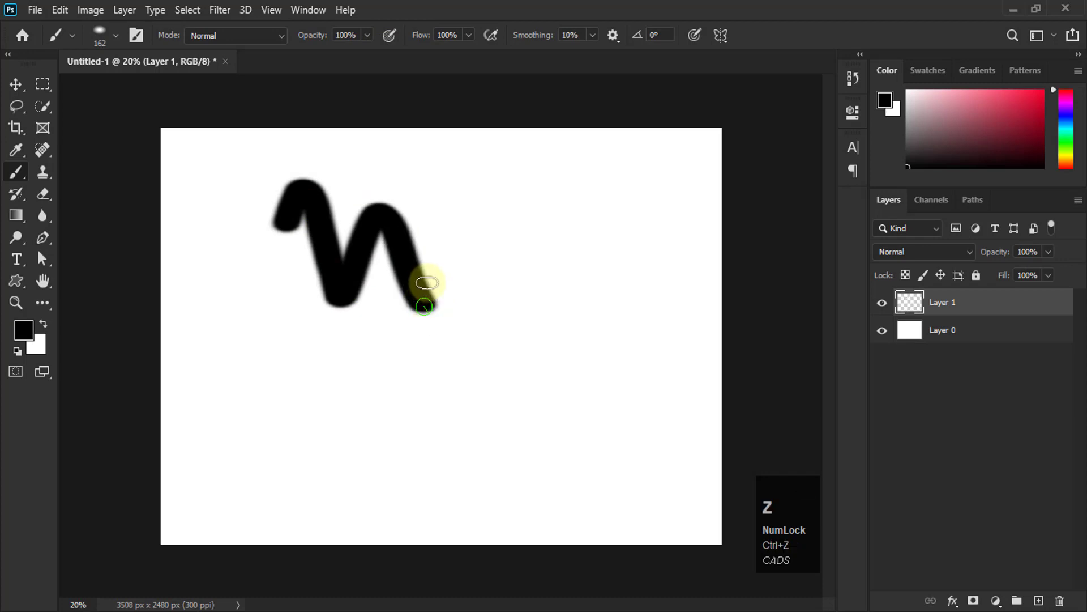
Step: Paint a zigzag stroke in bright red, and a second one beside it with the elliptical tip rotated to 61°
{"action": "left_click", "coordinate": [1034, 99]}
{"action": "mouse_move", "coordinate": [269, 207]}
{"action": "left_mouse_down"}
{"action": "mouse_move", "coordinate": [269, 271]}
{"action": "mouse_move", "coordinate": [280, 229]}
{"action": "mouse_move", "coordinate": [318, 267]}
{"action": "mouse_move", "coordinate": [387, 263]}
{"action": "mouse_move", "coordinate": [418, 305]}
{"action": "left_mouse_up"}
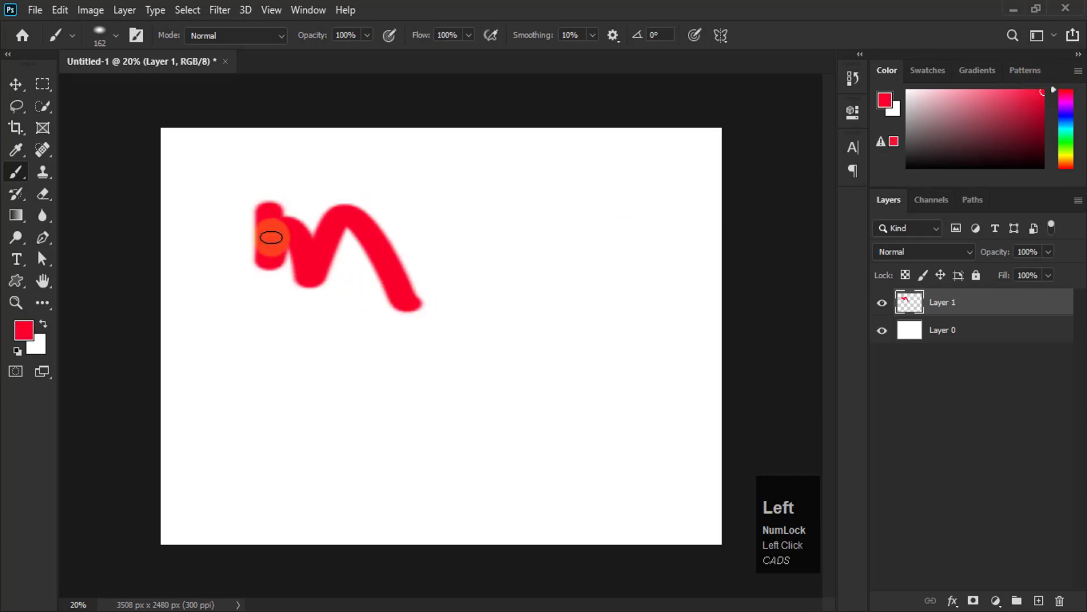
{"action": "left_click", "coordinate": [115, 39]}
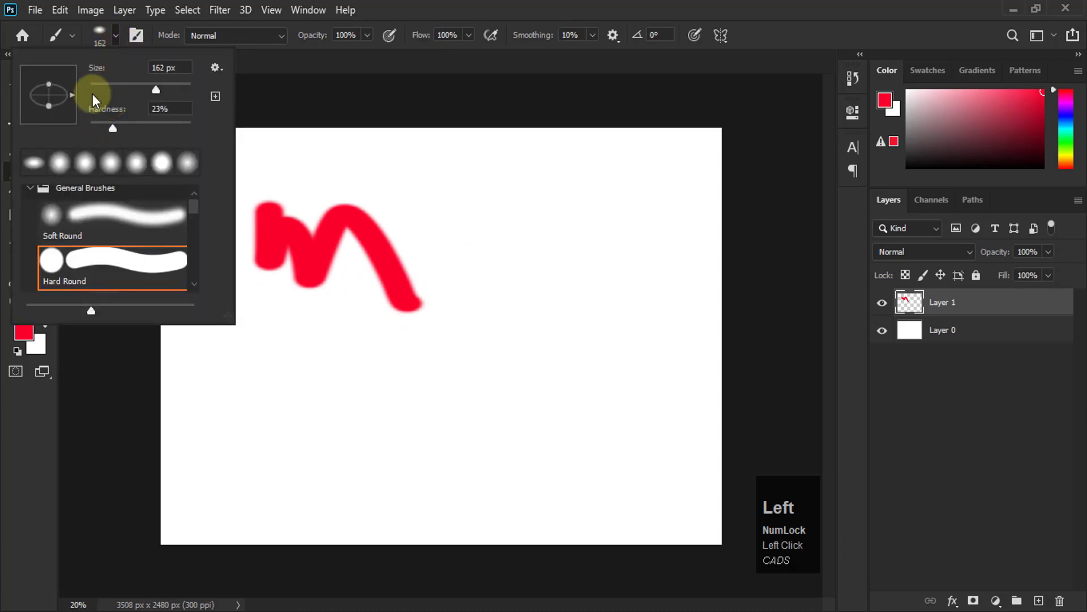
{"action": "left_click_drag", "start_coordinate": [69, 94], "coordinate": [60, 73]}
{"action": "left_click", "coordinate": [444, 170]}
{"action": "mouse_move", "coordinate": [444, 170]}
{"action": "left_mouse_down"}
{"action": "mouse_move", "coordinate": [474, 276]}
{"action": "mouse_move", "coordinate": [498, 200]}
{"action": "mouse_move", "coordinate": [549, 313]}
{"action": "mouse_move", "coordinate": [604, 205]}
{"action": "mouse_move", "coordinate": [648, 328]}
{"action": "mouse_move", "coordinate": [709, 248]}
{"action": "left_mouse_up"}
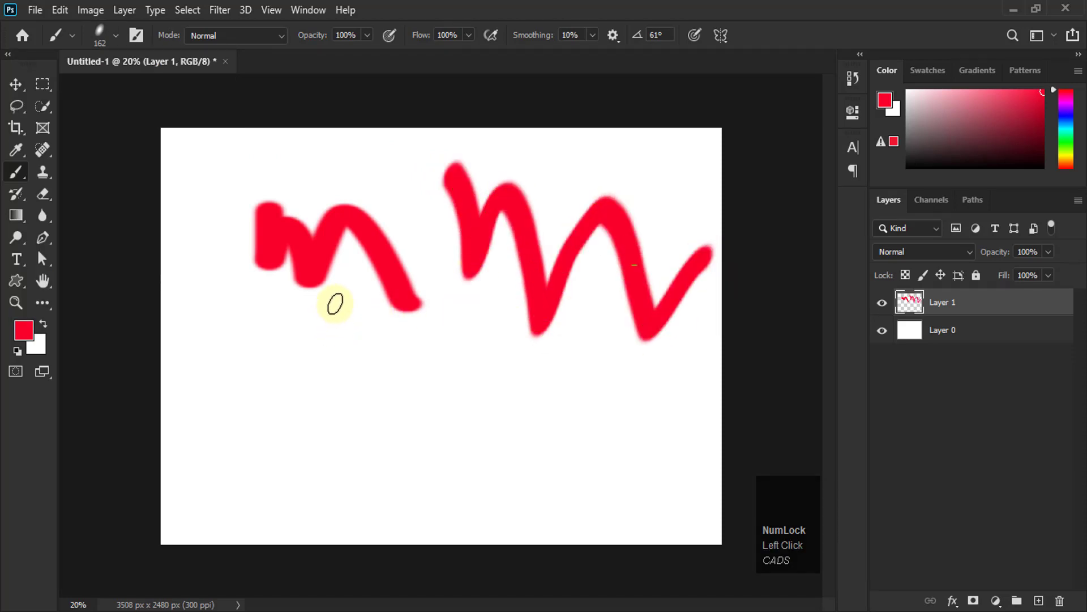
Step: Undo both red zigzag strokes and return to the Brush tool
{"action": "key", "text": "ctrl+z"}
{"action": "key", "text": "z"}
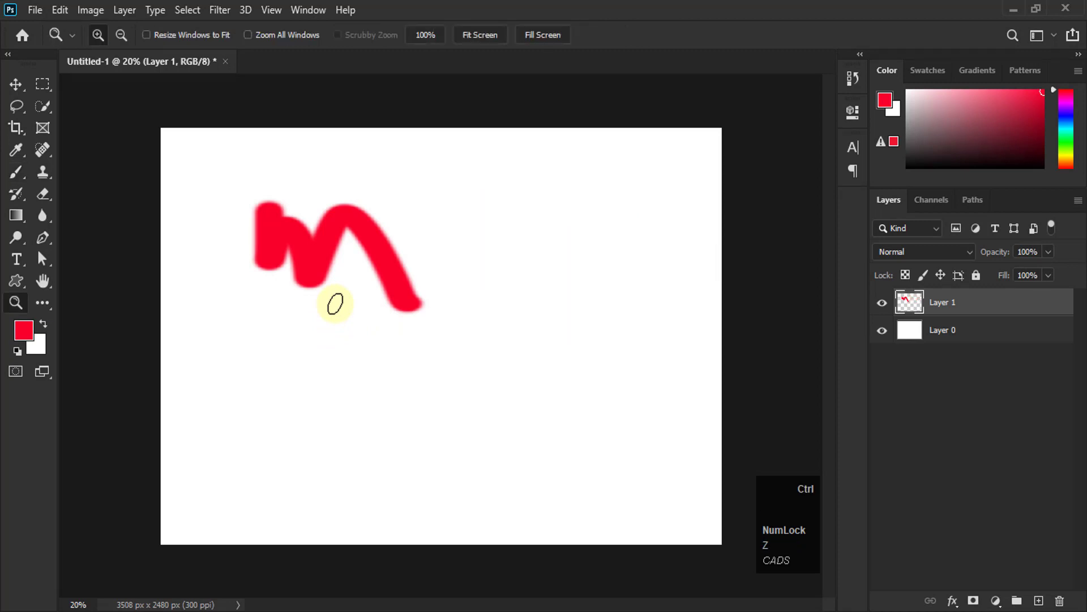
{"action": "key", "text": "ctrl+z"}
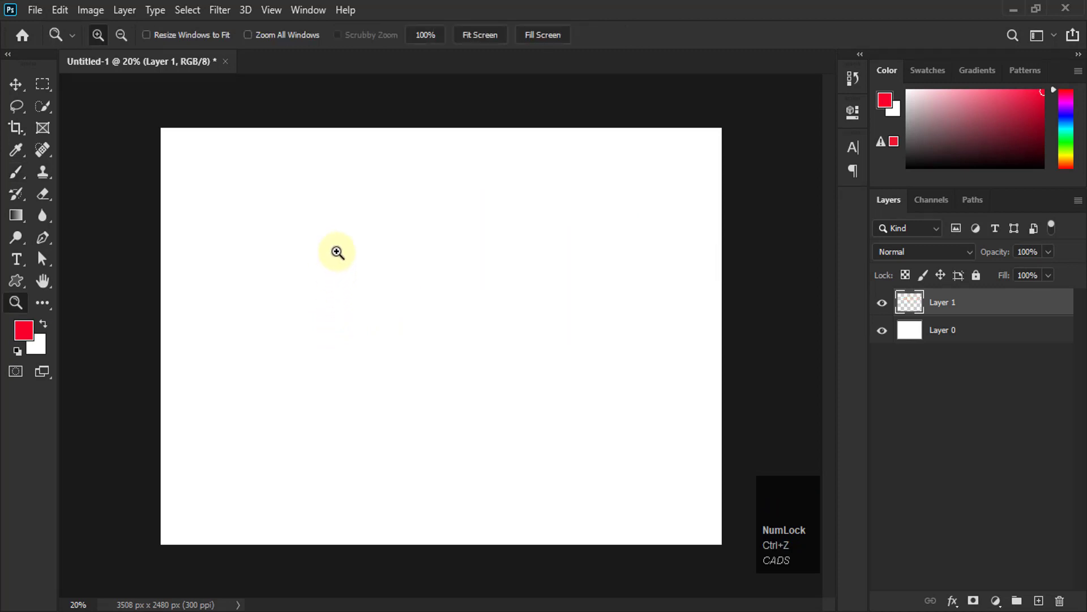
{"action": "key", "text": "b"}
Step: Enlarge the brush to 472 px with 26% hardness, narrow its tip to a thin ellipse, and test a red zigzag stroke
{"action": "left_click_drag", "start_coordinate": [347, 245], "coordinate": [480, 397]}
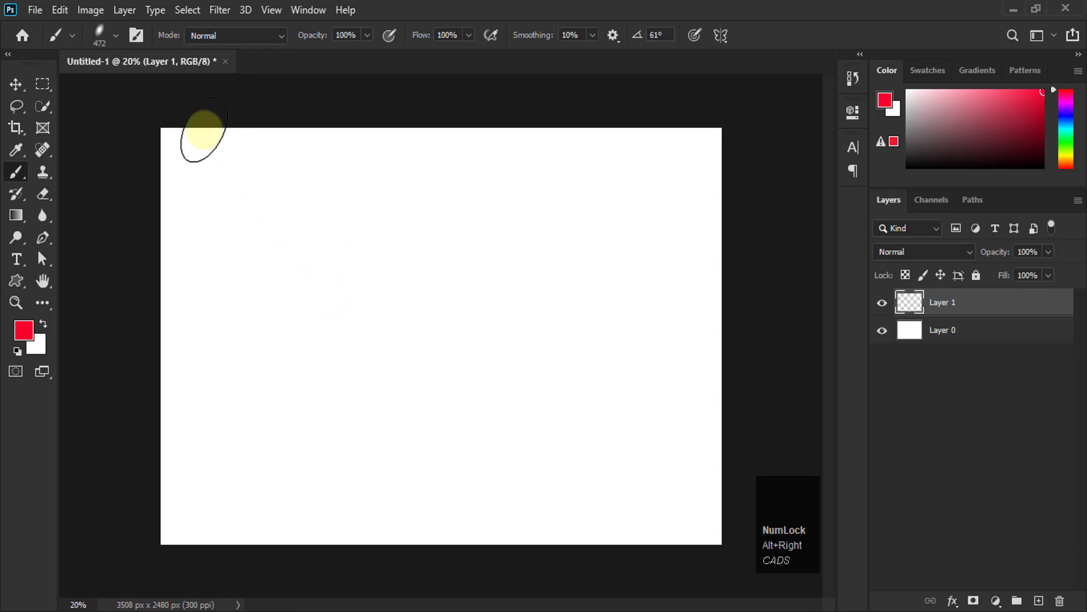
{"action": "left_click", "coordinate": [108, 53]}
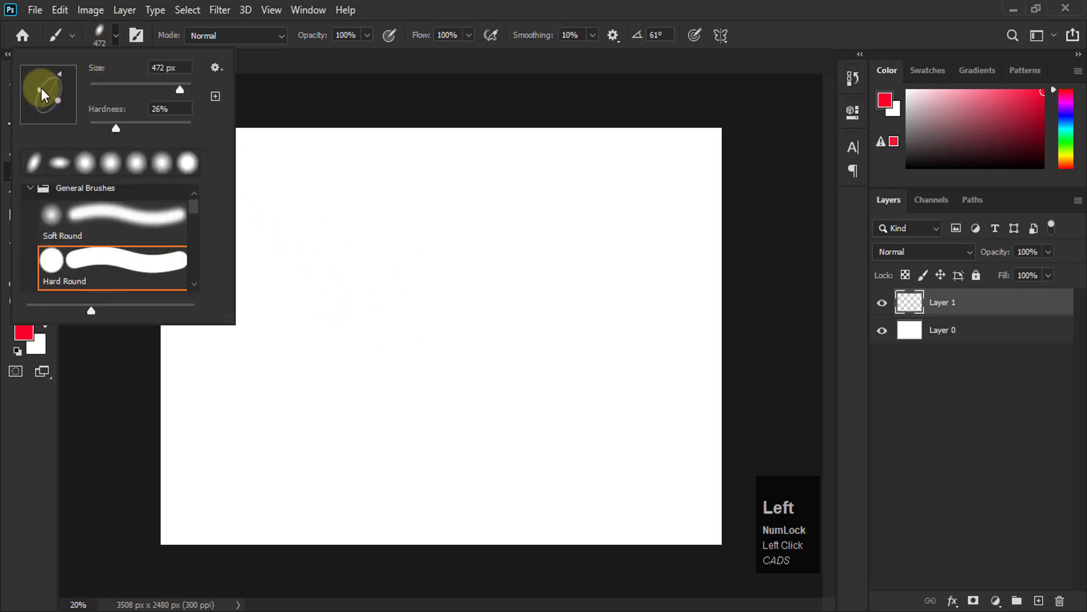
{"action": "left_click_drag", "start_coordinate": [44, 94], "coordinate": [52, 101]}
{"action": "mouse_move", "coordinate": [316, 236]}
{"action": "left_mouse_down"}
{"action": "mouse_move", "coordinate": [337, 345]}
{"action": "mouse_move", "coordinate": [333, 315]}
{"action": "mouse_move", "coordinate": [368, 250]}
{"action": "mouse_move", "coordinate": [401, 284]}
{"action": "mouse_move", "coordinate": [421, 334]}
{"action": "mouse_move", "coordinate": [351, 360]}
{"action": "left_mouse_up"}
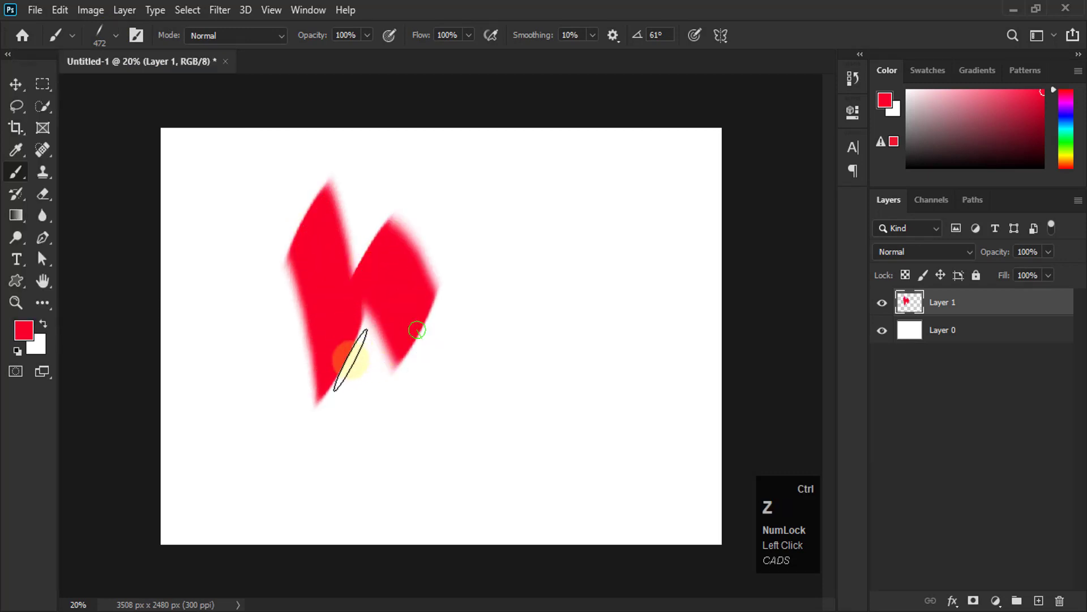
Step: Undo the red calligraphic stroke and add a new empty layer above Layer 0
{"action": "key", "text": "ctrl+z"}
{"action": "key", "text": "ctrl+z"}
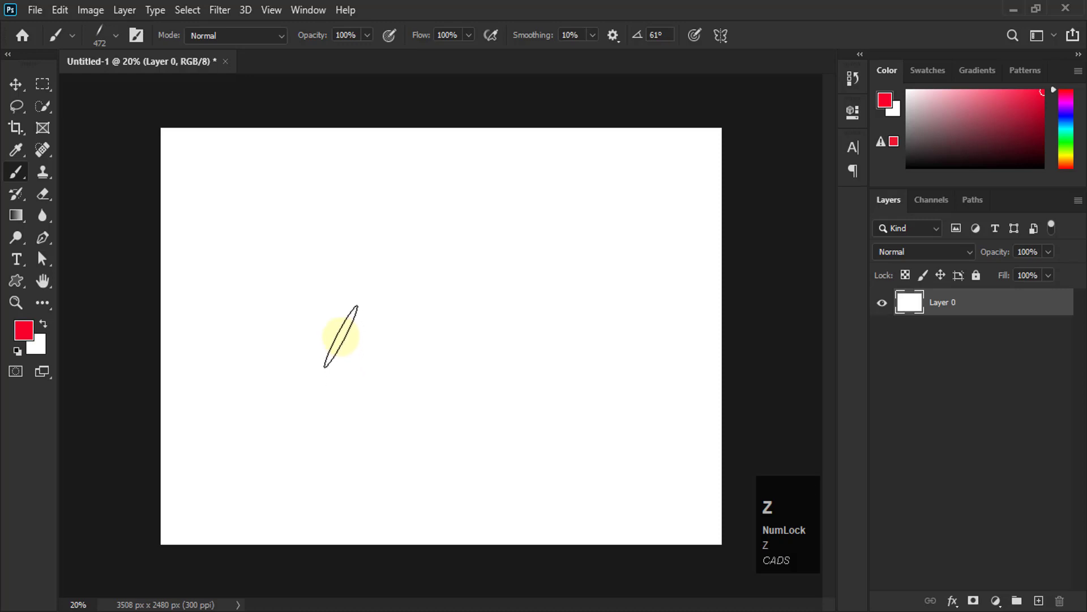
{"action": "left_click", "coordinate": [1040, 601]}
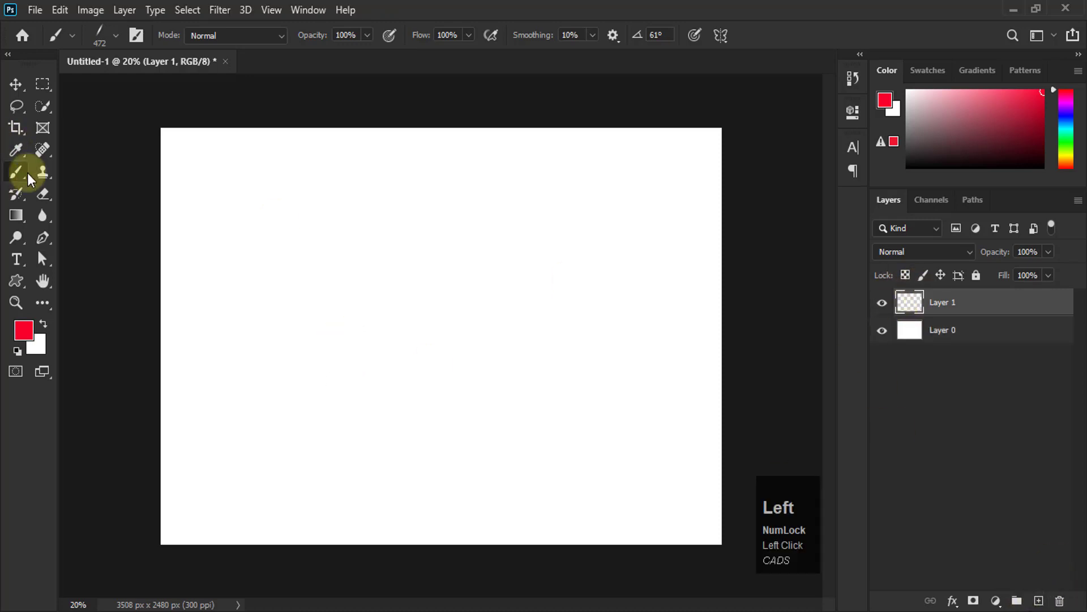
Step: Restore the brush tip to a round shape and set its angle to -4°
{"action": "left_click", "coordinate": [115, 35]}
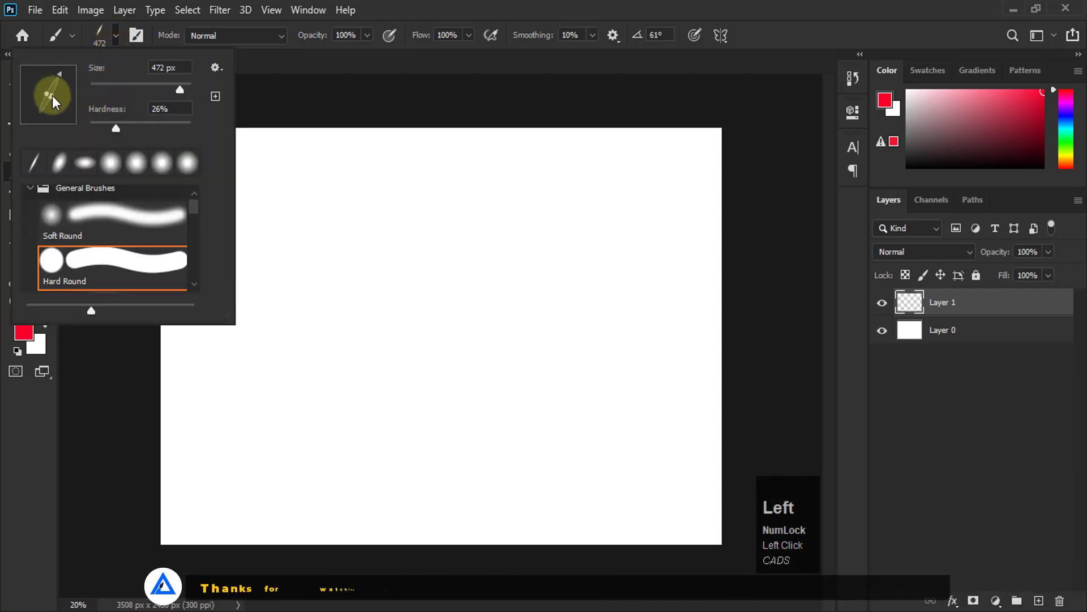
{"action": "mouse_move", "coordinate": [52, 95]}
{"action": "left_mouse_down"}
{"action": "mouse_move", "coordinate": [77, 80]}
{"action": "mouse_move", "coordinate": [71, 98]}
{"action": "left_mouse_up"}
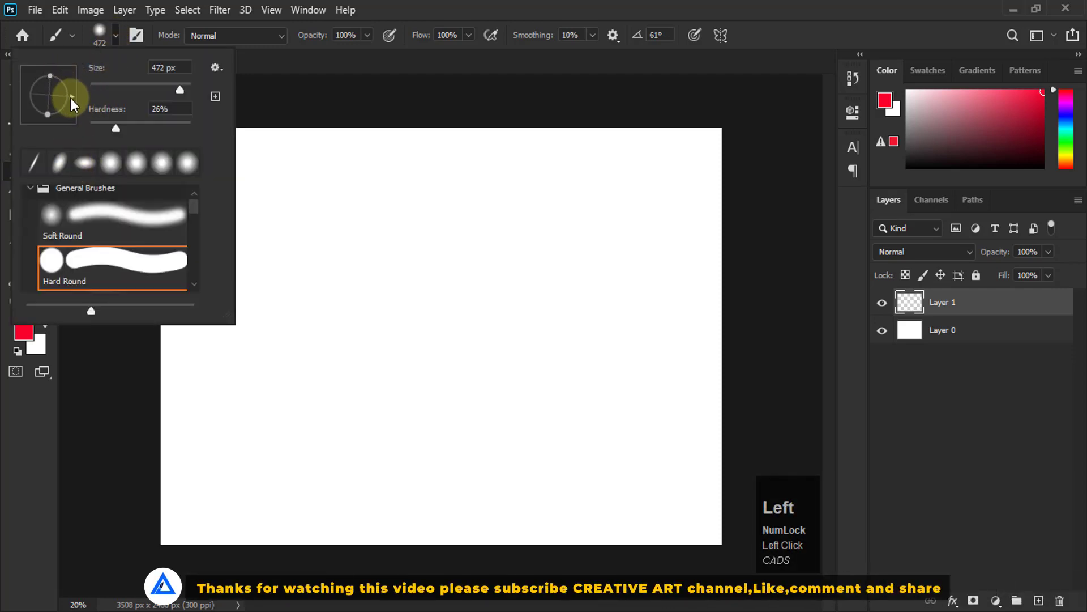
{"action": "left_click", "coordinate": [501, 10]}
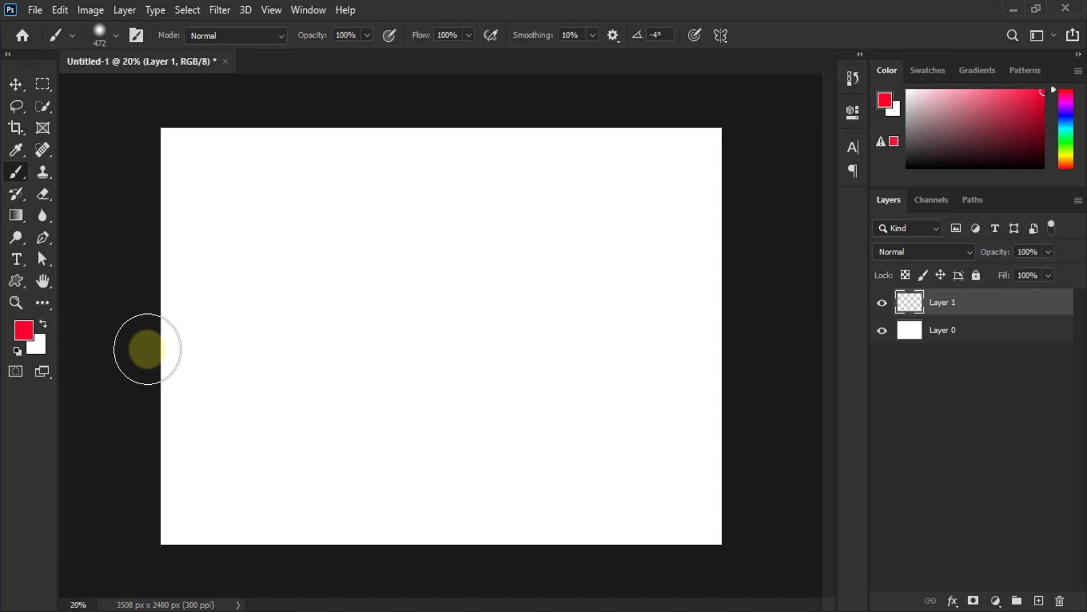
Step: Set the brush to 100% hardness and 143 px, and paint a red scribble running diagonally down across Layer 1
{"action": "left_click", "coordinate": [116, 33]}
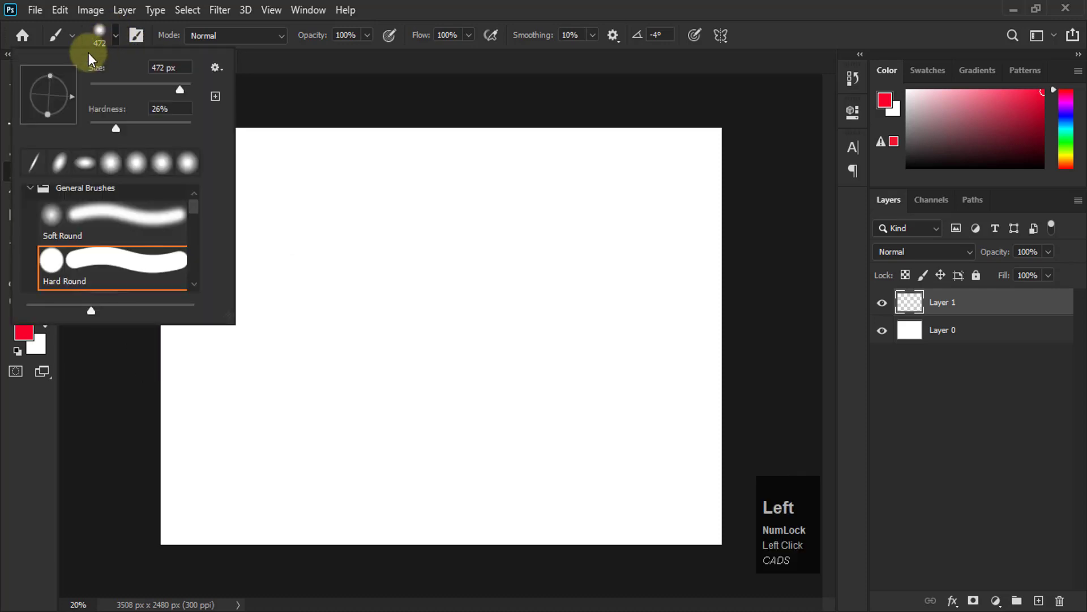
{"action": "left_click_drag", "start_coordinate": [117, 127], "coordinate": [209, 132]}
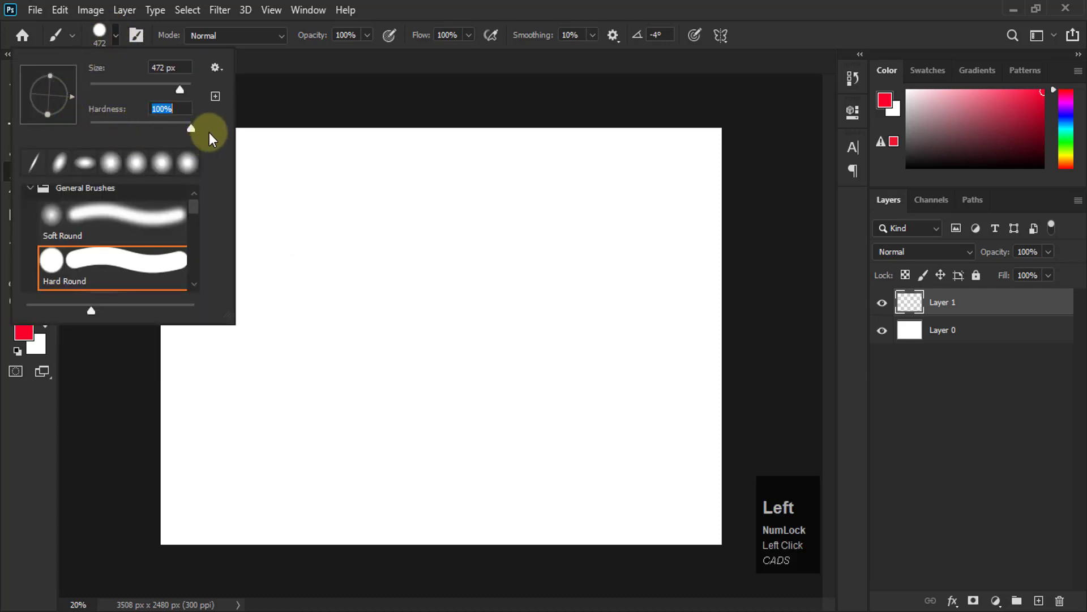
{"action": "left_click_drag", "start_coordinate": [186, 90], "coordinate": [148, 90]}
{"action": "left_click", "coordinate": [423, 47]}
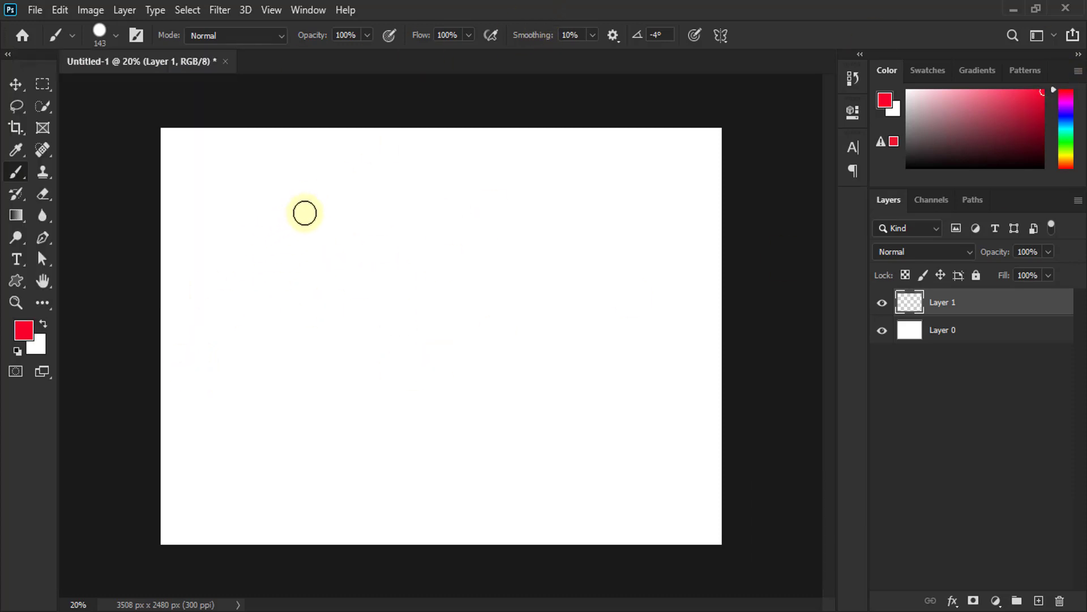
{"action": "mouse_move", "coordinate": [289, 217]}
{"action": "left_mouse_down"}
{"action": "mouse_move", "coordinate": [323, 212]}
{"action": "mouse_move", "coordinate": [323, 231]}
{"action": "mouse_move", "coordinate": [384, 233]}
{"action": "mouse_move", "coordinate": [337, 254]}
{"action": "mouse_move", "coordinate": [388, 264]}
{"action": "mouse_move", "coordinate": [323, 295]}
{"action": "mouse_move", "coordinate": [395, 316]}
{"action": "mouse_move", "coordinate": [356, 338]}
{"action": "mouse_move", "coordinate": [436, 334]}
{"action": "mouse_move", "coordinate": [474, 354]}
{"action": "mouse_move", "coordinate": [465, 387]}
{"action": "mouse_move", "coordinate": [553, 395]}
{"action": "mouse_move", "coordinate": [609, 411]}
{"action": "left_mouse_up"}
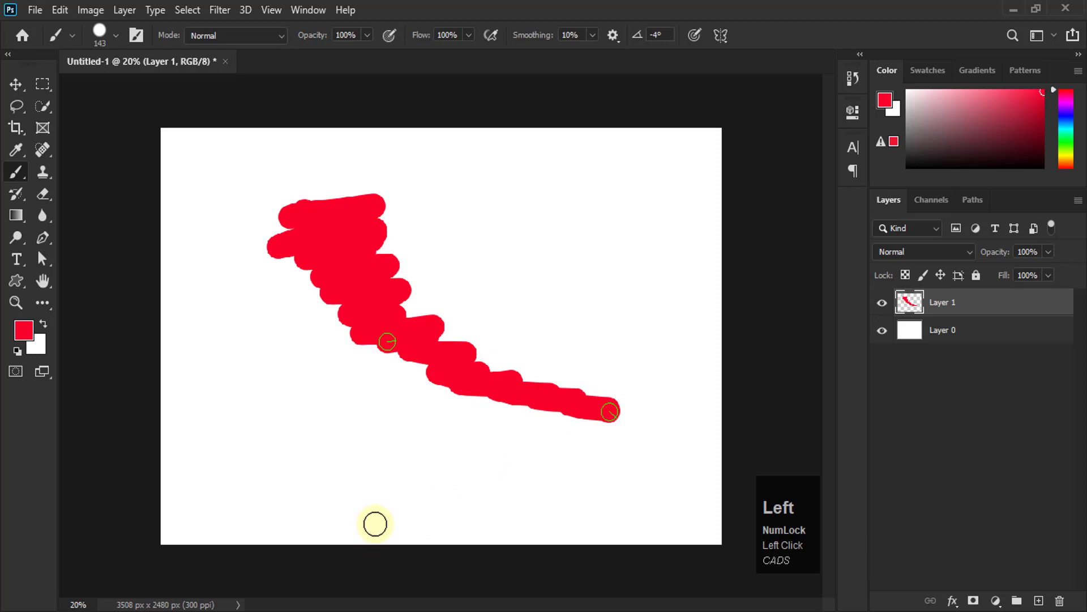
Step: Open the Fill settings for Layer 1 and enable Preserve Transparency
{"action": "left_click", "coordinate": [907, 336]}
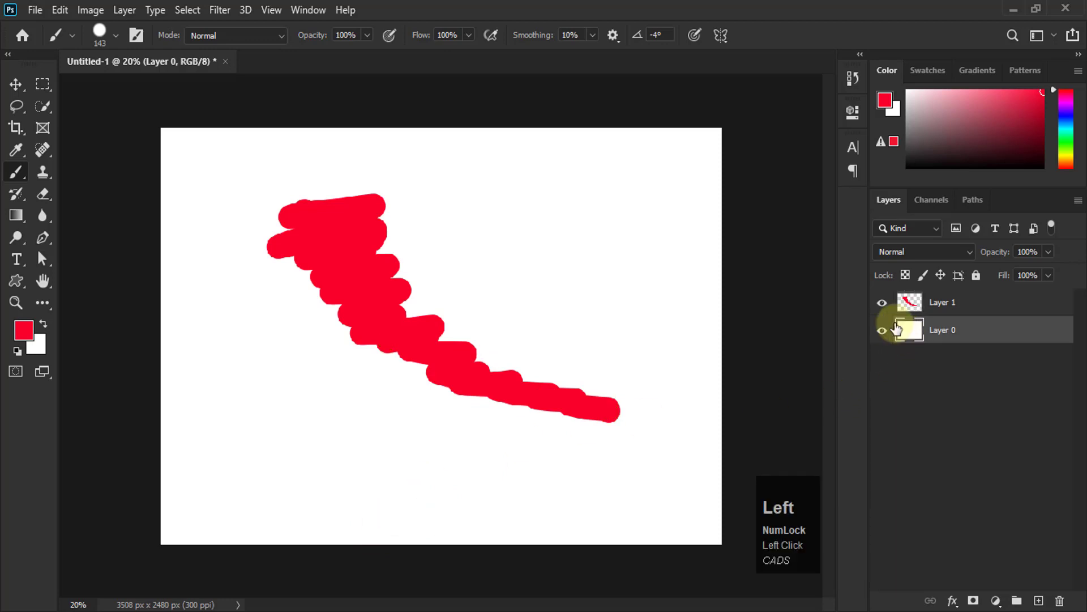
{"action": "left_click", "coordinate": [907, 306]}
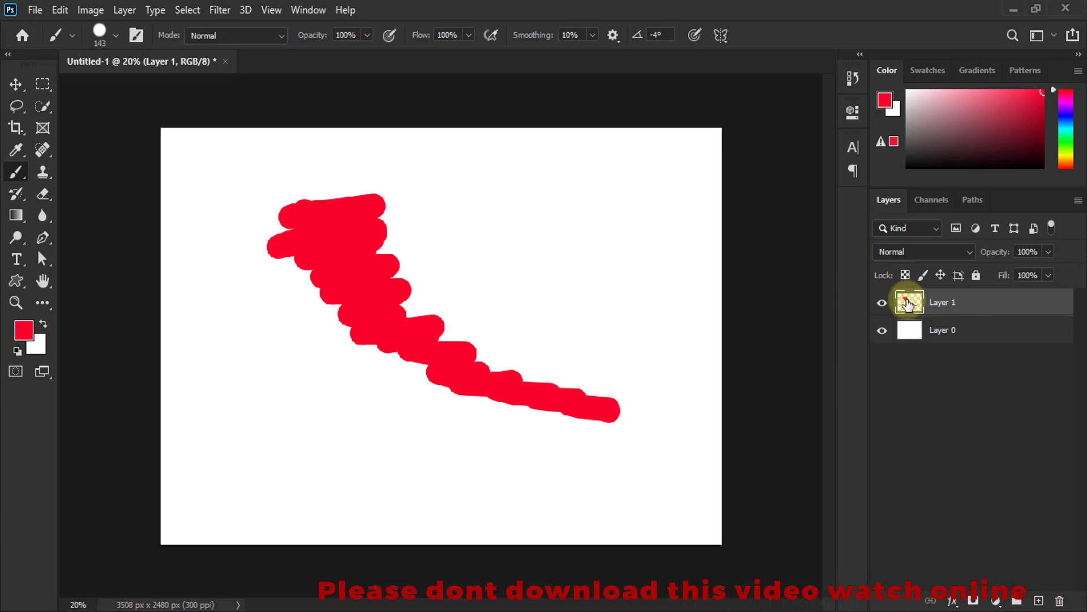
{"action": "left_click", "coordinate": [59, 11]}
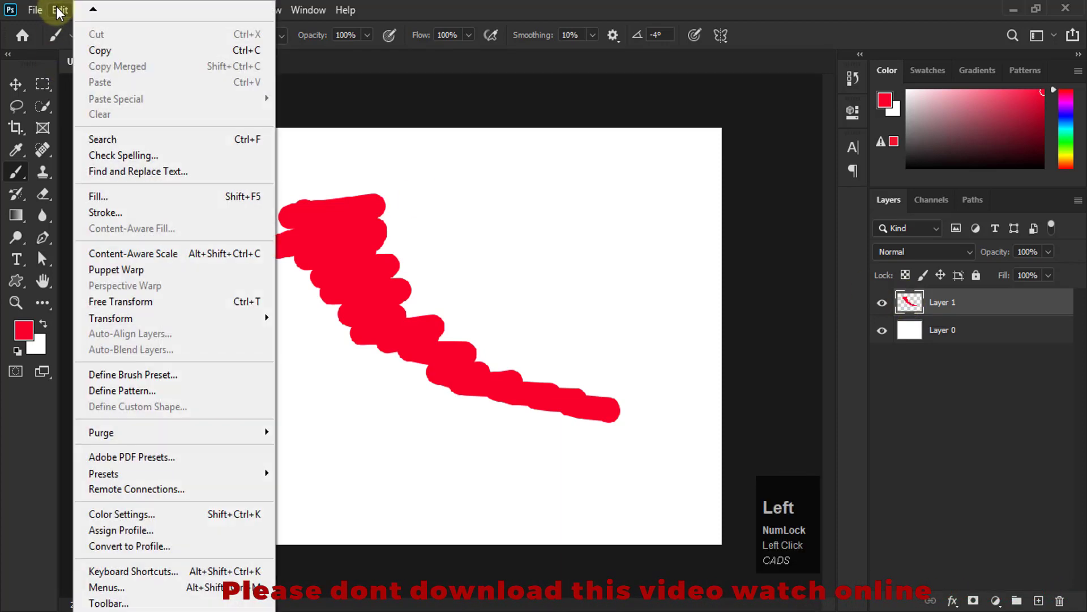
{"action": "left_click", "coordinate": [97, 197]}
{"action": "left_click_drag", "start_coordinate": [547, 121], "coordinate": [638, 101]}
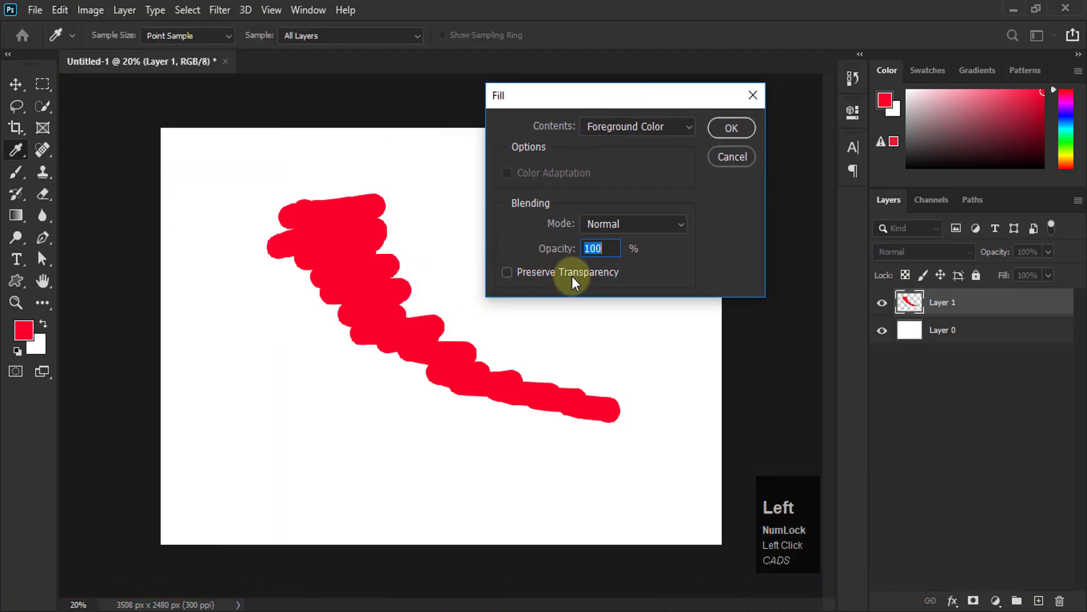
{"action": "left_click", "coordinate": [510, 273]}
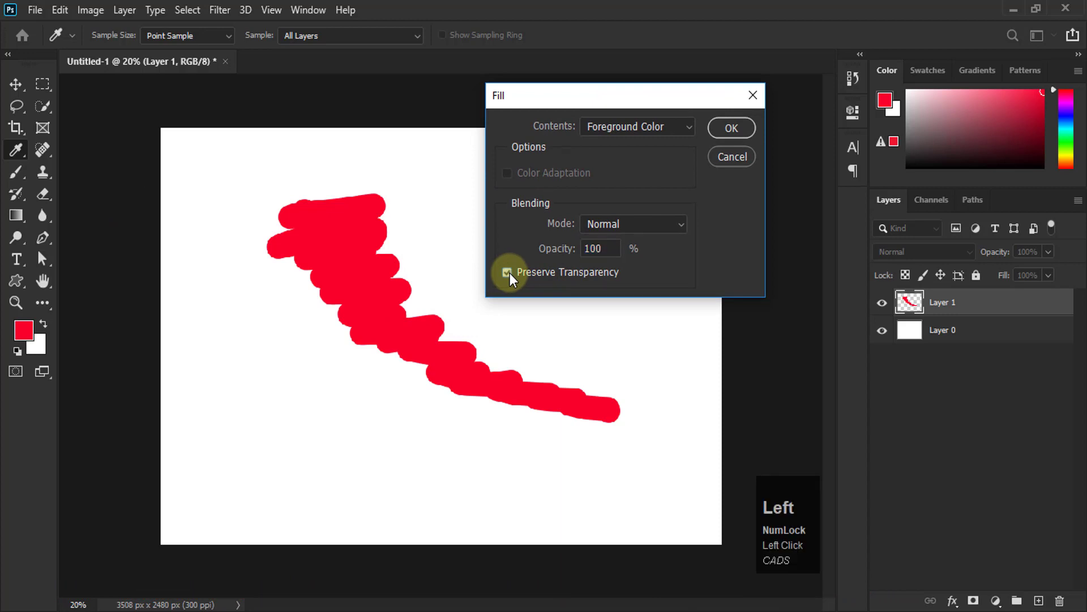
Step: Choose a custom fully saturated blue with hue 240° as the fill content and apply it to the scribble on Layer 1
{"action": "left_click", "coordinate": [670, 127]}
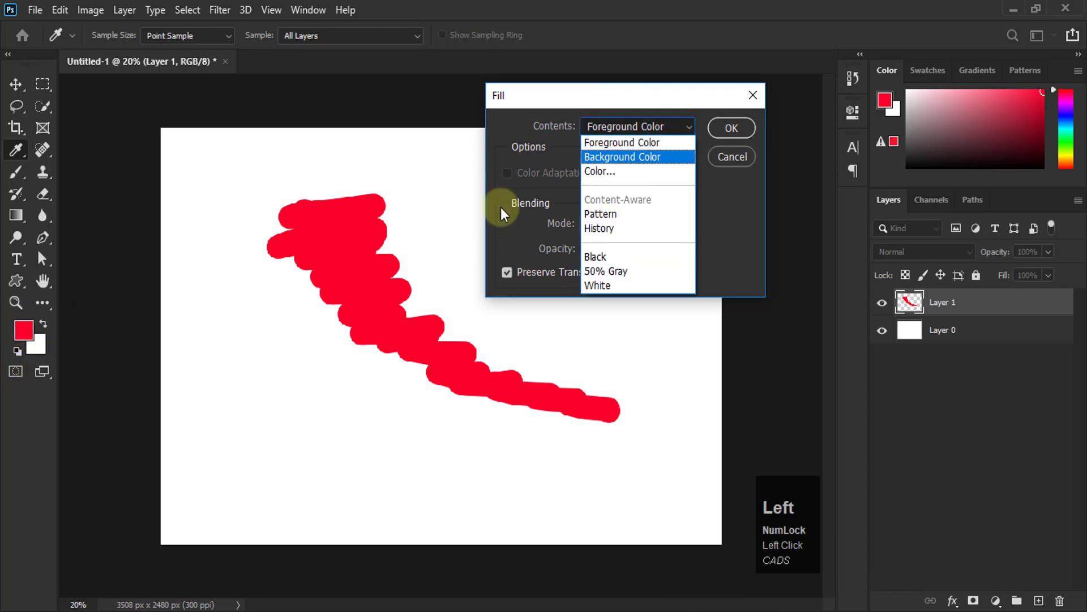
{"action": "left_click", "coordinate": [593, 172]}
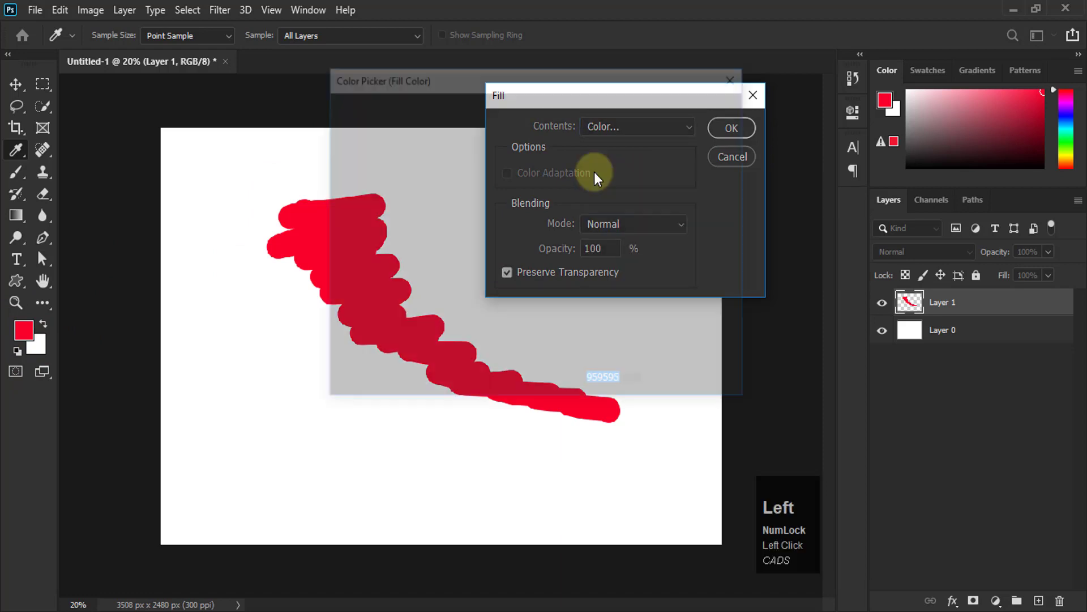
{"action": "left_click_drag", "start_coordinate": [504, 79], "coordinate": [715, 106]}
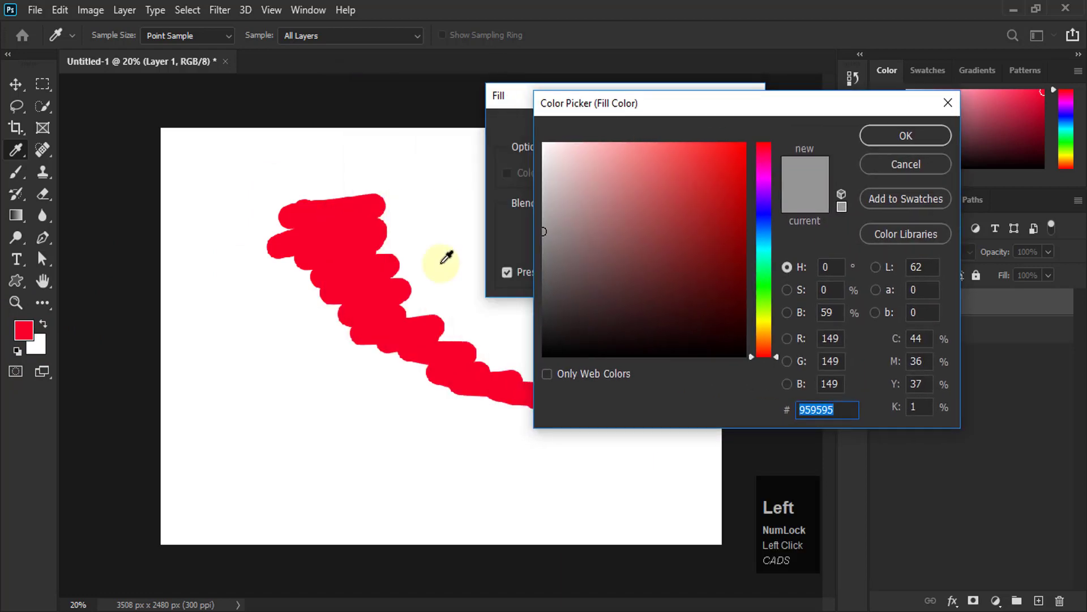
{"action": "mouse_move", "coordinate": [763, 186]}
{"action": "left_mouse_down"}
{"action": "mouse_move", "coordinate": [761, 223]}
{"action": "mouse_move", "coordinate": [765, 214]}
{"action": "left_mouse_up"}
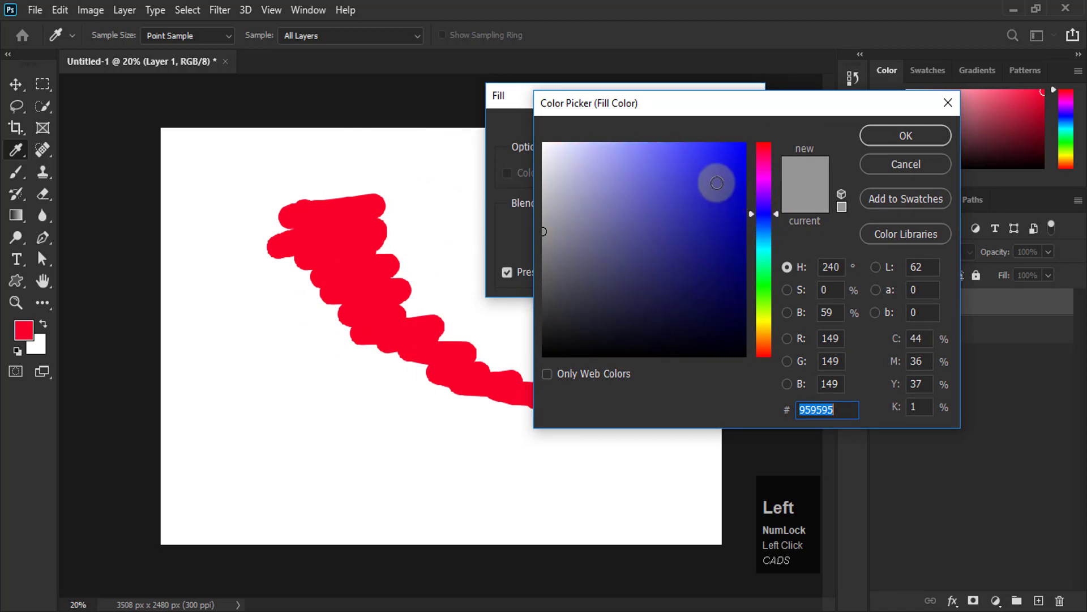
{"action": "left_click_drag", "start_coordinate": [714, 182], "coordinate": [747, 141]}
{"action": "left_click", "coordinate": [942, 136]}
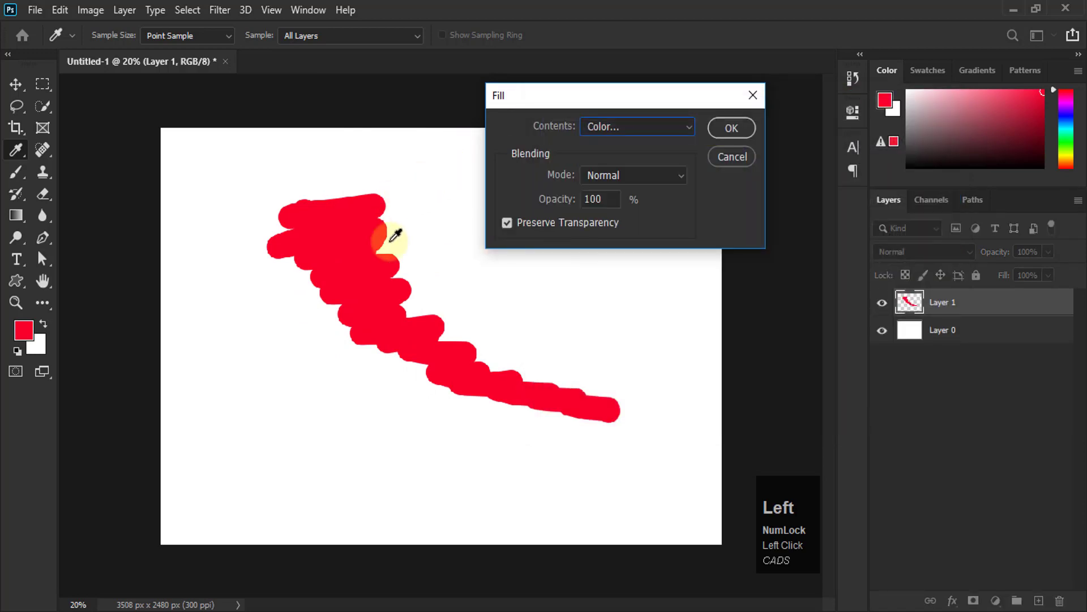
{"action": "left_click", "coordinate": [732, 127]}
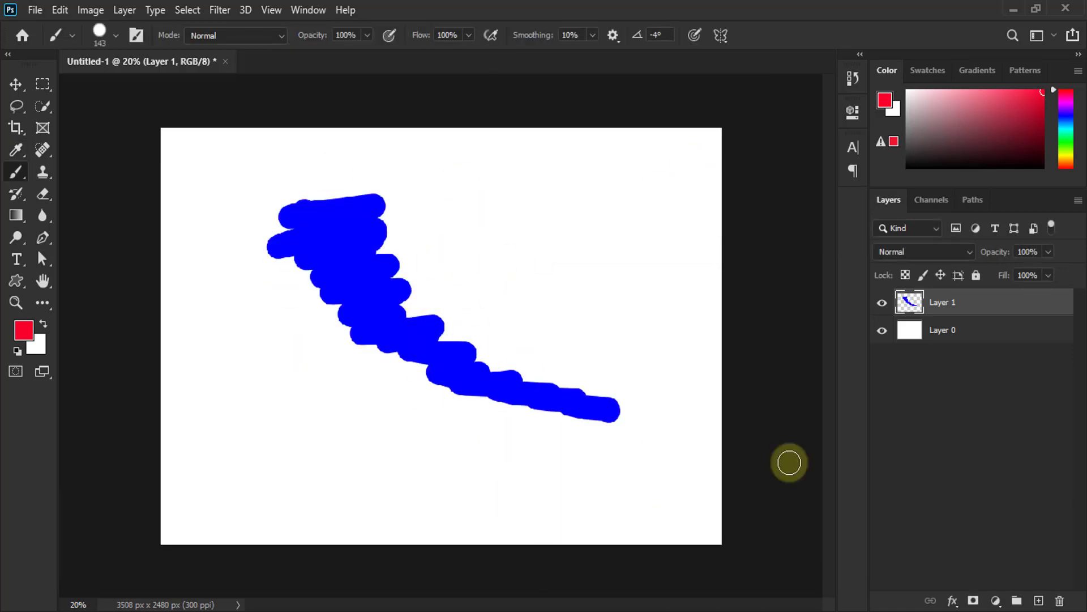
Step: Select Layer 0, hide it to examine the scribble over transparency, and show it again
{"action": "left_click", "coordinate": [891, 332]}
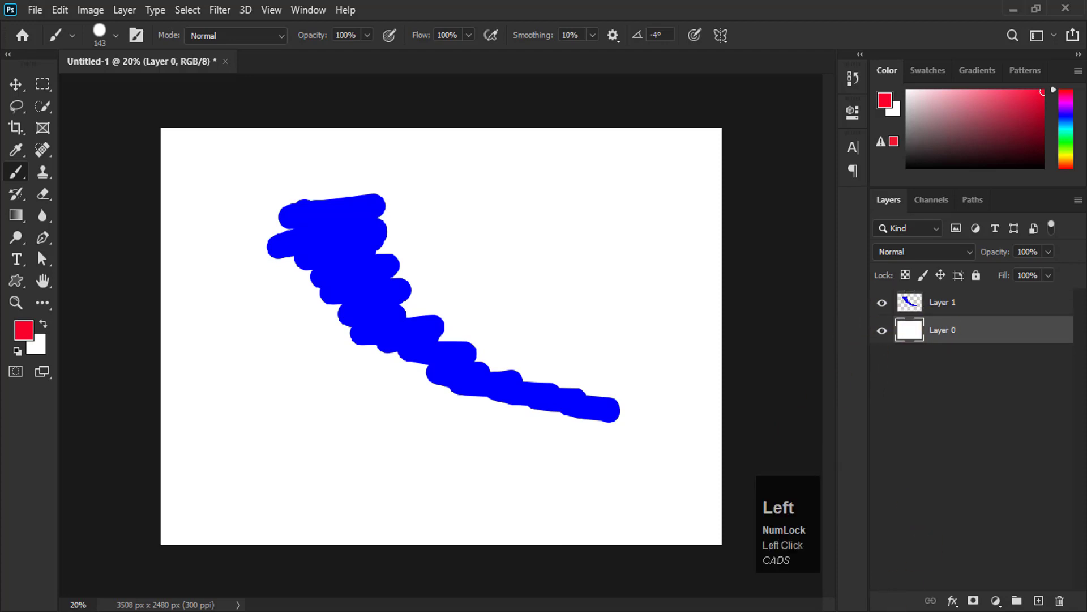
{"action": "left_click", "coordinate": [881, 334]}
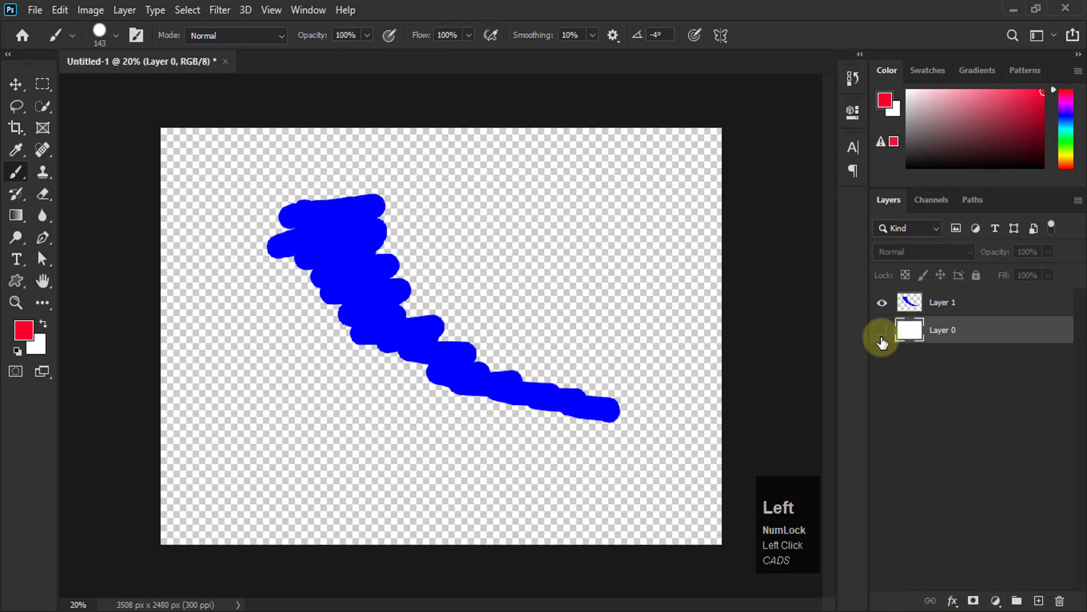
{"action": "left_click", "coordinate": [882, 335]}
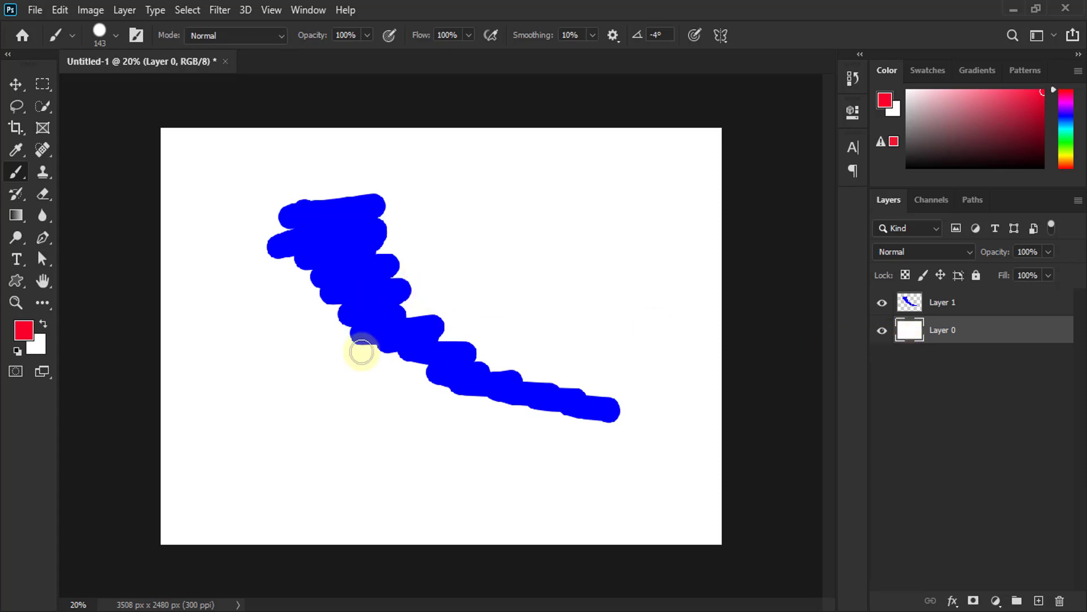
Step: Undo the blue fill, the red scribble and the added layer, and switch to the Pencil tool
{"action": "key", "text": "ctrl+z"}
{"action": "key", "text": "ctrl+z"}
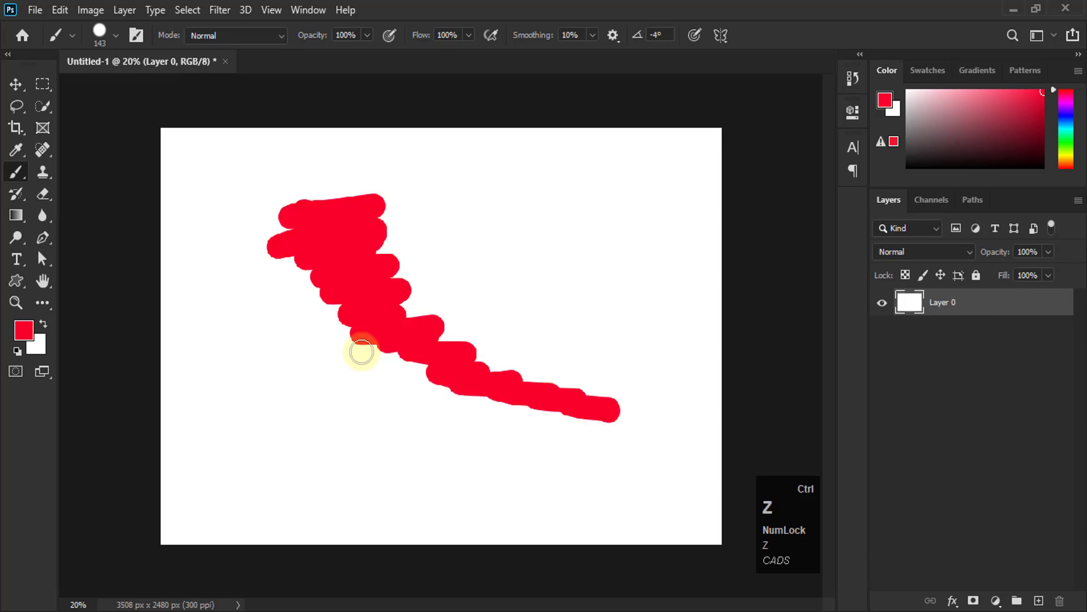
{"action": "left_click", "coordinate": [15, 174]}
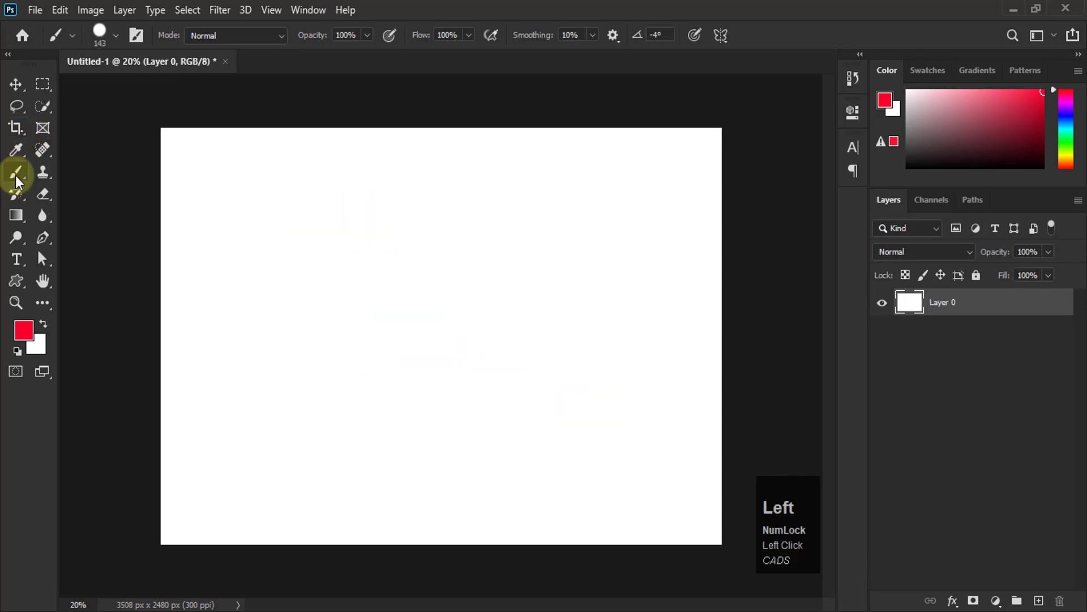
{"action": "left_click", "coordinate": [61, 186]}
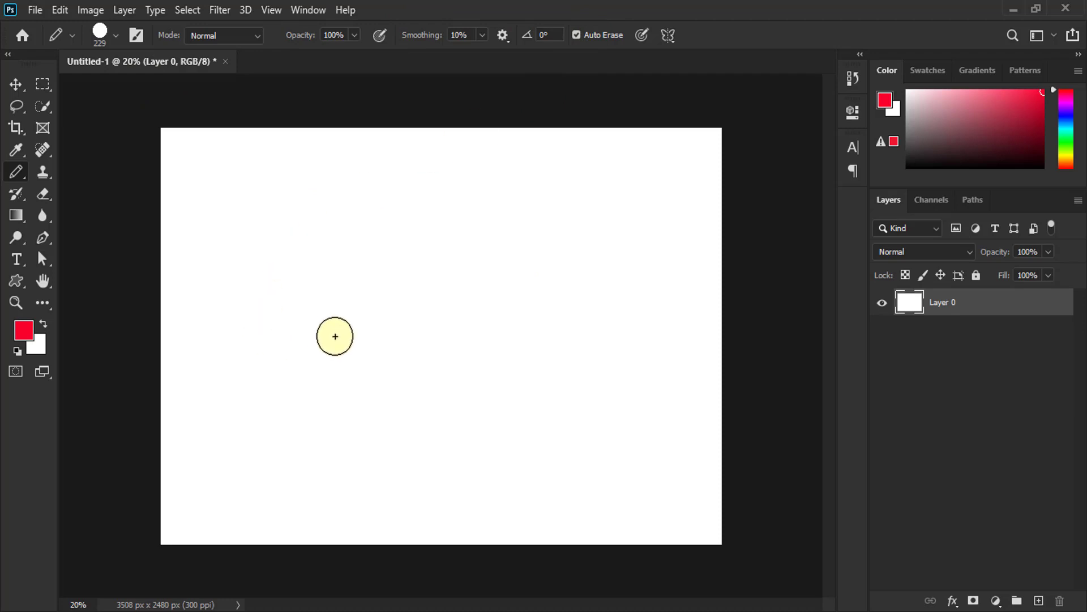
Step: Draw a red flower with a stem, side leaves and a petalled blossom on Layer 0 using the Pencil at 80 px
{"action": "mouse_move", "coordinate": [439, 285]}
{"action": "left_mouse_down"}
{"action": "mouse_move", "coordinate": [420, 294]}
{"action": "mouse_move", "coordinate": [490, 296]}
{"action": "mouse_move", "coordinate": [453, 306]}
{"action": "mouse_move", "coordinate": [442, 296]}
{"action": "mouse_move", "coordinate": [405, 327]}
{"action": "left_mouse_up"}
{"action": "mouse_move", "coordinate": [384, 247]}
{"action": "left_mouse_down"}
{"action": "mouse_move", "coordinate": [409, 324]}
{"action": "mouse_move", "coordinate": [411, 436]}
{"action": "mouse_move", "coordinate": [459, 369]}
{"action": "left_mouse_up"}
{"action": "left_click_drag", "start_coordinate": [391, 396], "coordinate": [359, 356]}
{"action": "mouse_move", "coordinate": [431, 356]}
{"action": "left_mouse_down"}
{"action": "mouse_move", "coordinate": [447, 298]}
{"action": "mouse_move", "coordinate": [344, 287]}
{"action": "left_mouse_up"}
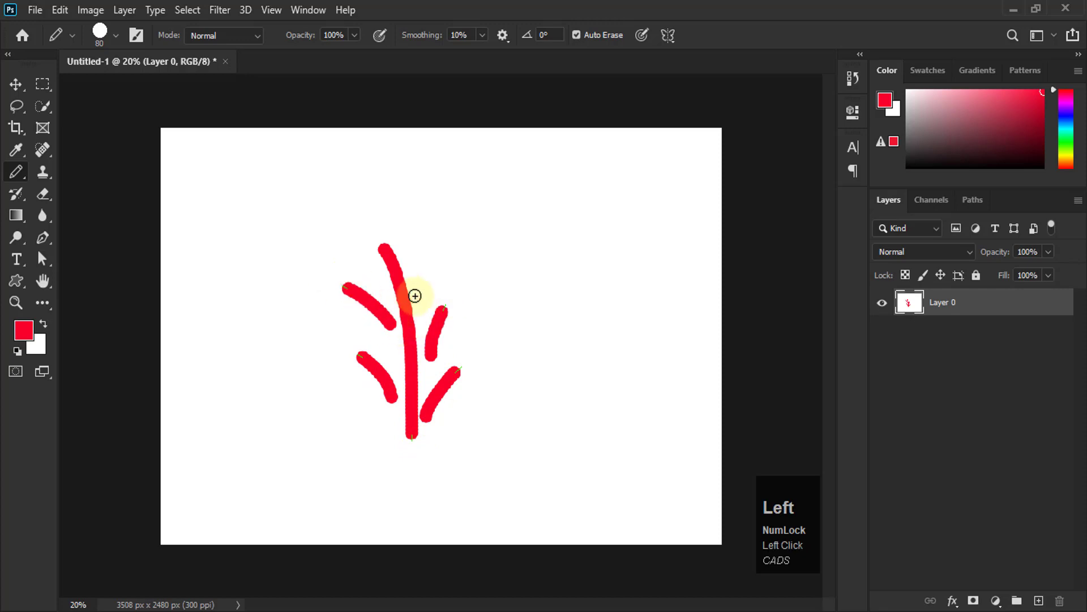
{"action": "left_click_drag", "start_coordinate": [422, 294], "coordinate": [433, 251]}
{"action": "mouse_move", "coordinate": [379, 176]}
{"action": "left_mouse_down"}
{"action": "mouse_move", "coordinate": [311, 177]}
{"action": "mouse_move", "coordinate": [293, 212]}
{"action": "mouse_move", "coordinate": [336, 211]}
{"action": "mouse_move", "coordinate": [341, 197]}
{"action": "mouse_move", "coordinate": [333, 224]}
{"action": "mouse_move", "coordinate": [352, 254]}
{"action": "mouse_move", "coordinate": [370, 207]}
{"action": "mouse_move", "coordinate": [391, 235]}
{"action": "mouse_move", "coordinate": [425, 210]}
{"action": "mouse_move", "coordinate": [404, 188]}
{"action": "mouse_move", "coordinate": [439, 165]}
{"action": "mouse_move", "coordinate": [418, 148]}
{"action": "mouse_move", "coordinate": [387, 152]}
{"action": "mouse_move", "coordinate": [376, 193]}
{"action": "mouse_move", "coordinate": [374, 183]}
{"action": "mouse_move", "coordinate": [357, 187]}
{"action": "mouse_move", "coordinate": [358, 200]}
{"action": "mouse_move", "coordinate": [375, 187]}
{"action": "left_mouse_up"}
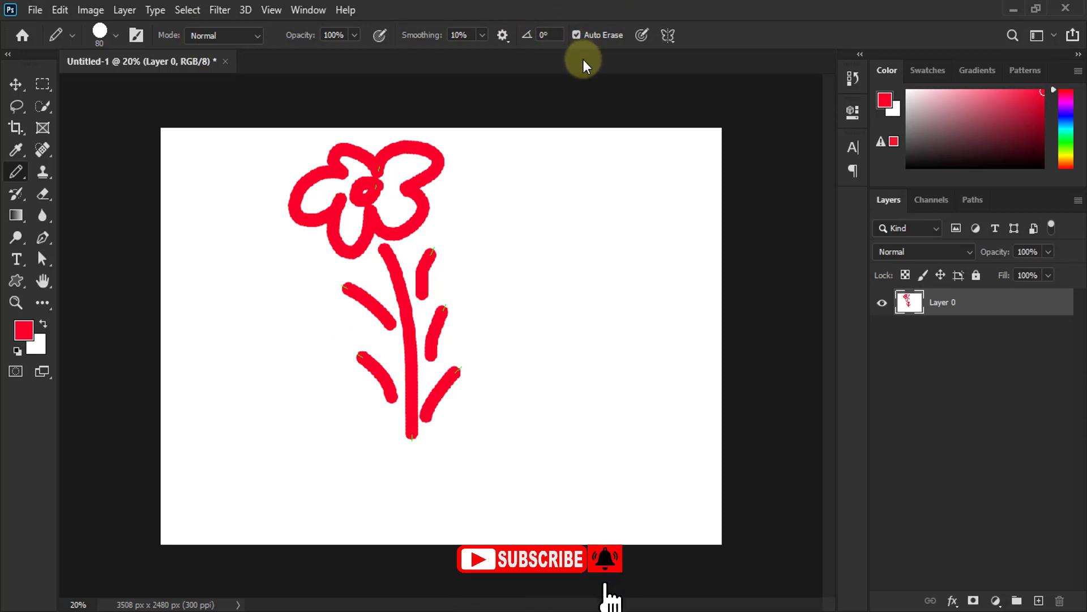
Step: Undo all the pencil strokes of the red flower to clear the canvas
{"action": "key", "text": "ctrl+z"}
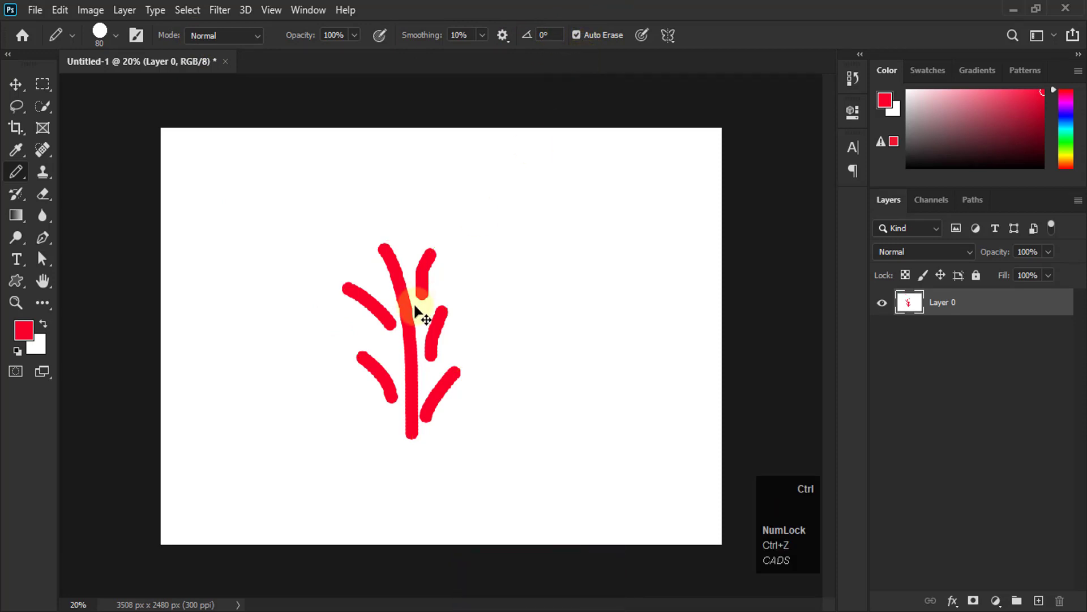
{"action": "key", "text": "ctrl+z"}
{"action": "key", "text": "ctrl+z"}
{"action": "key", "text": "ctrl+z"}
{"action": "key", "text": "ctrl+z"}
{"action": "key", "text": "ctrl+z"}
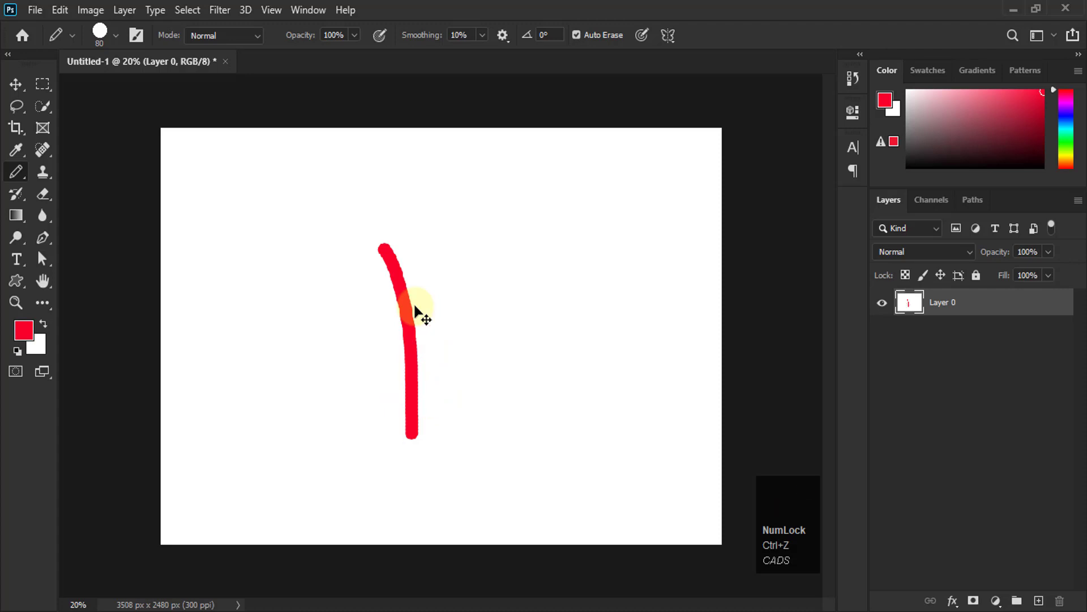
{"action": "key", "text": "ctrl+z"}
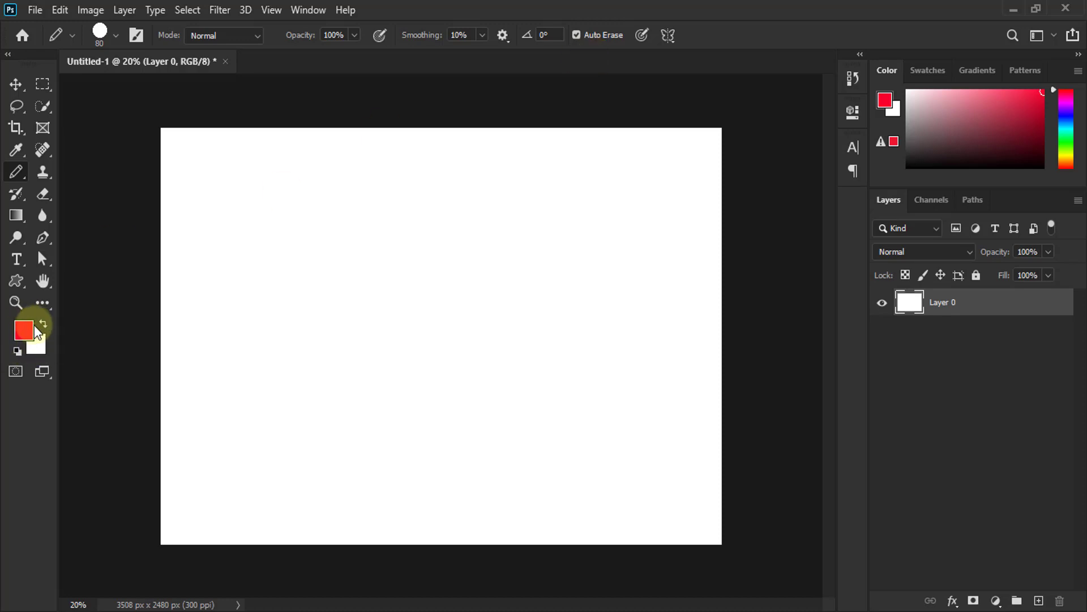
Step: Set the background color to a bright, fully saturated blue
{"action": "left_click", "coordinate": [37, 345]}
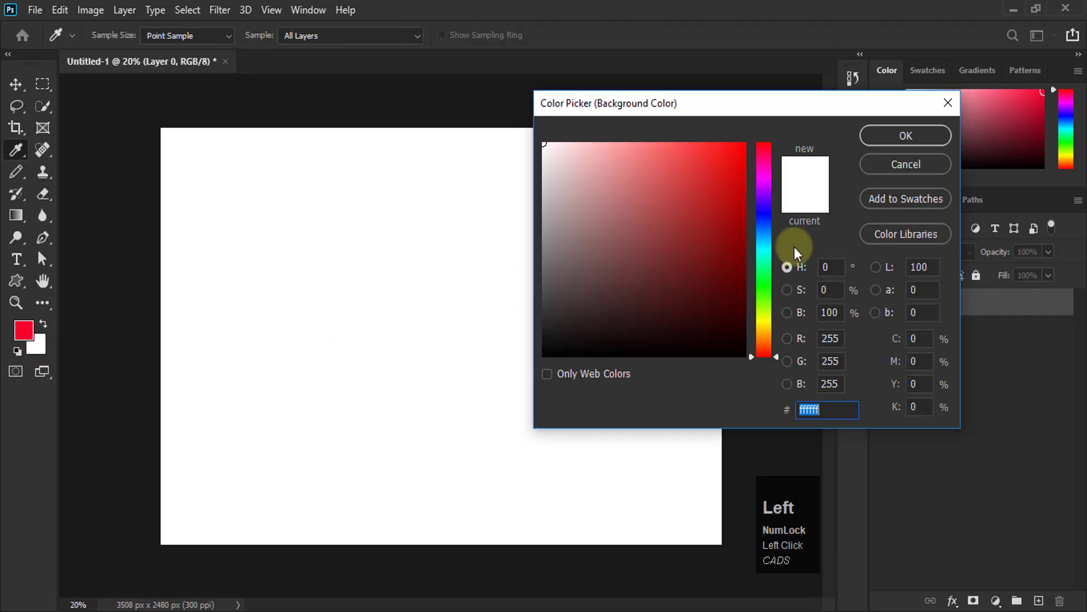
{"action": "left_click", "coordinate": [766, 216]}
{"action": "left_click", "coordinate": [744, 145]}
{"action": "left_click", "coordinate": [906, 136]}
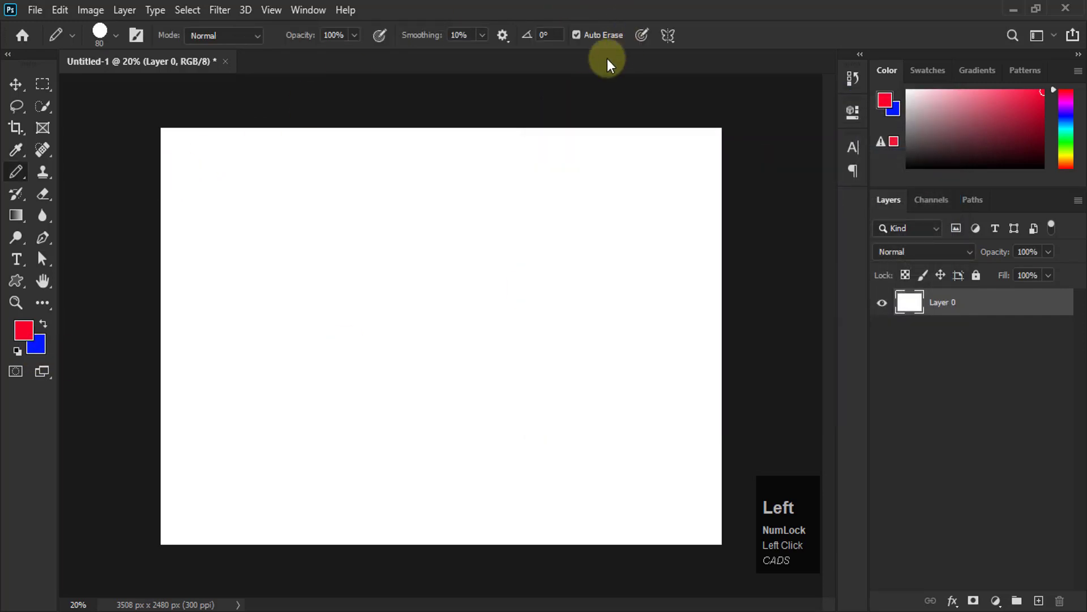
Step: Turn off Auto Erase and paint large overlapping red dabs on Layer 0 with the Pencil at 1320 px
{"action": "left_click", "coordinate": [584, 36]}
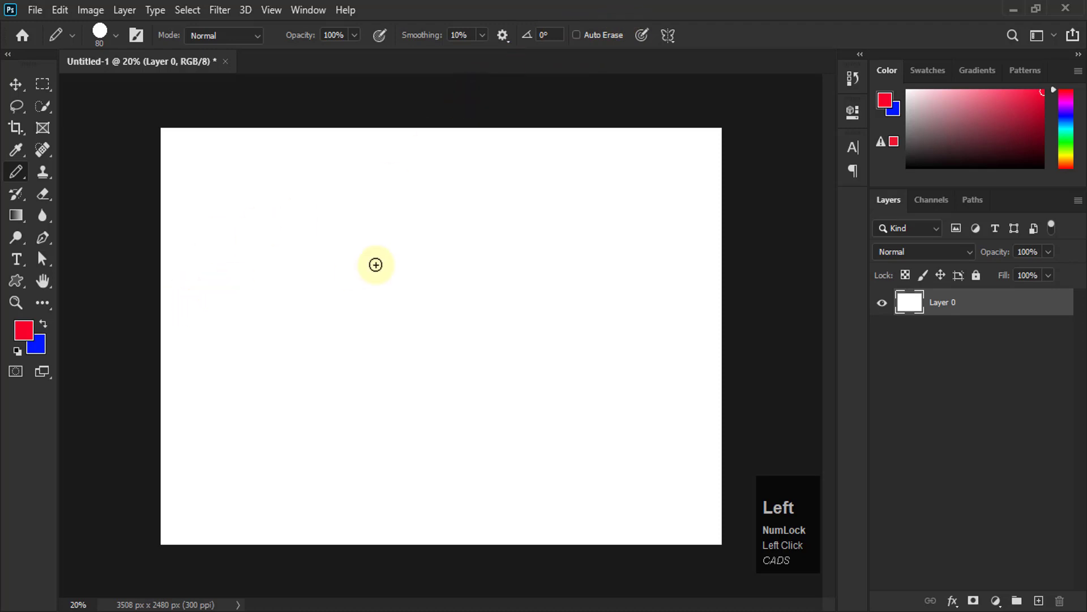
{"action": "left_click_drag", "start_coordinate": [352, 239], "coordinate": [474, 270]}
{"action": "mouse_move", "coordinate": [374, 261]}
{"action": "left_mouse_down"}
{"action": "mouse_move", "coordinate": [447, 262]}
{"action": "mouse_move", "coordinate": [377, 281]}
{"action": "mouse_move", "coordinate": [437, 291]}
{"action": "left_mouse_up"}
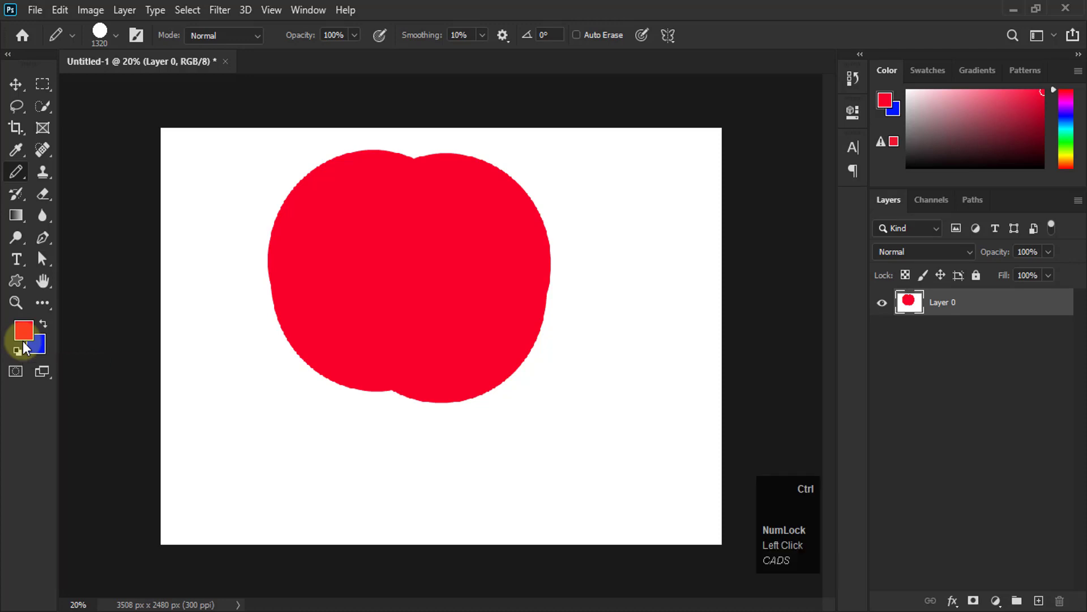
Step: Undo the large overlapping red dabs on Layer 0
{"action": "key", "text": "ctrl+z"}
{"action": "key", "text": "ctrl+z"}
{"action": "key", "text": "ctrl+z"}
{"action": "key", "text": "ctrl+z"}
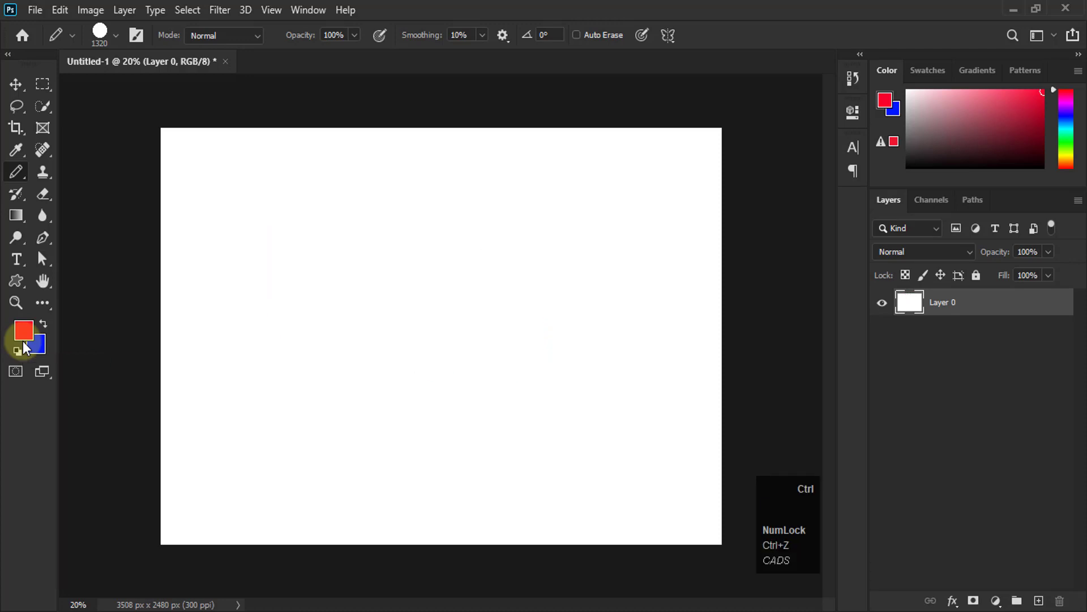
Step: Turn on Auto Erase and stamp overlapping 1320 px pencil dabs that alternate between red and blue
{"action": "left_click", "coordinate": [579, 35]}
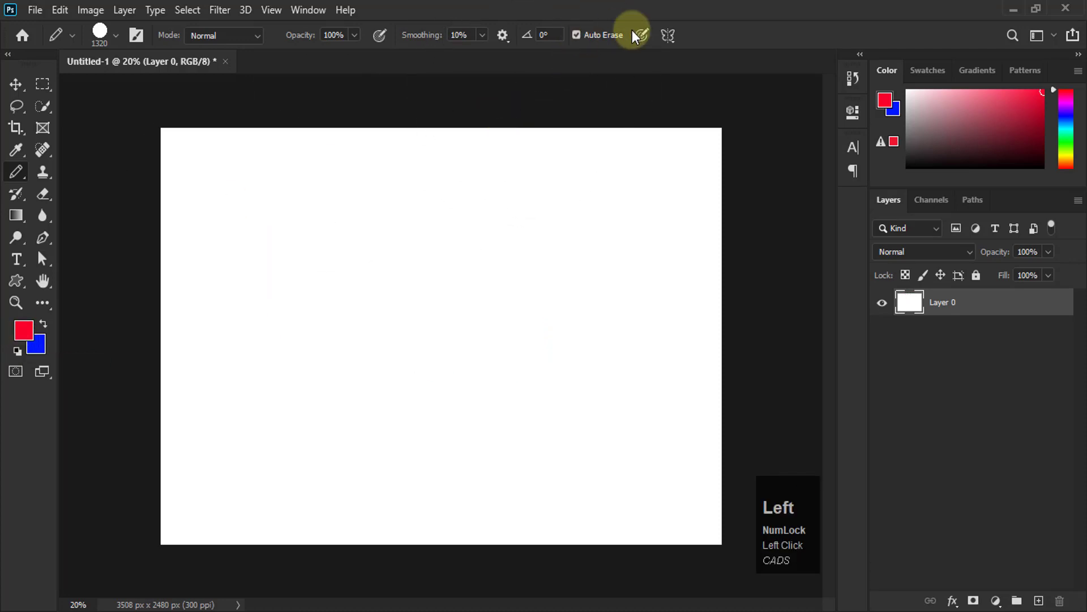
{"action": "left_click", "coordinate": [366, 255]}
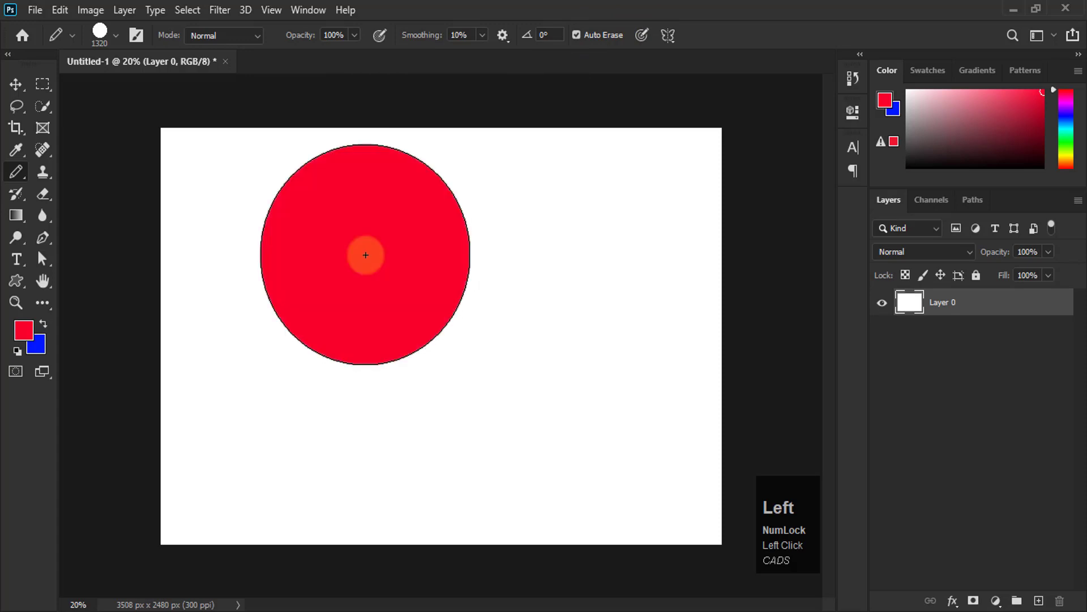
{"action": "left_click", "coordinate": [401, 253]}
{"action": "left_click", "coordinate": [372, 258]}
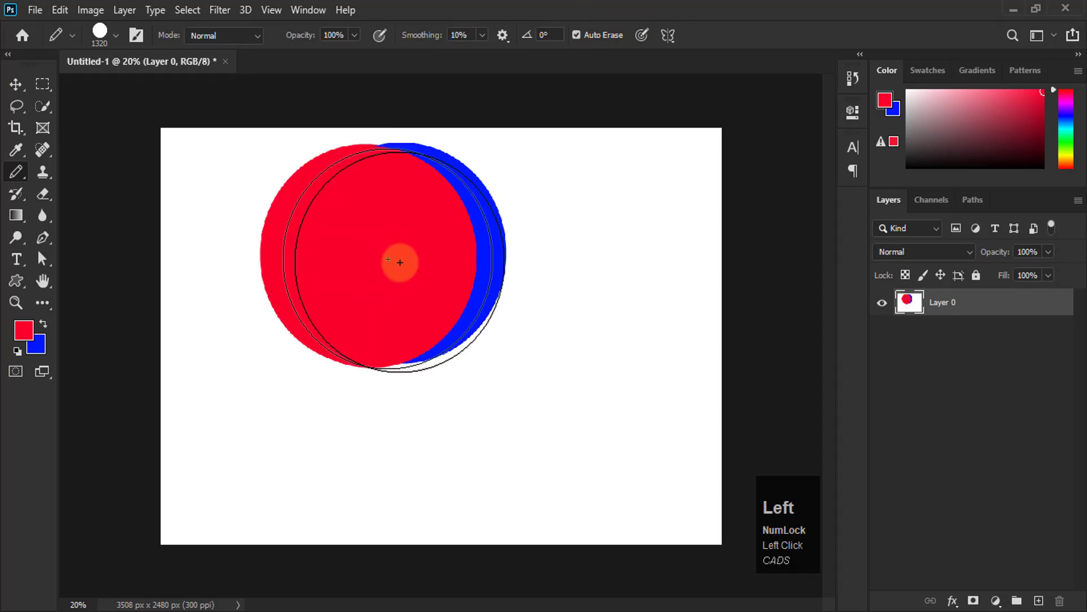
{"action": "left_click", "coordinate": [409, 260]}
{"action": "left_click", "coordinate": [376, 264]}
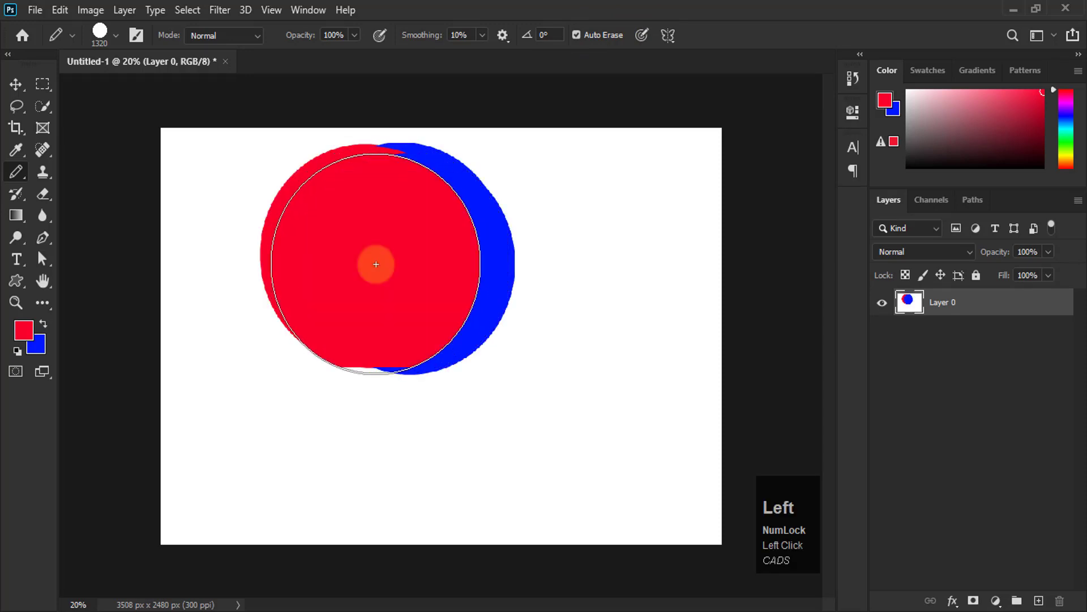
{"action": "left_click", "coordinate": [418, 276]}
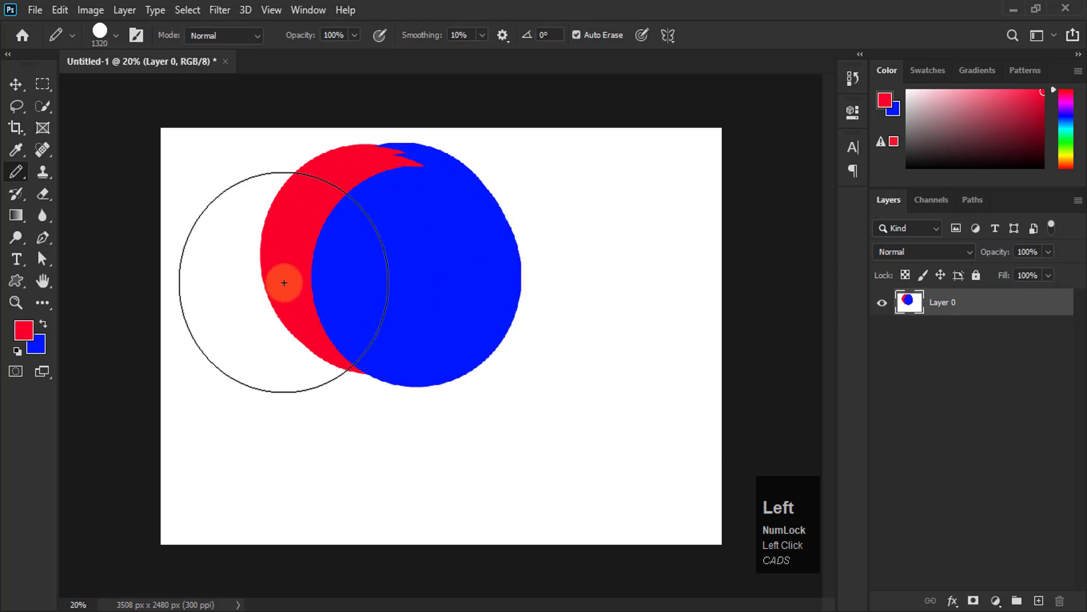
Step: Undo the alternating red and blue pencil dabs
{"action": "key", "text": "ctrl+z"}
{"action": "key", "text": "ctrl+z"}
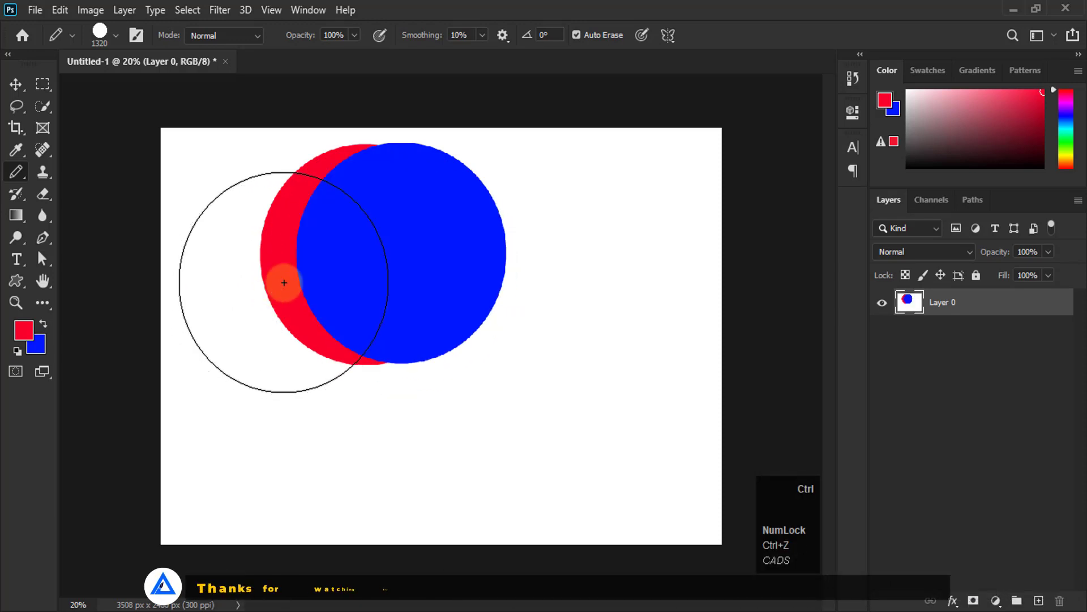
{"action": "key", "text": "ctrl+z"}
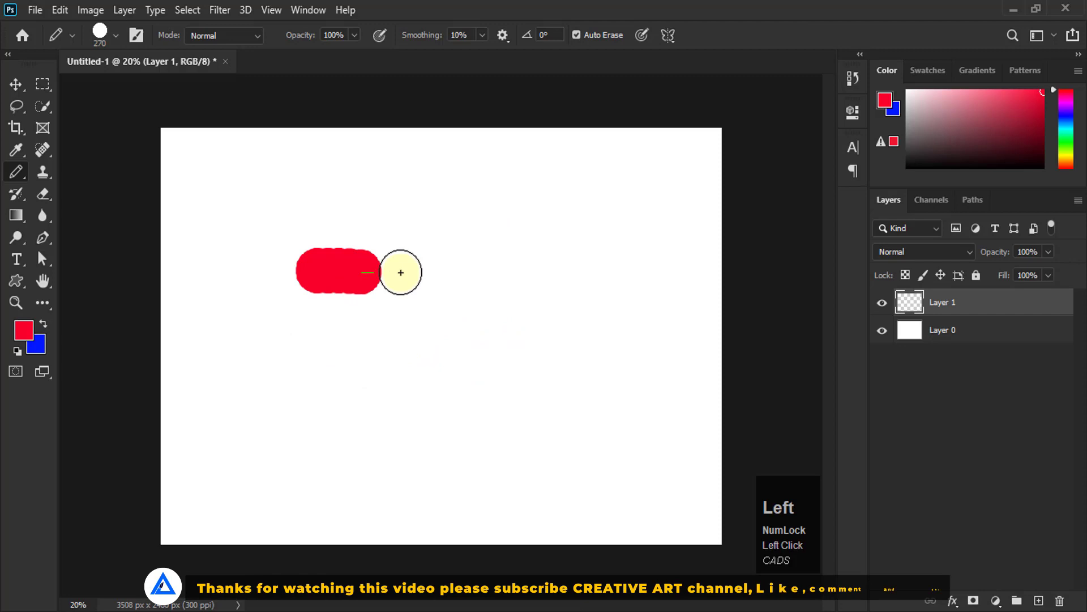
Step: Paint long overlapping horizontal strokes alternating red and blue on Layer 1 using the Auto Erase Pencil at 270 px
{"action": "mouse_move", "coordinate": [401, 272]}
{"action": "left_mouse_down"}
{"action": "mouse_move", "coordinate": [619, 288]}
{"action": "mouse_move", "coordinate": [314, 290]}
{"action": "mouse_move", "coordinate": [305, 299]}
{"action": "mouse_move", "coordinate": [610, 321]}
{"action": "left_mouse_up"}
{"action": "mouse_move", "coordinate": [611, 323]}
{"action": "left_mouse_down"}
{"action": "mouse_move", "coordinate": [317, 317]}
{"action": "mouse_move", "coordinate": [618, 341]}
{"action": "left_mouse_up"}
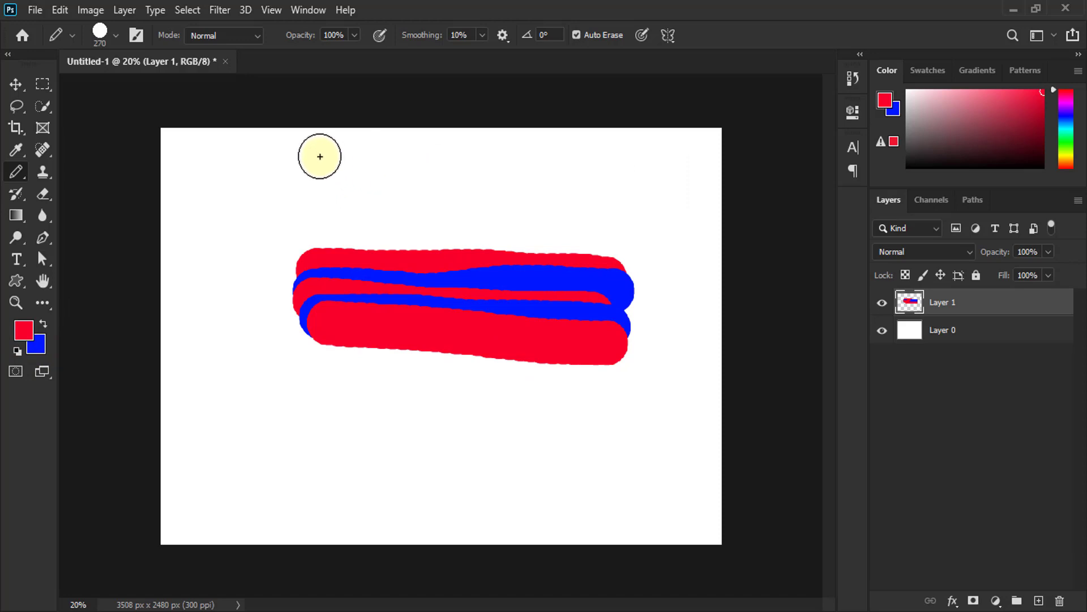
Step: Paint horizontal strokes above and below the central red and blue group on Layer 1 with the 270 px Auto Erase Pencil
{"action": "mouse_move", "coordinate": [321, 155]}
{"action": "left_mouse_down"}
{"action": "mouse_move", "coordinate": [612, 156]}
{"action": "mouse_move", "coordinate": [614, 167]}
{"action": "mouse_move", "coordinate": [320, 167]}
{"action": "mouse_move", "coordinate": [317, 177]}
{"action": "mouse_move", "coordinate": [317, 186]}
{"action": "mouse_move", "coordinate": [616, 191]}
{"action": "left_mouse_up"}
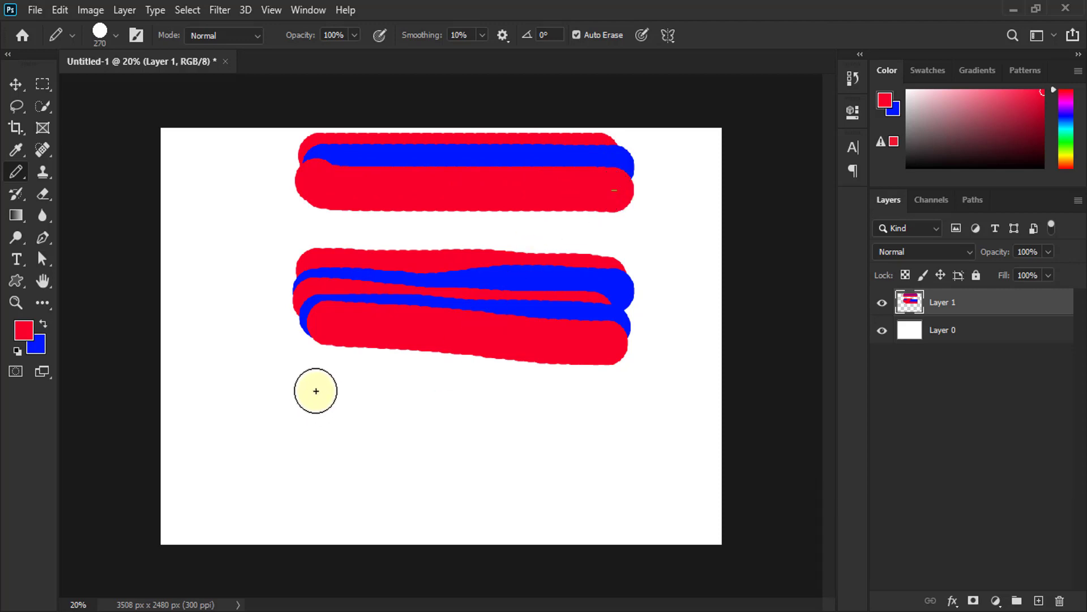
{"action": "left_click_drag", "start_coordinate": [315, 388], "coordinate": [616, 389]}
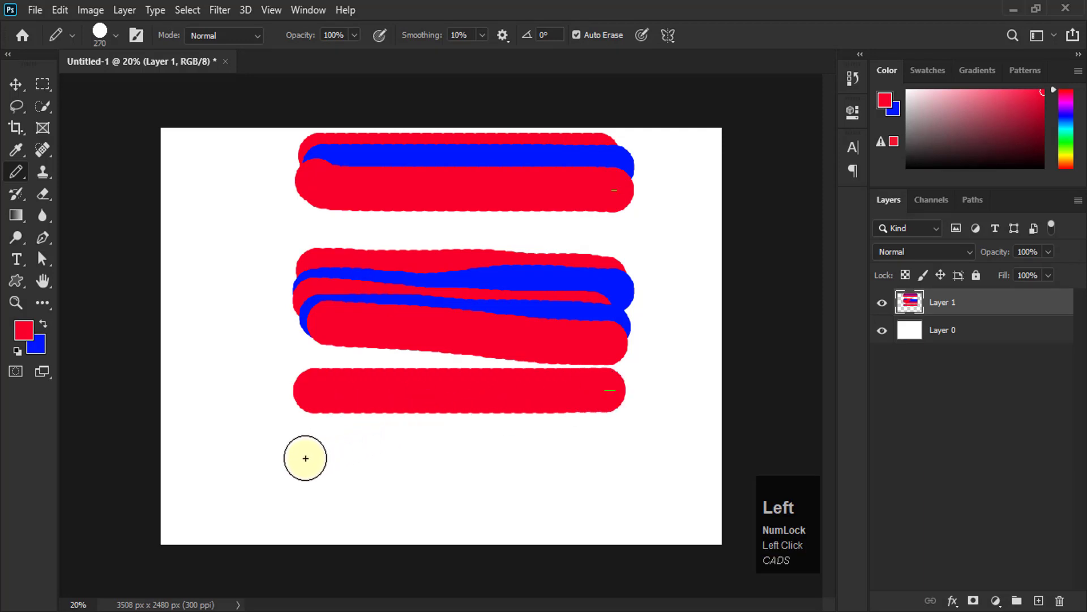
{"action": "left_click_drag", "start_coordinate": [304, 456], "coordinate": [624, 447]}
{"action": "mouse_move", "coordinate": [294, 512]}
{"action": "left_mouse_down"}
{"action": "mouse_move", "coordinate": [629, 512]}
{"action": "mouse_move", "coordinate": [614, 519]}
{"action": "left_mouse_up"}
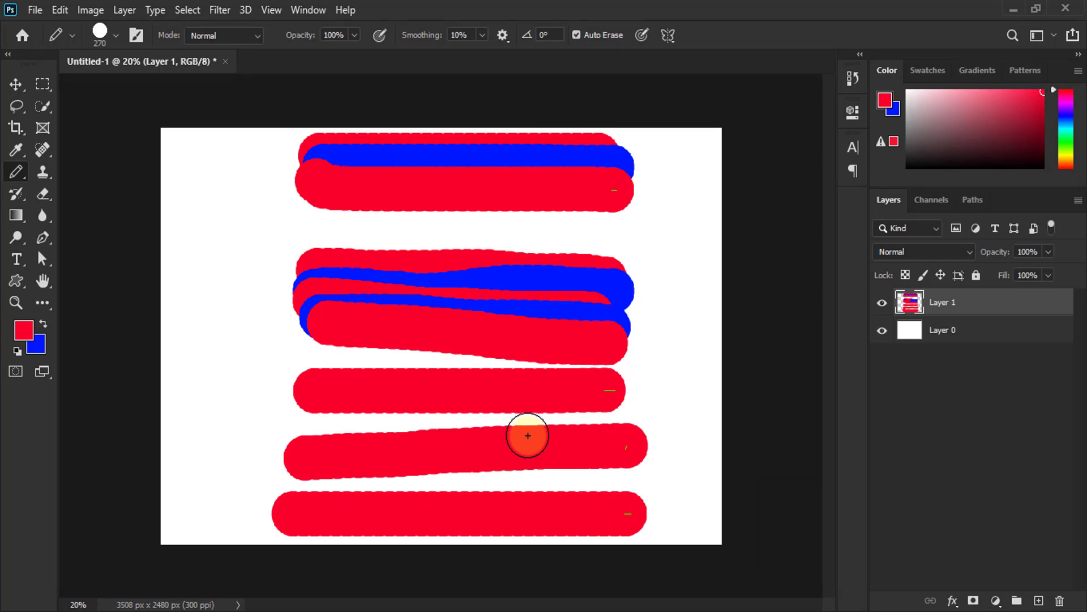
Step: Undo the strokes above and below the central group on Layer 1, plus that group's two lowest strokes
{"action": "key", "text": "ctrl+z"}
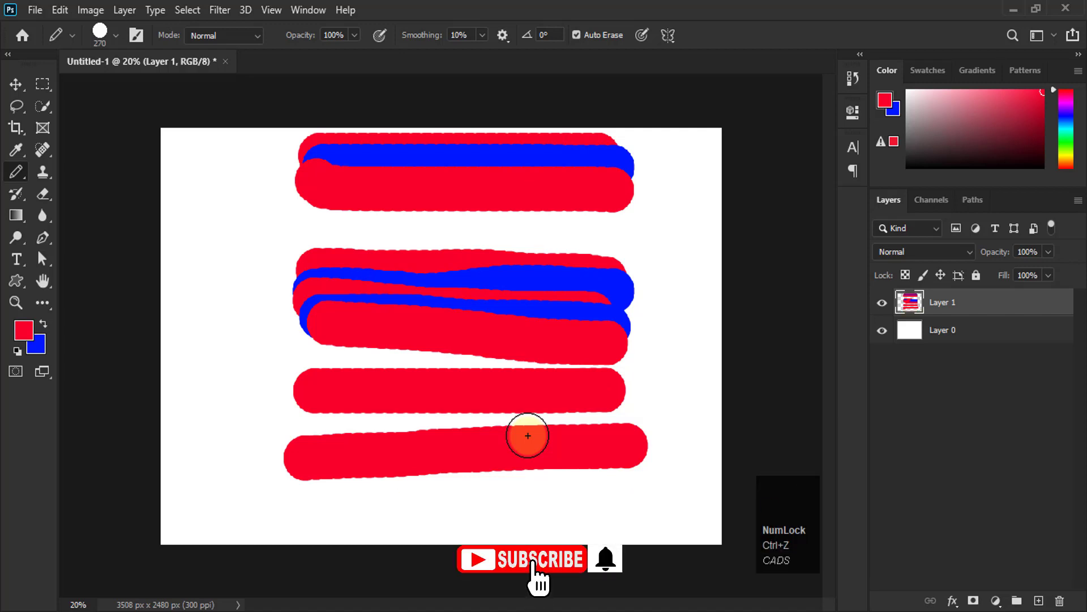
{"action": "key", "text": "ctrl+z"}
{"action": "key", "text": "ctrl+z"}
{"action": "key", "text": "ctrl+z"}
{"action": "key", "text": "ctrl+z"}
{"action": "key", "text": "ctrl+z"}
{"action": "key", "text": "ctrl+z"}
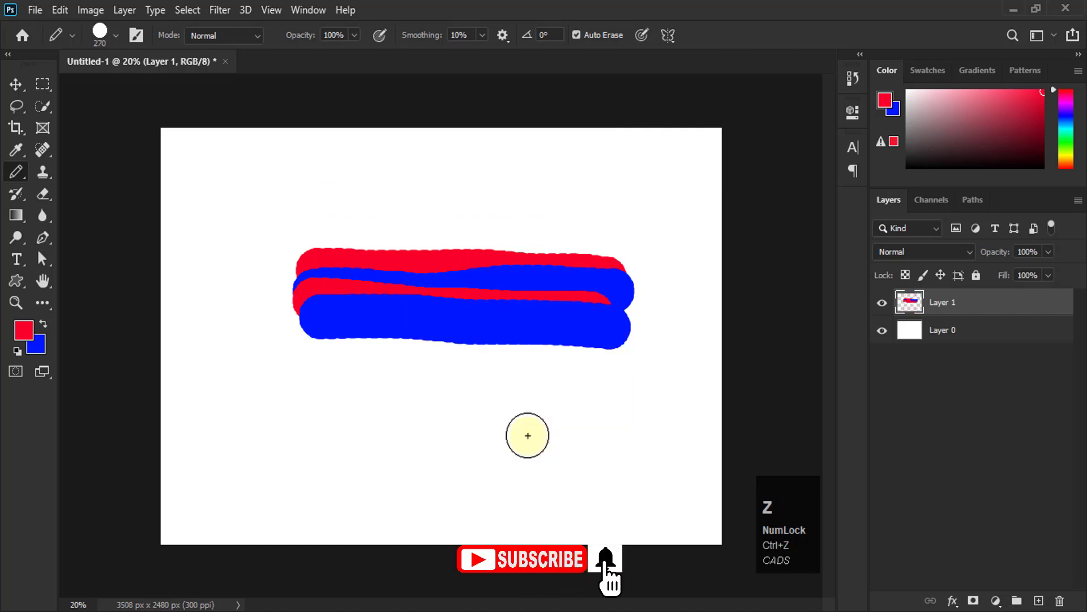
{"action": "key", "text": "ctrl+z"}
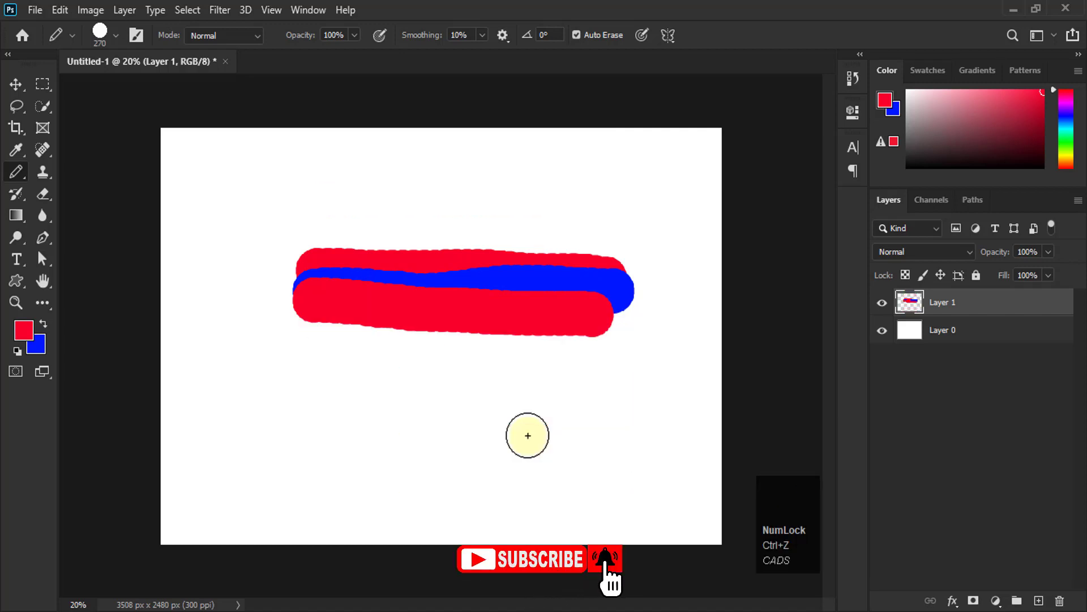